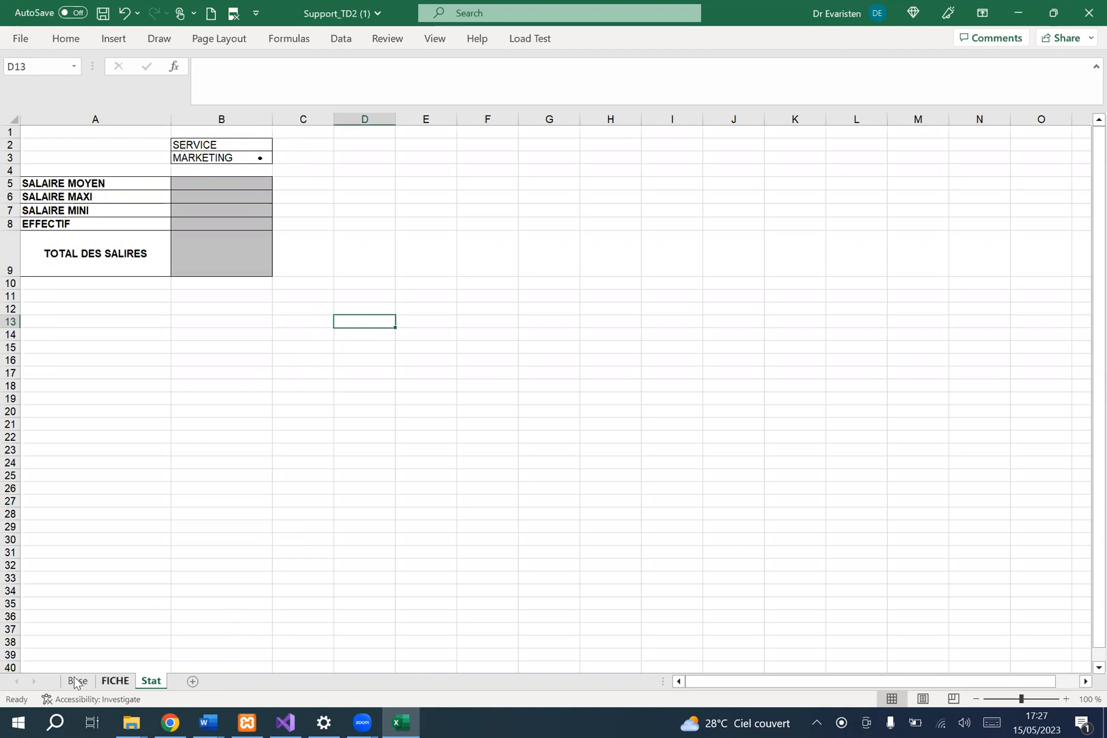
Review the employee table on the Base sheet, plus the salary statistics labels and SERVICE criterion on the Stat sheet
{"action": "left_click", "coordinate": [77, 681]}
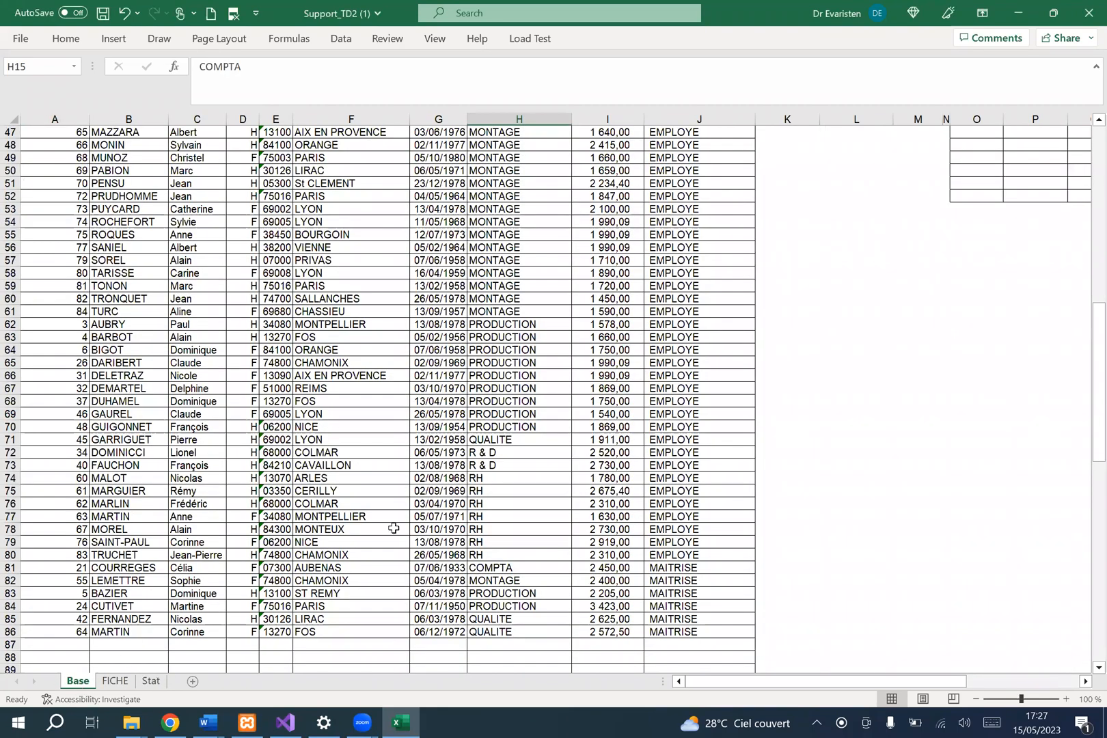
{"action": "scroll", "coordinate": [154, 670], "scroll_direction": "up", "scroll_amount": 15}
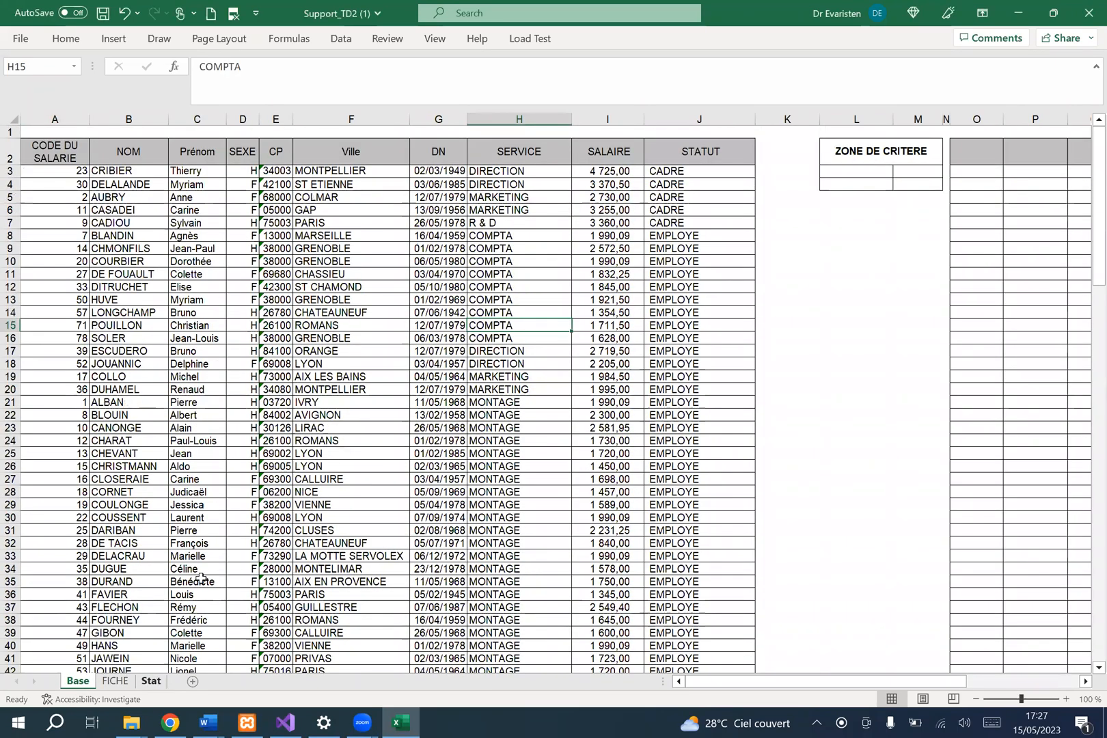
{"action": "key", "text": "ctrl+Page_Down"}
{"action": "key", "text": "ctrl+Page_Down"}
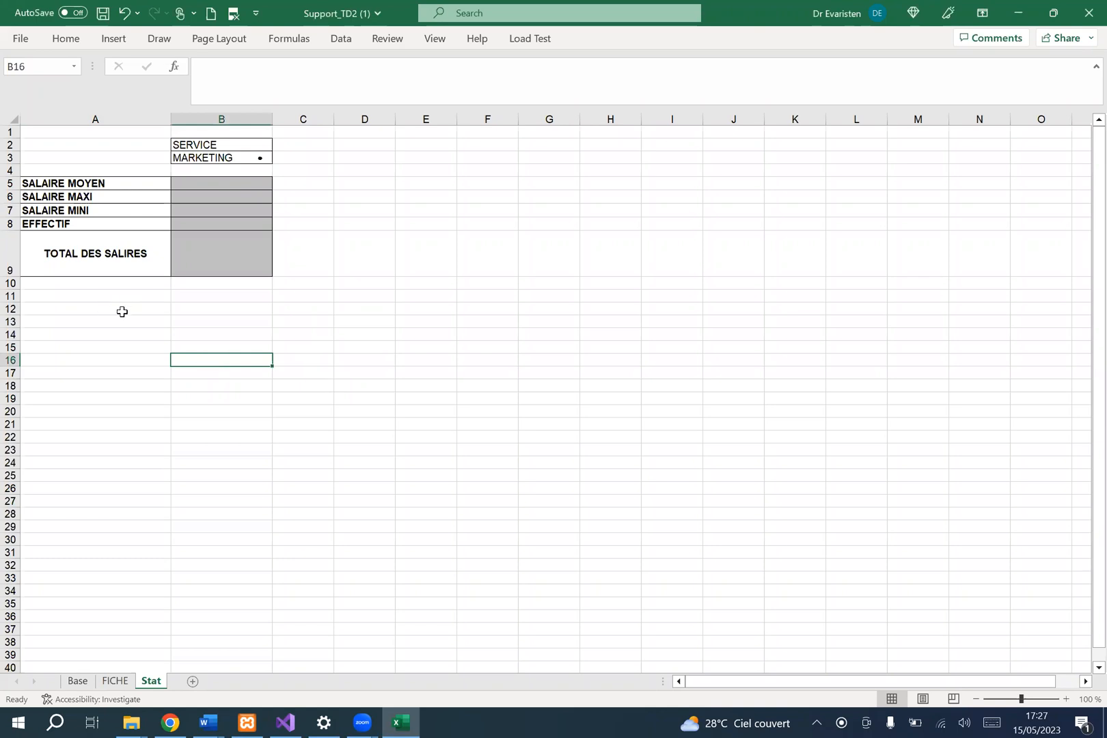
{"action": "left_click", "coordinate": [69, 182]}
{"action": "left_click", "coordinate": [205, 156]}
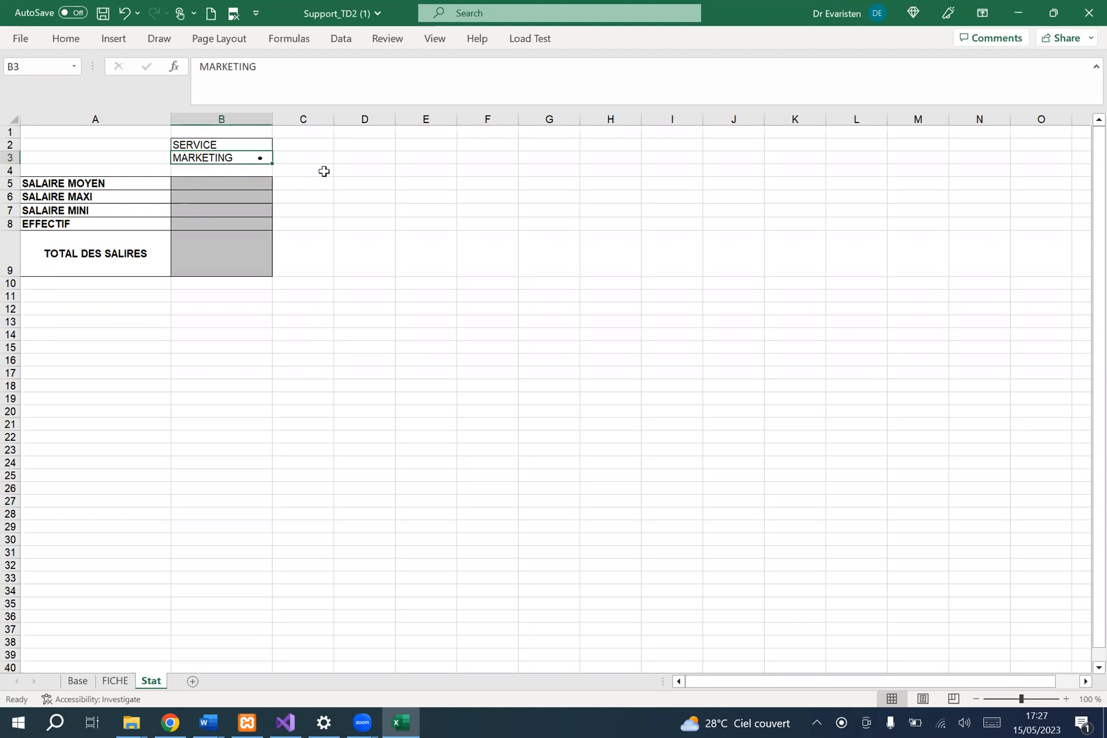
{"action": "left_click", "coordinate": [57, 182]}
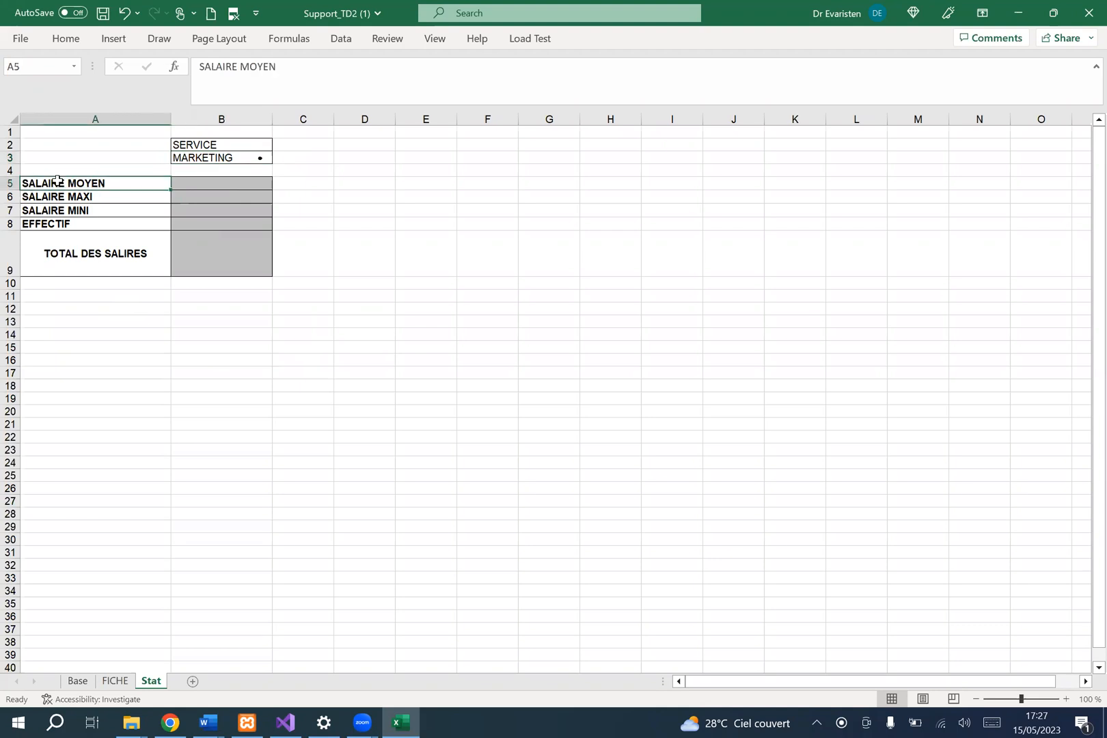
{"action": "left_click", "coordinate": [61, 197]}
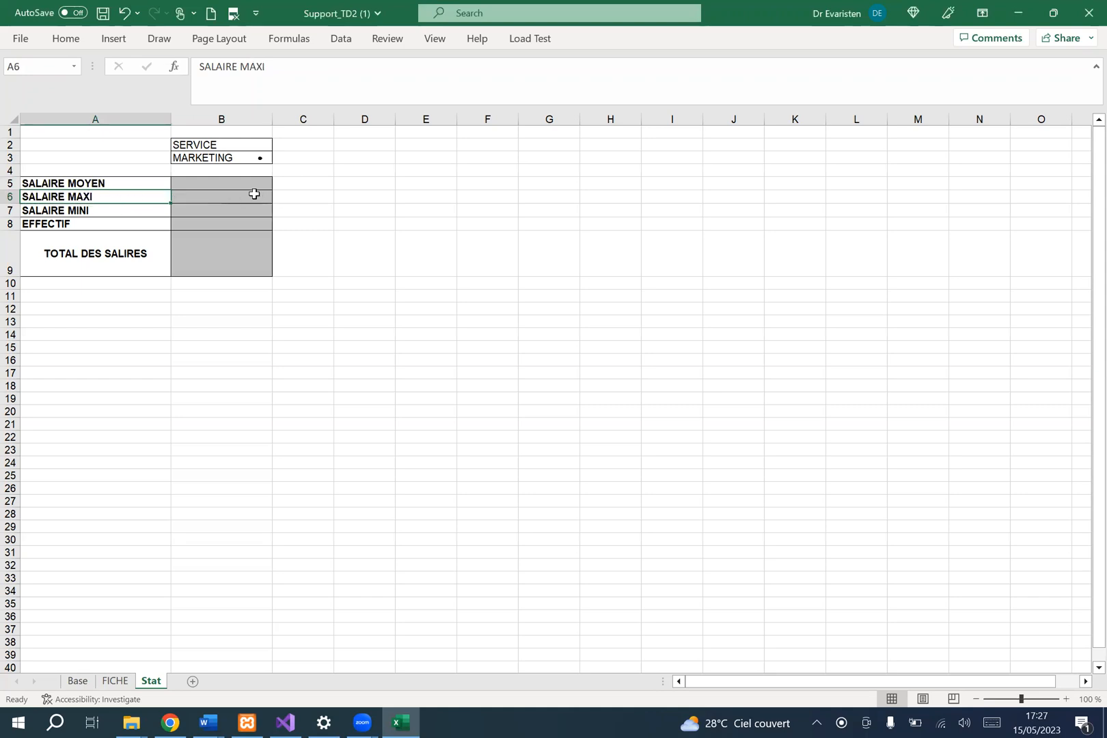
{"action": "left_click", "coordinate": [229, 194]}
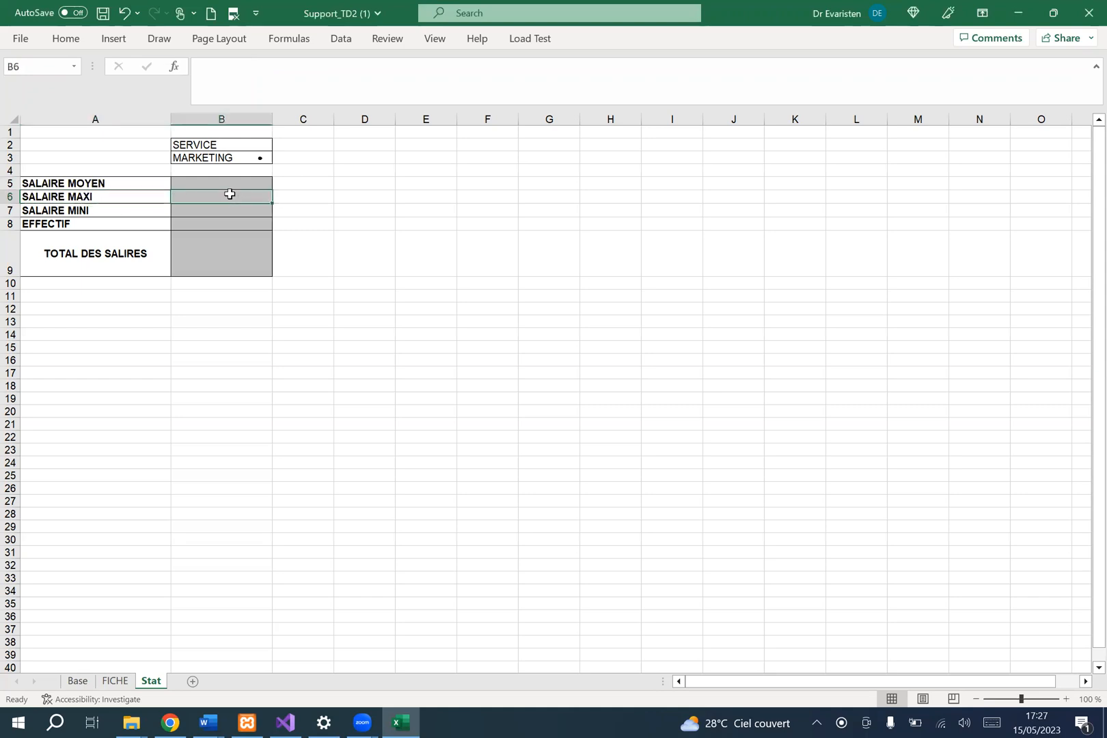
{"action": "left_click", "coordinate": [89, 197]}
{"action": "left_click", "coordinate": [78, 212]}
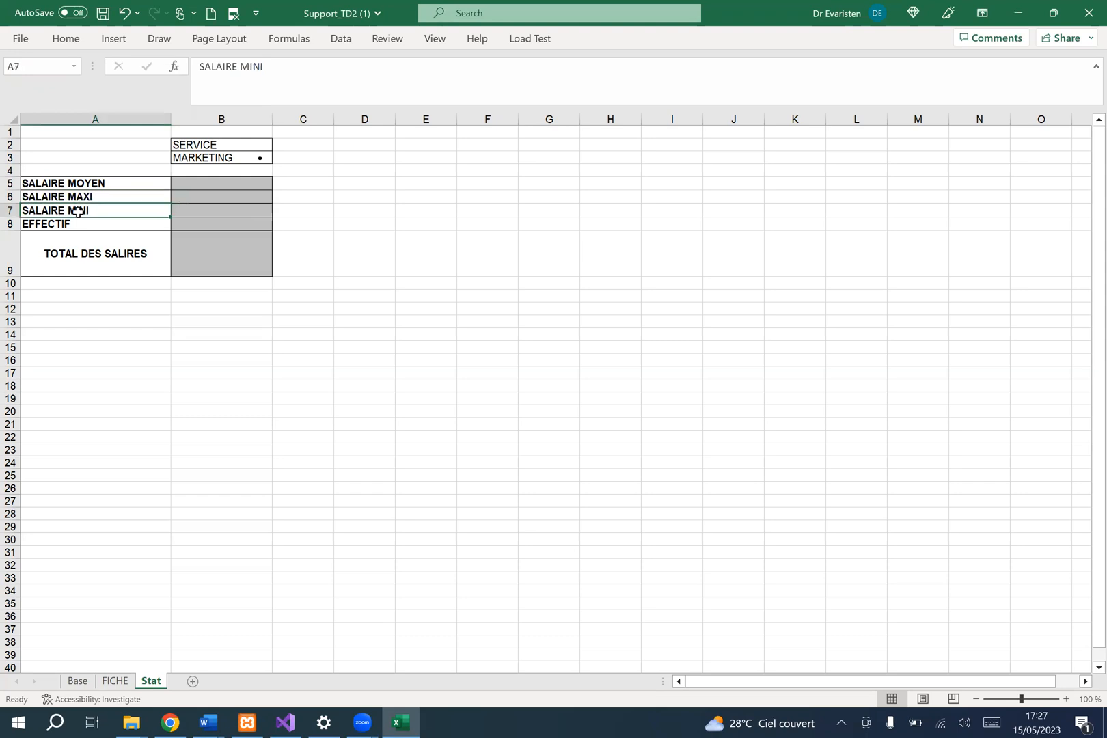
{"action": "left_click", "coordinate": [190, 211]}
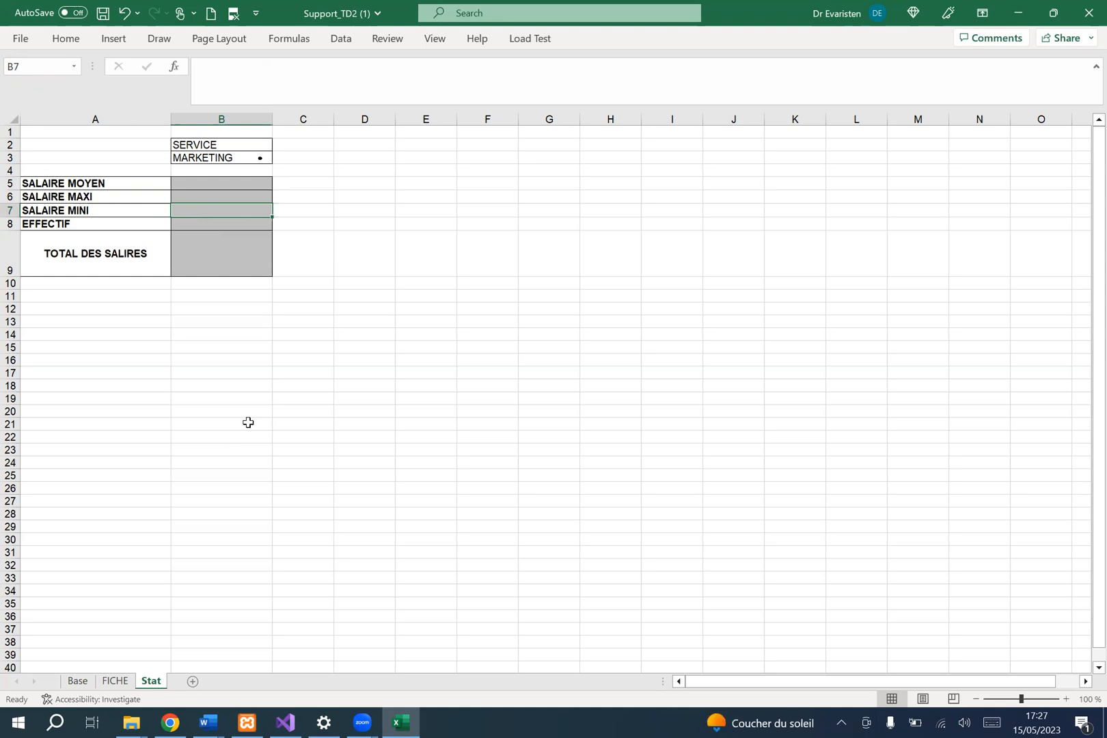
{"action": "left_click", "coordinate": [75, 183]}
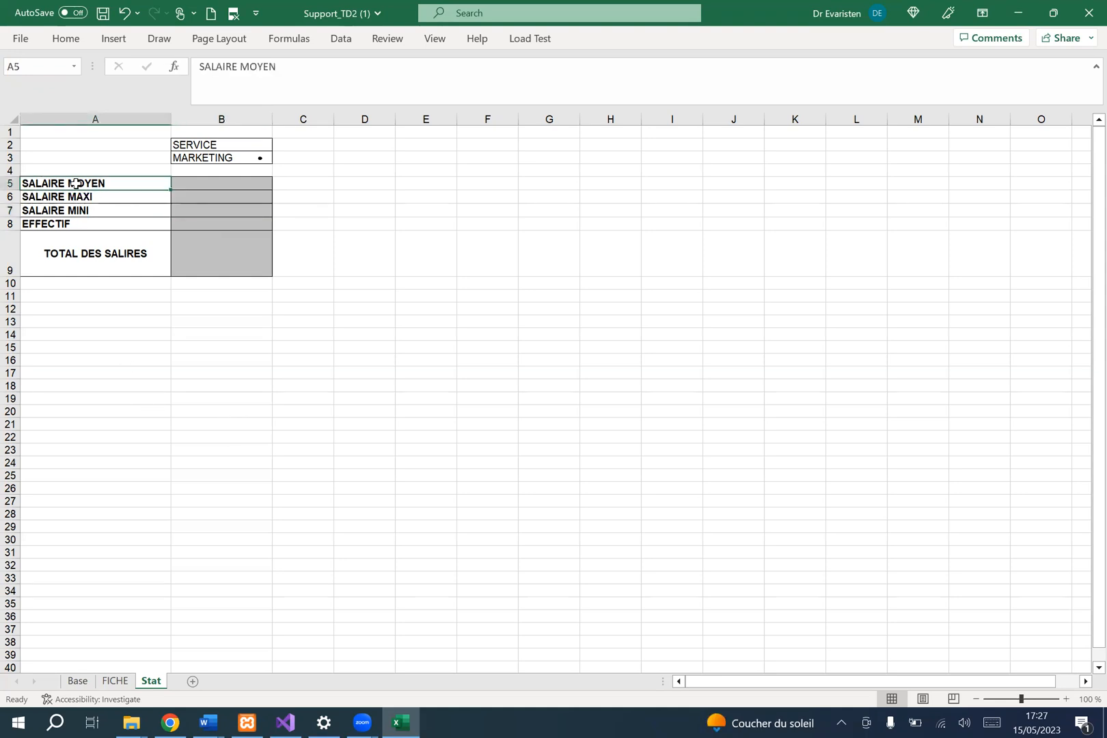
{"action": "left_click", "coordinate": [209, 158]}
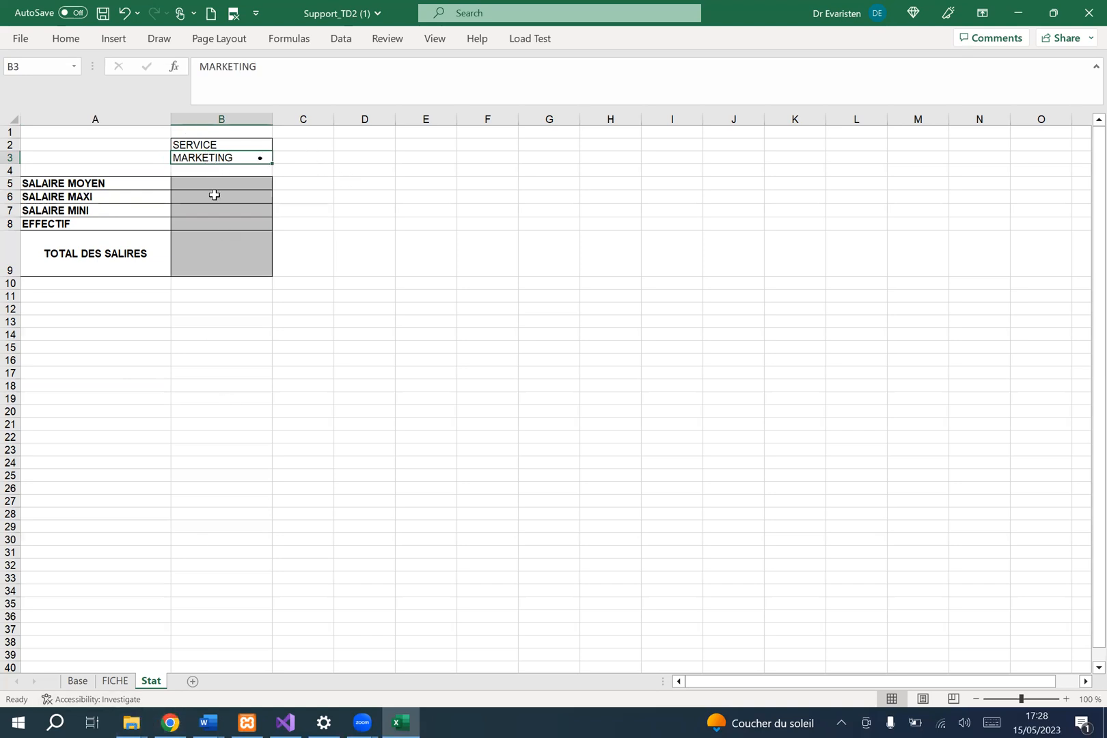
Copy the SERVICE values H3:H86 from the Base sheet and paste them into the Stat sheet starting at E2
{"action": "left_click", "coordinate": [78, 681]}
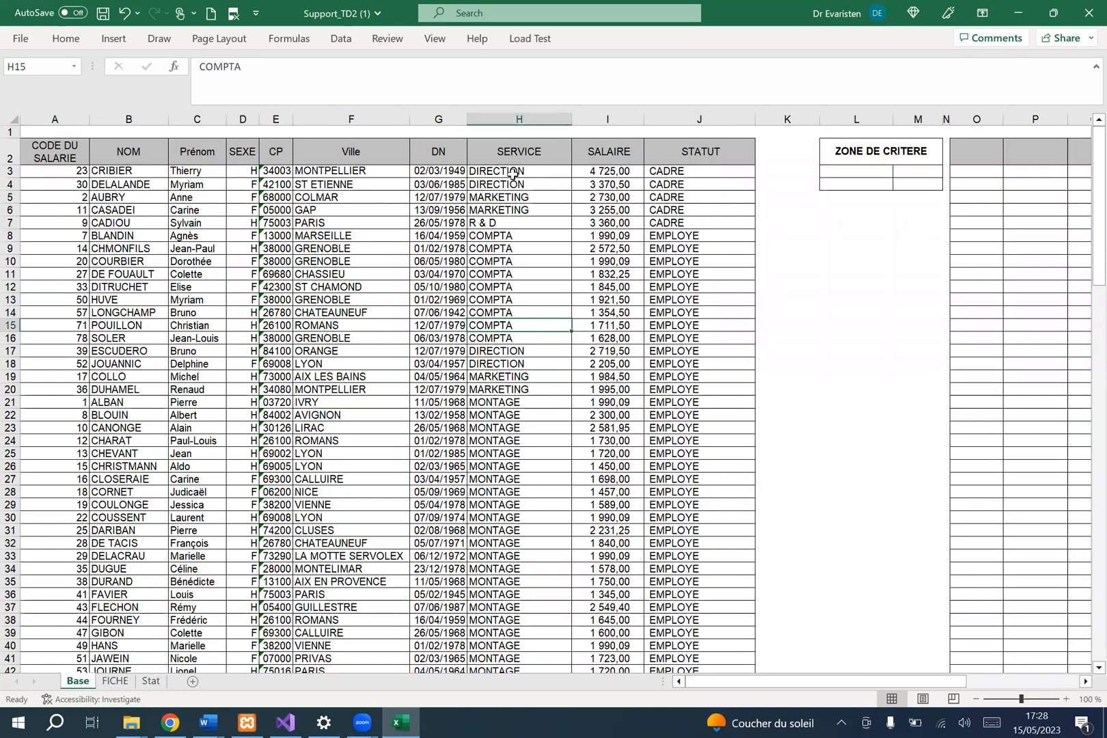
{"action": "left_click_drag", "start_coordinate": [511, 172], "coordinate": [519, 261]}
{"action": "left_click_drag", "start_coordinate": [533, 718], "coordinate": [519, 619]}
{"action": "key", "text": "ctrl+c"}
{"action": "left_click", "coordinate": [141, 681]}
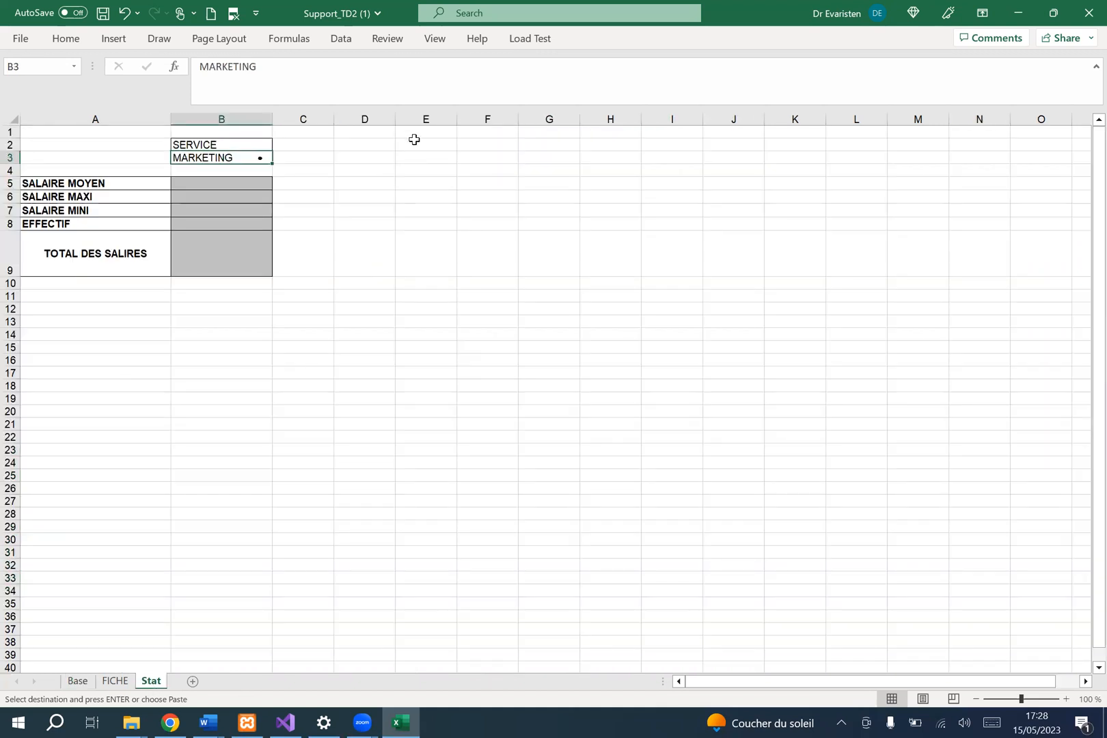
{"action": "left_click", "coordinate": [416, 145]}
{"action": "key", "text": "ctrl+v"}
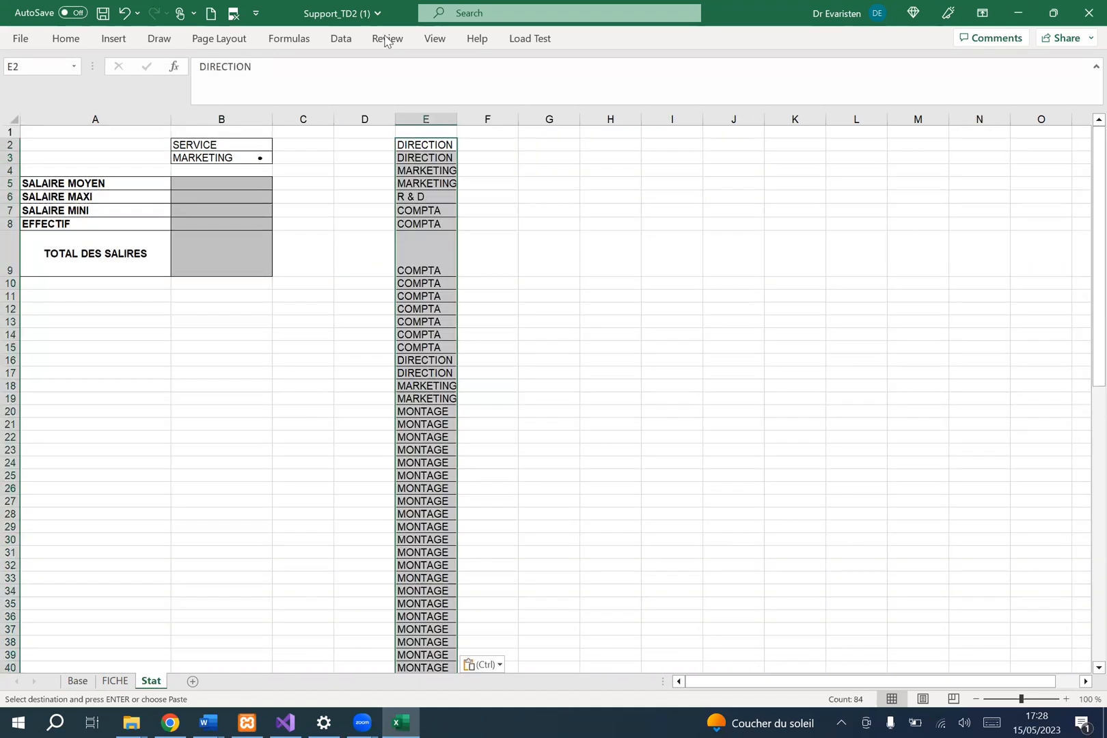
Remove the duplicate values from the pasted service list in column E
{"action": "left_click", "coordinate": [340, 39]}
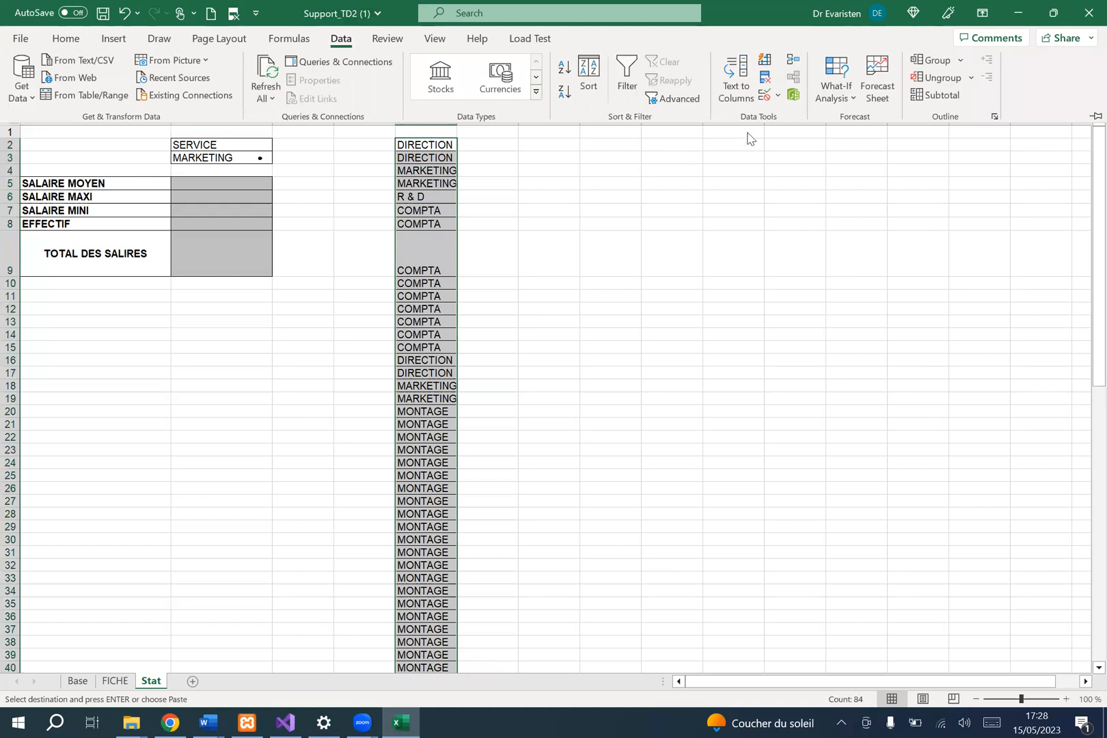
{"action": "left_click", "coordinate": [765, 79]}
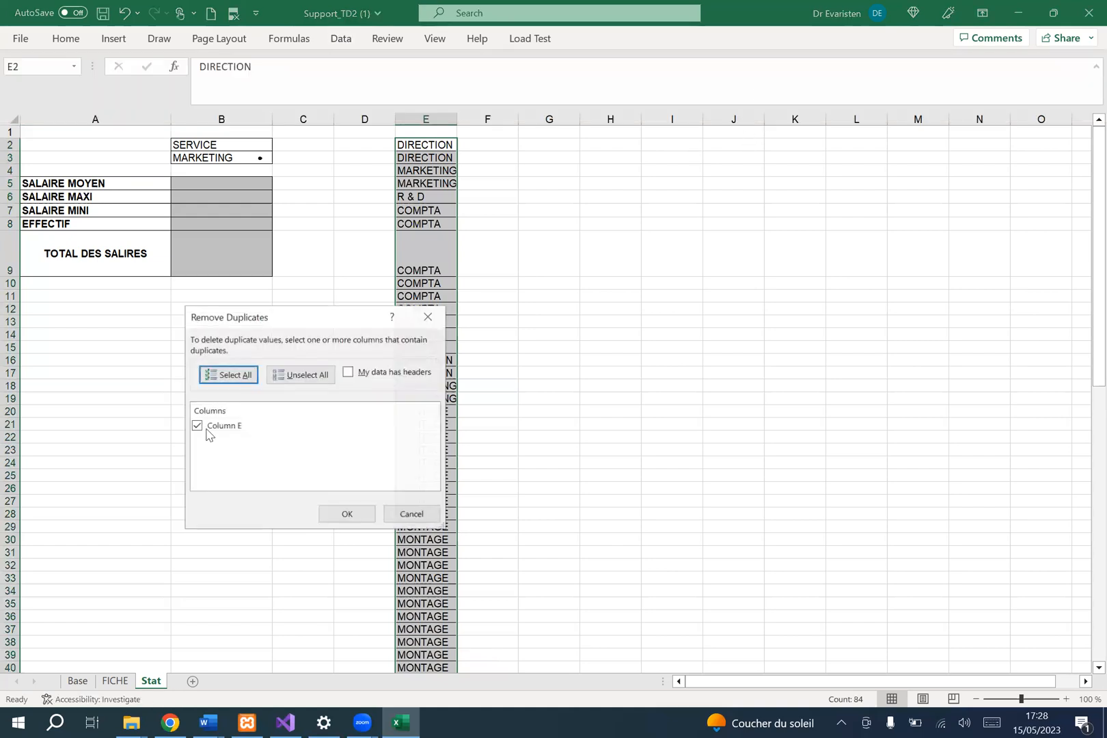
{"action": "left_click", "coordinate": [348, 516]}
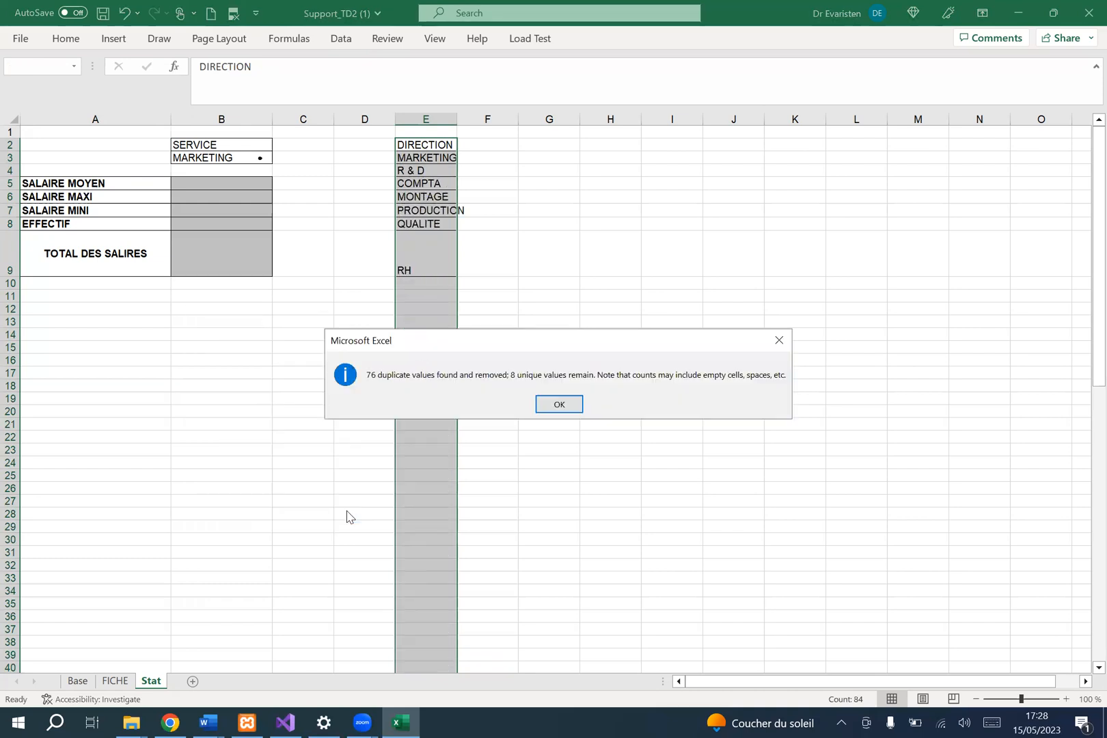
{"action": "left_click", "coordinate": [560, 405]}
{"action": "left_click", "coordinate": [515, 294]}
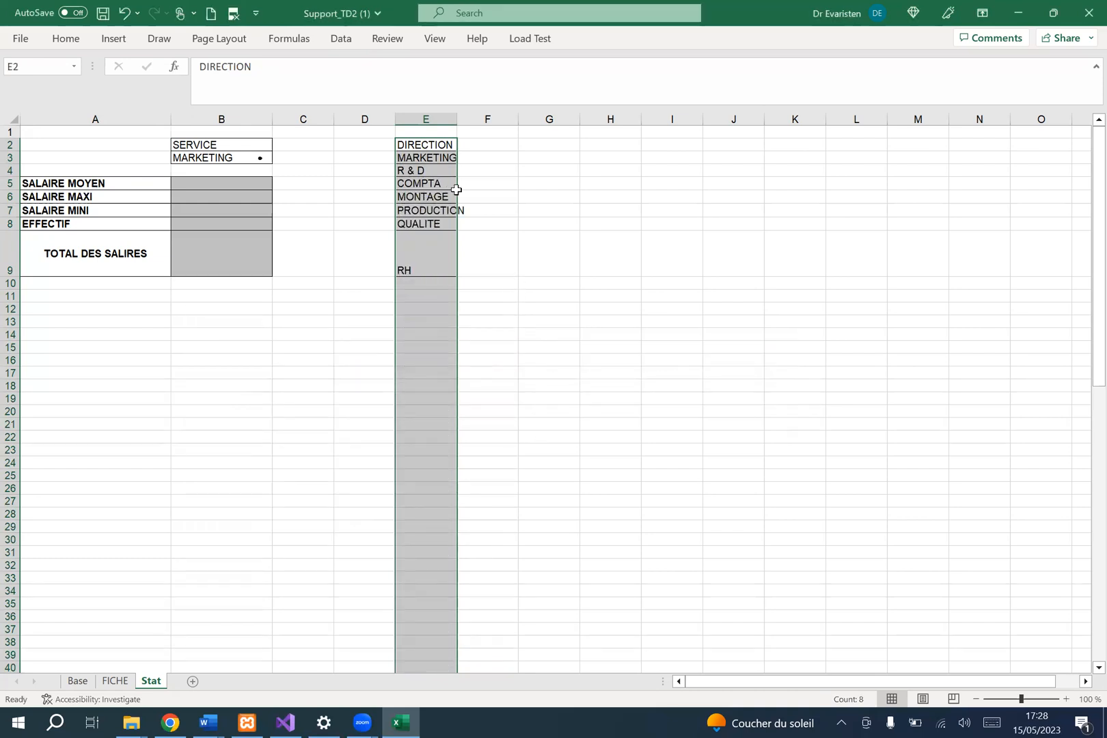
Move the unique service list from E2:E9 to E11:E18 and widen column E to fit the names
{"action": "left_click_drag", "start_coordinate": [436, 145], "coordinate": [435, 272]}
{"action": "key", "text": "ctrl+c"}
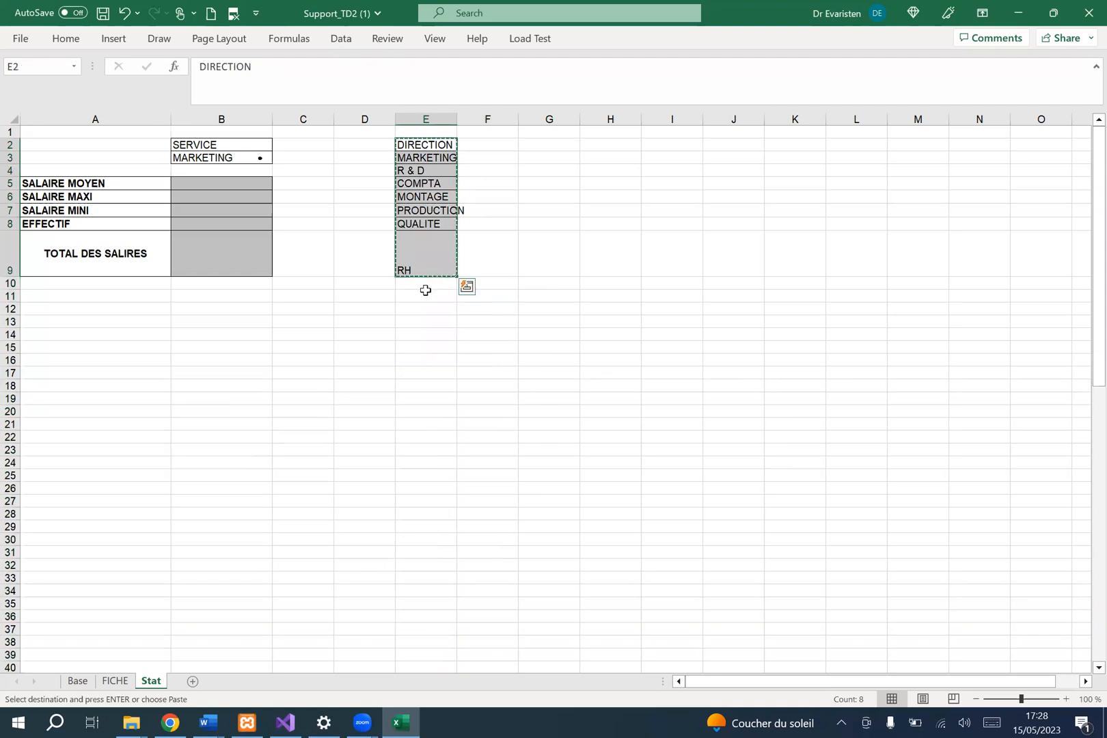
{"action": "left_click", "coordinate": [425, 293]}
{"action": "key", "text": "Return"}
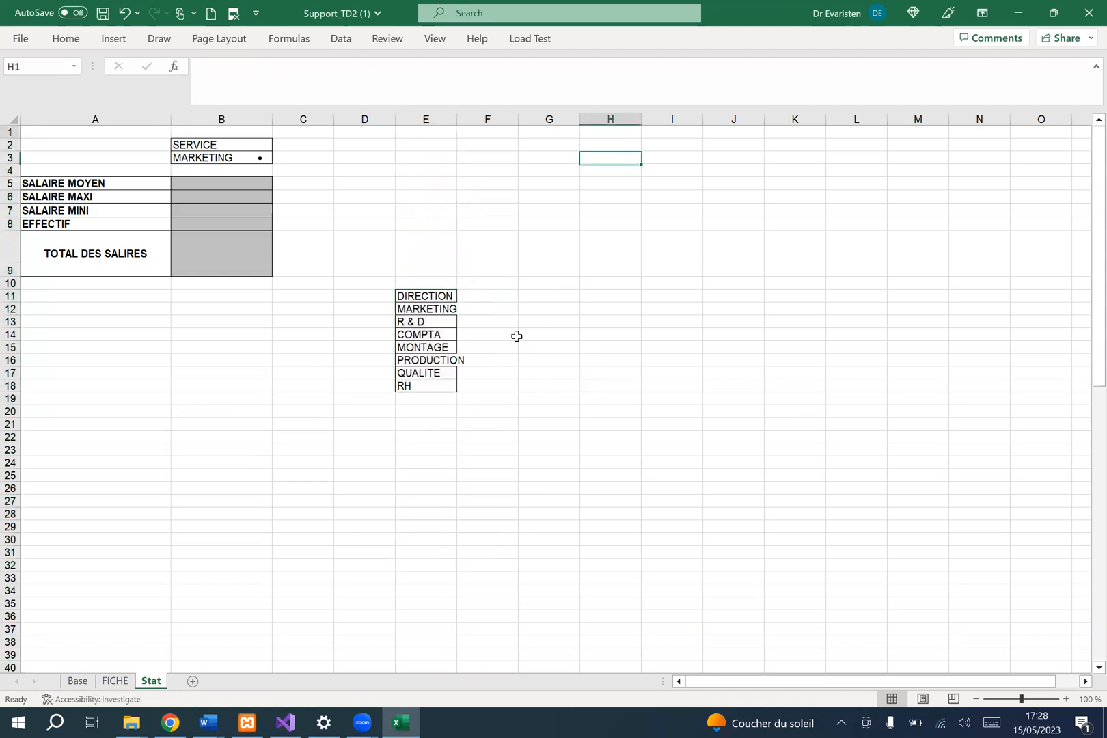
{"action": "left_click_drag", "start_coordinate": [457, 118], "coordinate": [467, 118]}
{"action": "left_click", "coordinate": [557, 410]}
{"action": "left_click", "coordinate": [425, 296]}
{"action": "left_click", "coordinate": [424, 311]}
{"action": "left_click", "coordinate": [431, 321]}
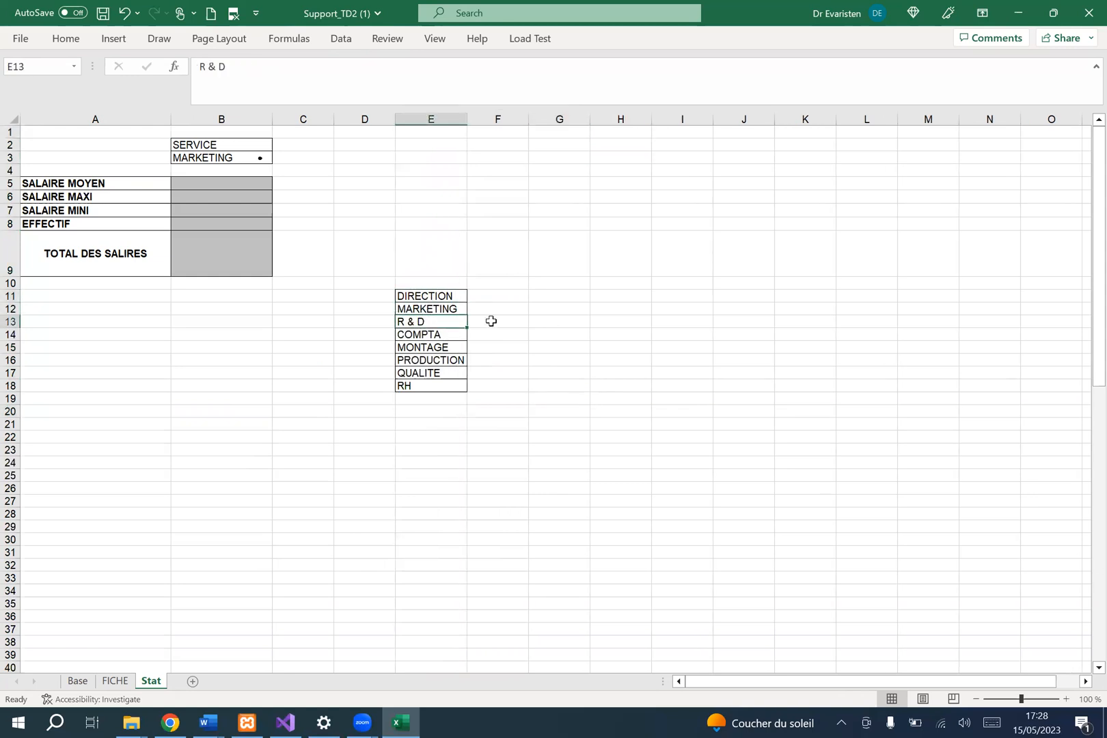
{"action": "left_click", "coordinate": [492, 321]}
Clear the service name from cell B3 under the SERVICE heading
{"action": "left_click", "coordinate": [231, 161]}
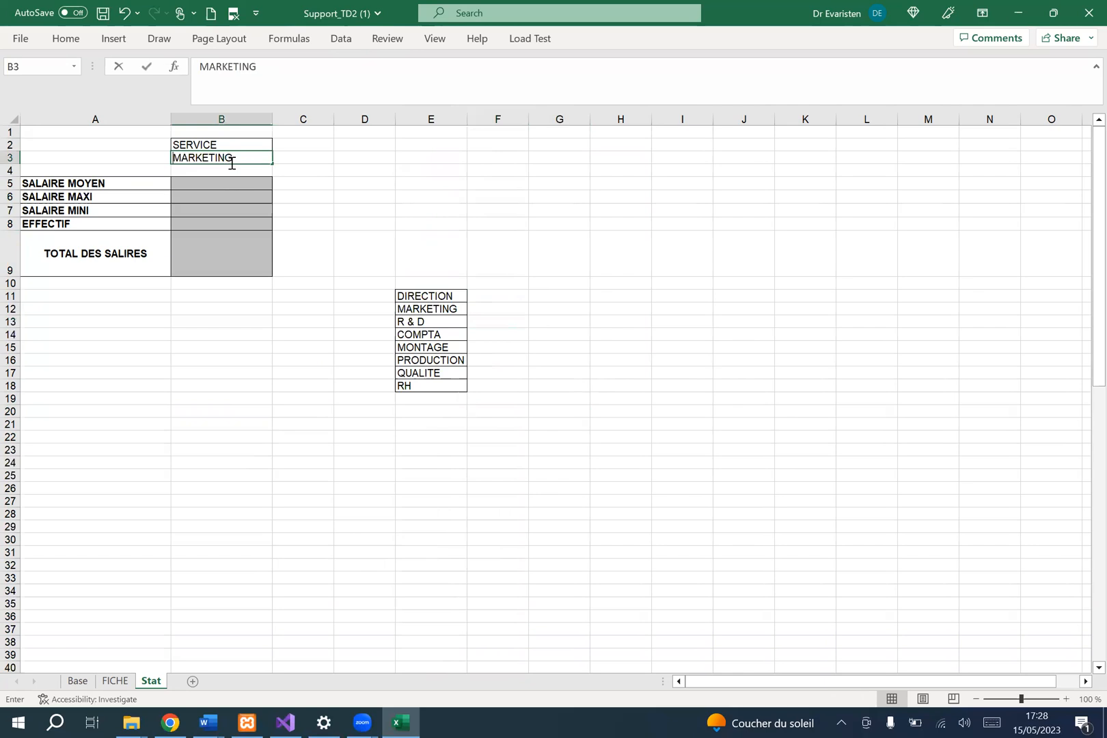
{"action": "key", "text": "Delete"}
{"action": "left_click", "coordinate": [335, 185]}
Add List data validation to cell B3 with =$E$11:$E$18 as its source
{"action": "left_click", "coordinate": [221, 159]}
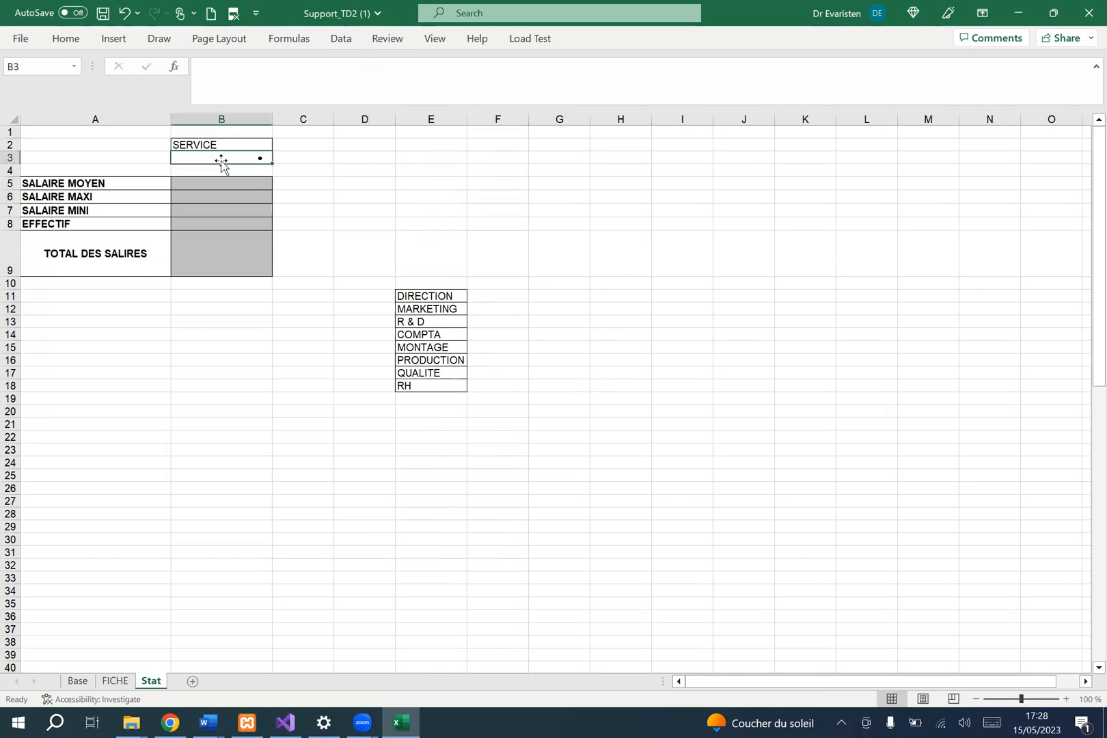
{"action": "left_click", "coordinate": [341, 40]}
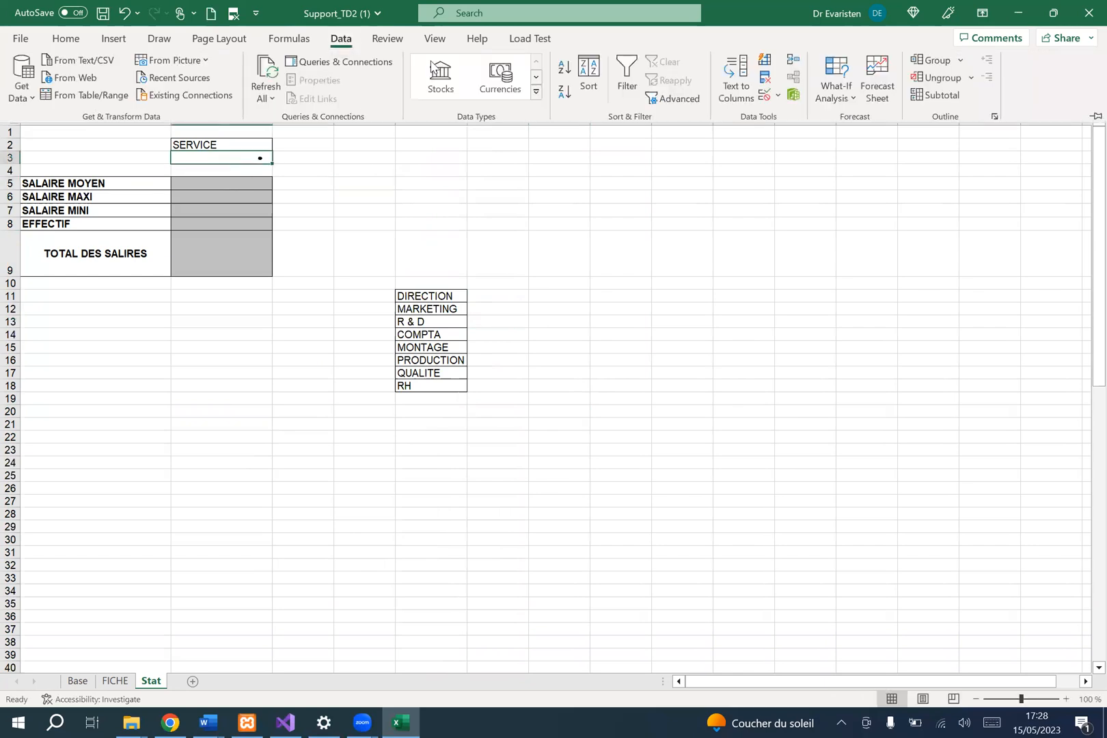
{"action": "left_click", "coordinate": [779, 97]}
{"action": "left_click", "coordinate": [793, 117]}
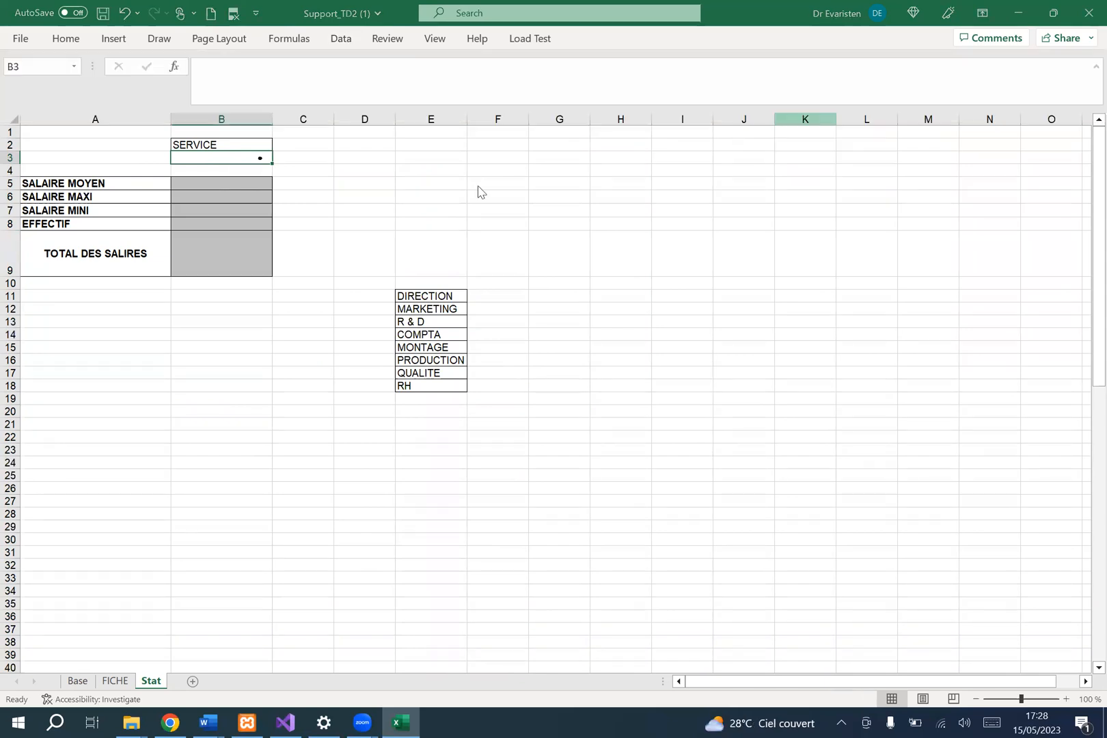
{"action": "left_click", "coordinate": [273, 372]}
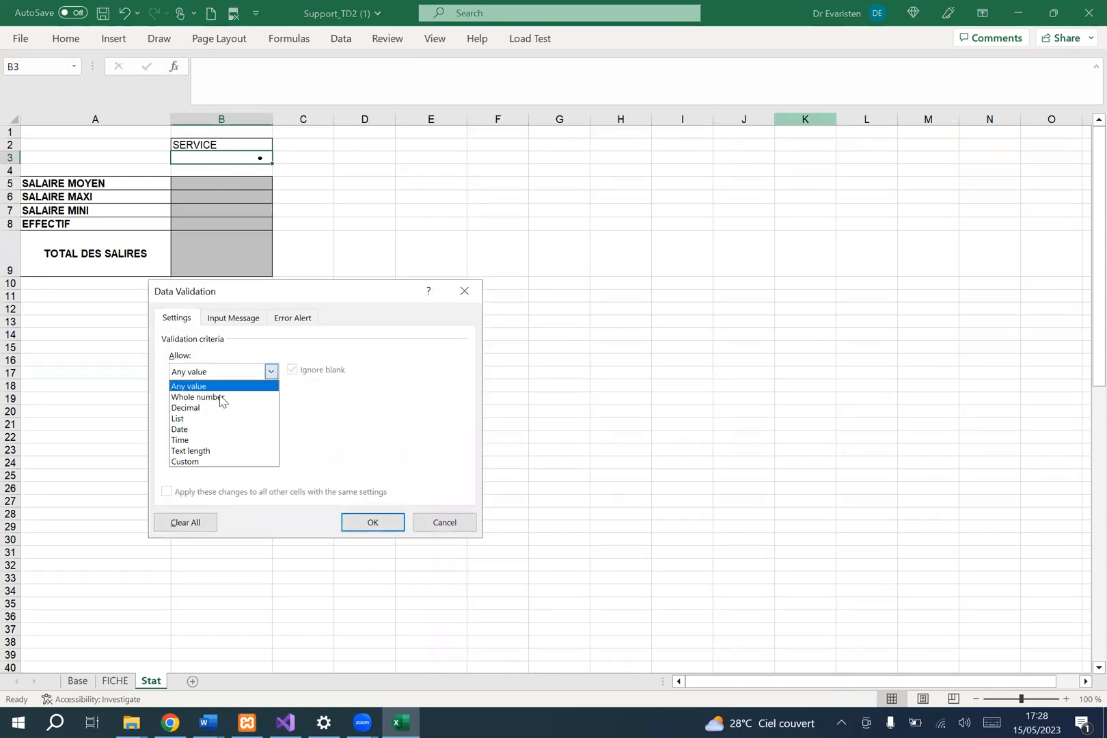
{"action": "left_click", "coordinate": [186, 418]}
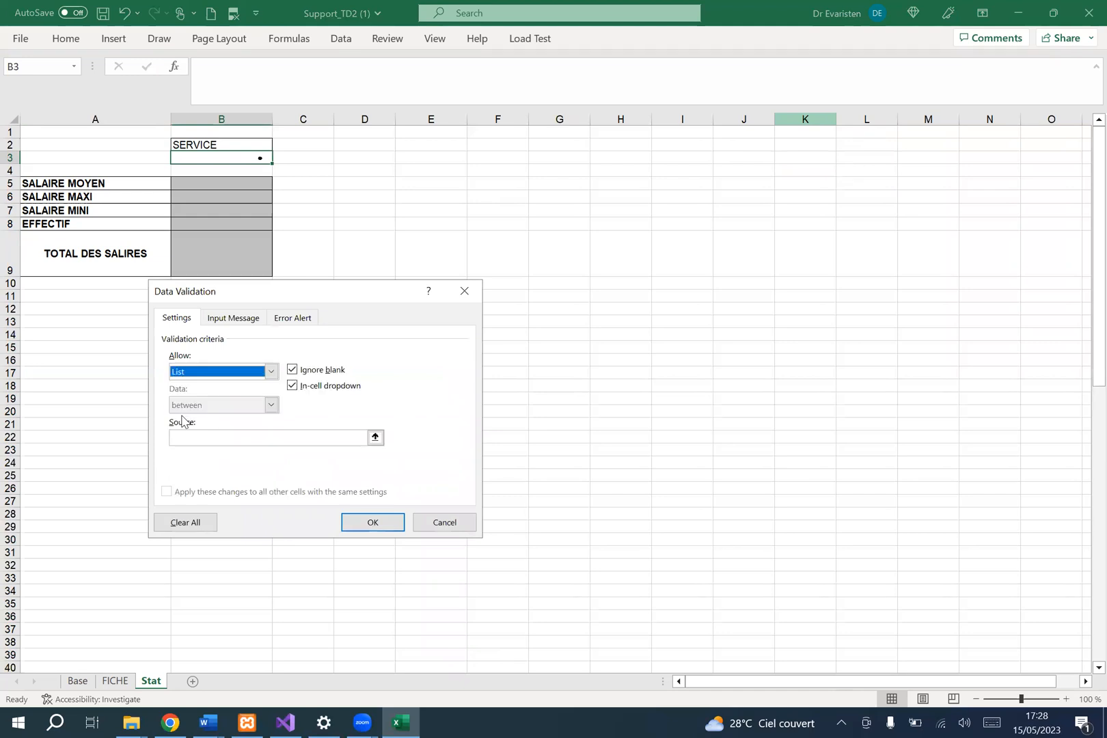
{"action": "left_click", "coordinate": [375, 437]}
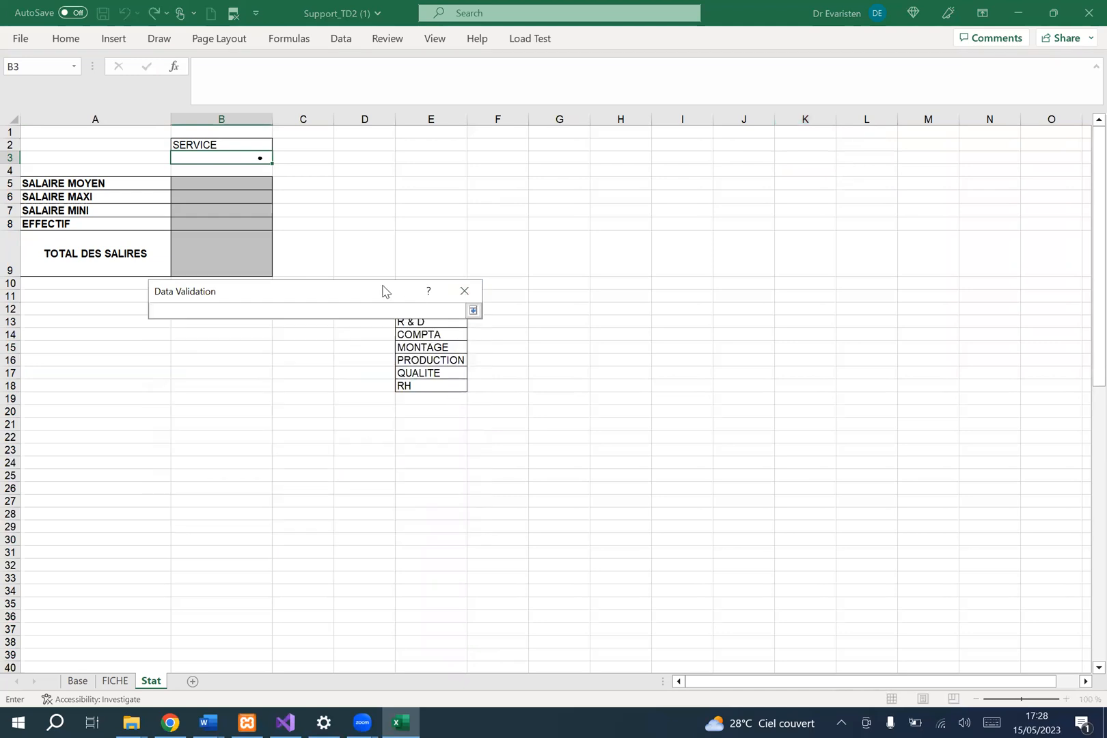
{"action": "left_click_drag", "start_coordinate": [429, 295], "coordinate": [431, 382]}
{"action": "key", "text": "Return"}
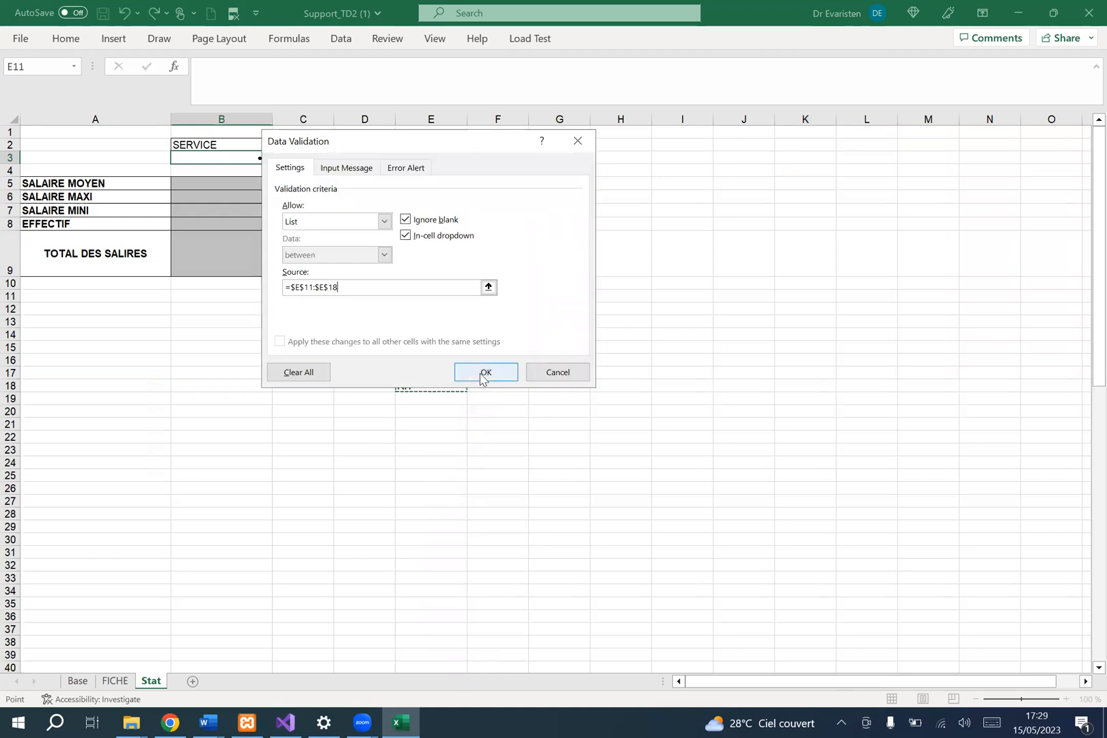
{"action": "left_click", "coordinate": [485, 373]}
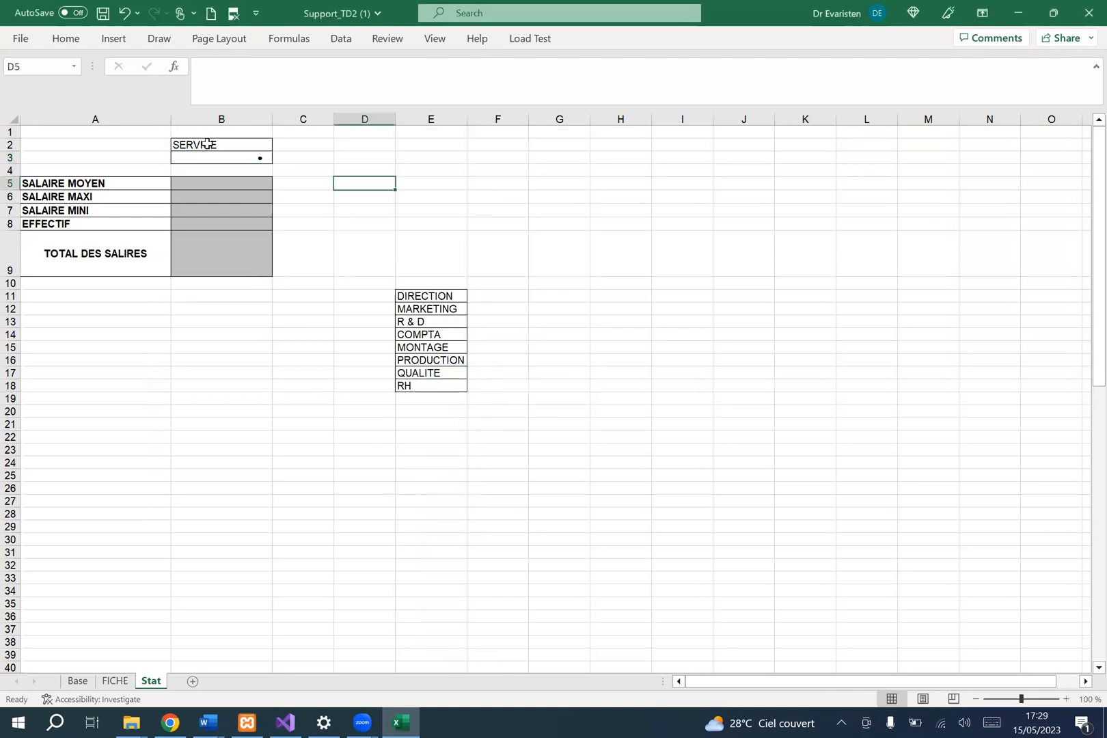
Choose MARKETING from the dropdown list in B3 and select the SALAIRE MOYEN result cell B5
{"action": "left_click", "coordinate": [280, 158]}
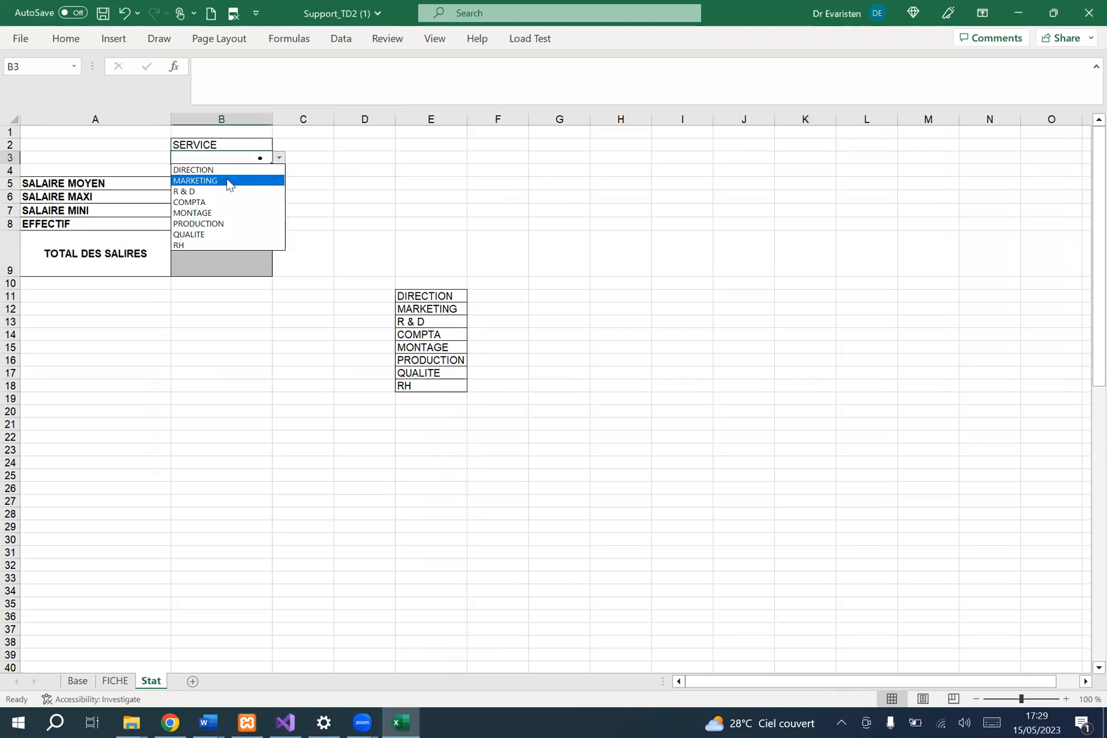
{"action": "left_click", "coordinate": [229, 182]}
{"action": "left_click", "coordinate": [281, 158]}
{"action": "left_click", "coordinate": [367, 171]}
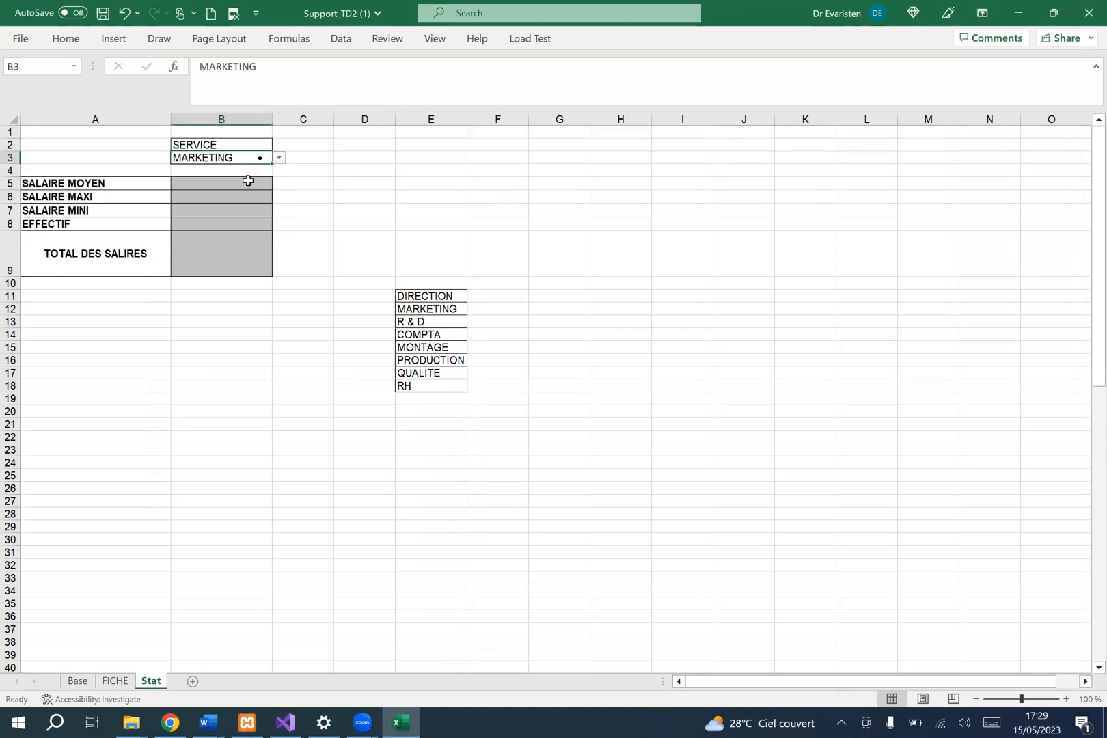
{"action": "left_click", "coordinate": [236, 158]}
{"action": "left_click", "coordinate": [114, 182]}
{"action": "left_click", "coordinate": [188, 182]}
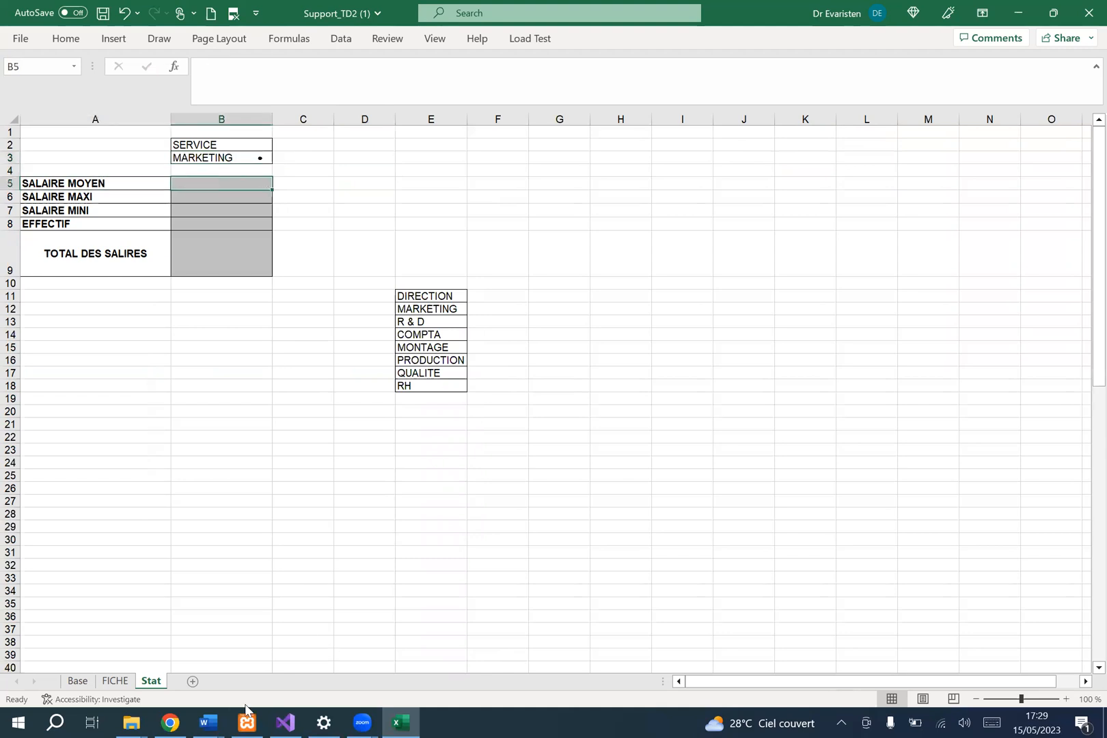
Switch to Chrome, search Google for MOYENNE.SI and open the Microsoft support article on the function
{"action": "left_click", "coordinate": [171, 723]}
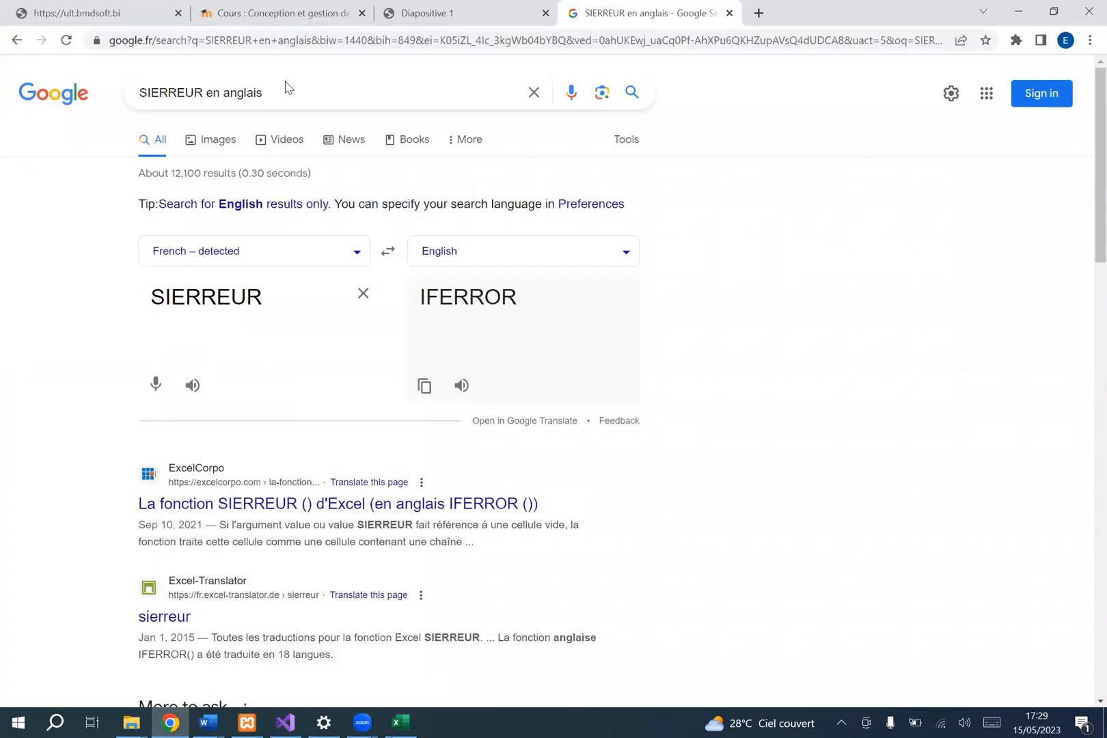
{"action": "left_click_drag", "start_coordinate": [279, 96], "coordinate": [84, 96]}
{"action": "type", "text": "M"}
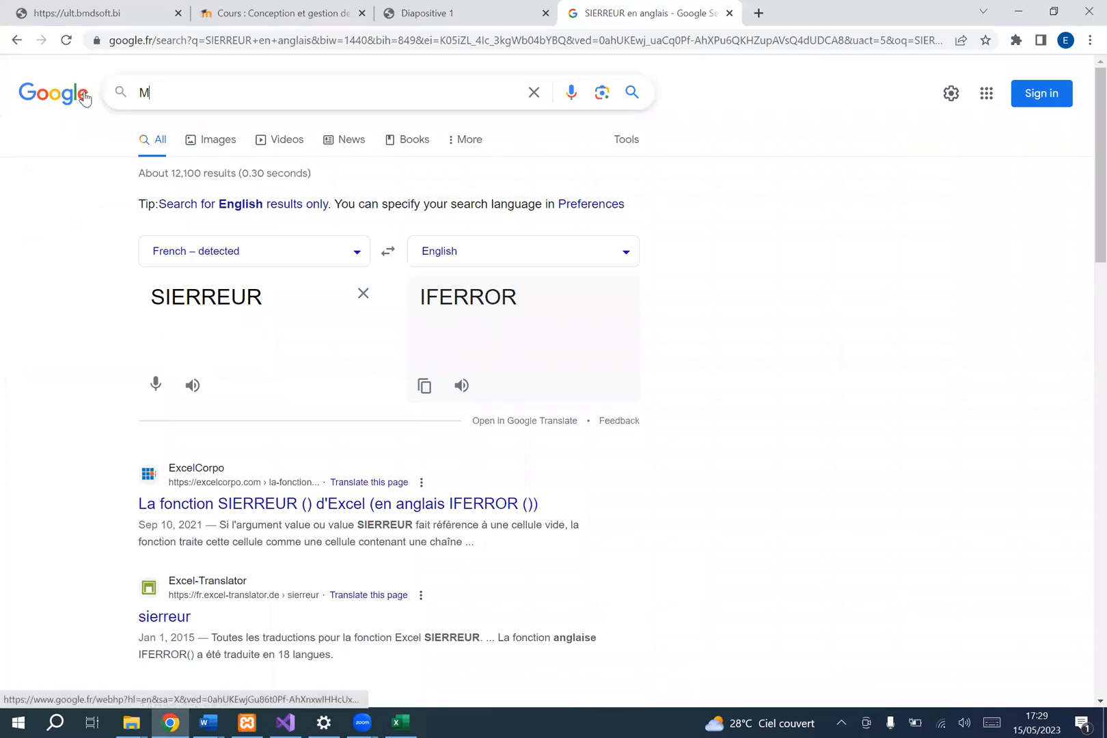
{"action": "type", "text": "OYENNE.SI"}
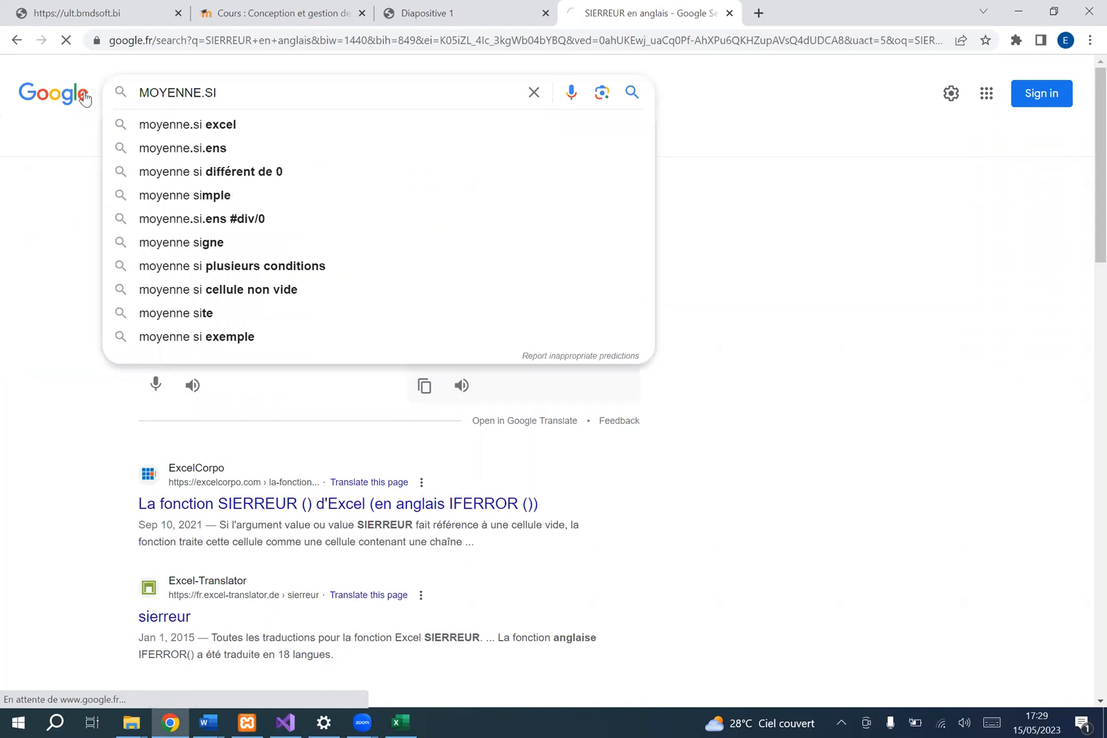
{"action": "key", "text": "Return"}
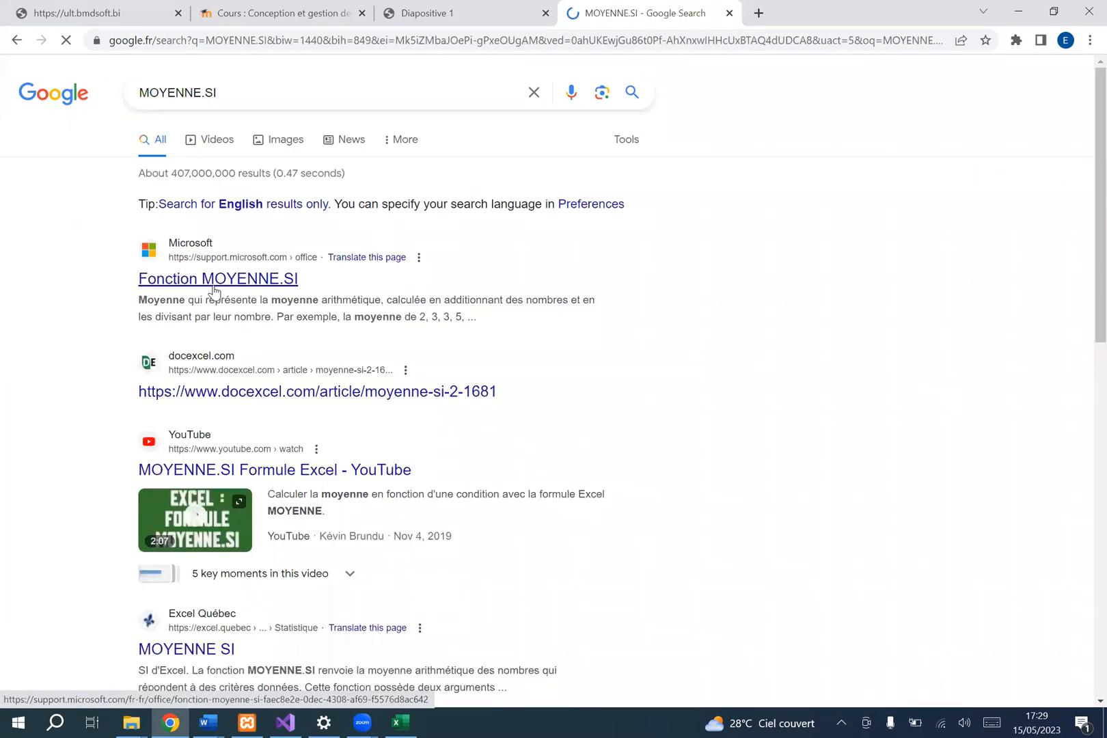
{"action": "left_click", "coordinate": [215, 292]}
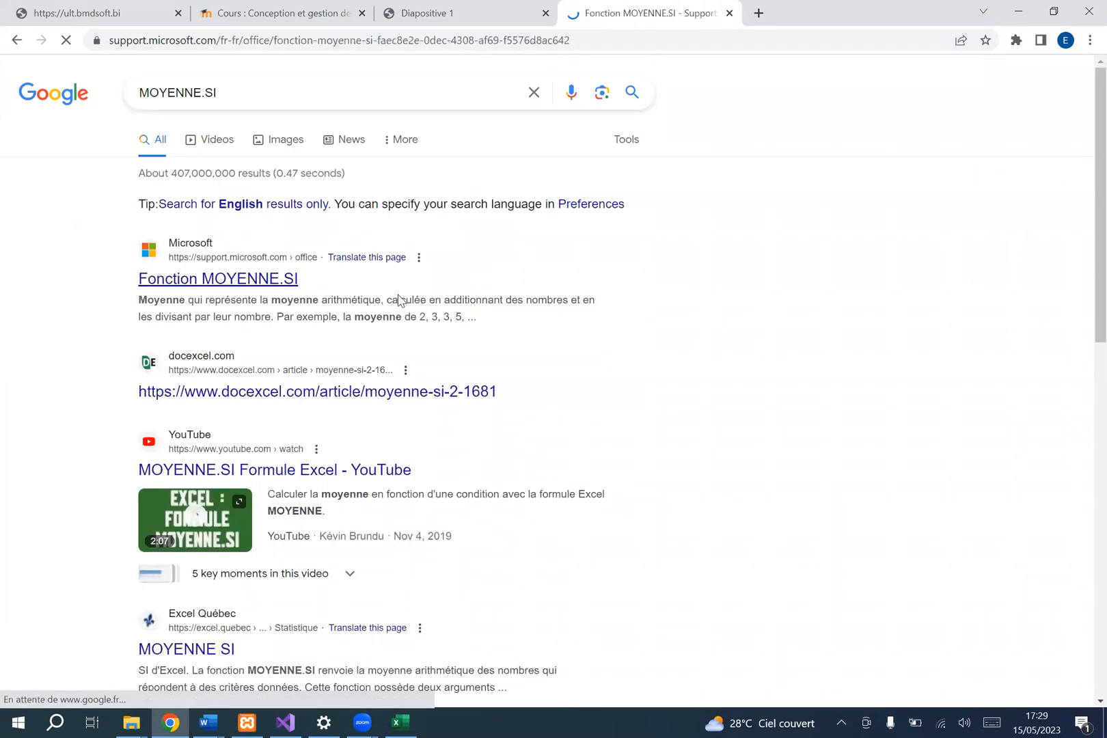
Examine the Plage, critères and Plage_moyenne arguments in the syntax section of the MOYENNE.SI article
{"action": "scroll", "coordinate": [458, 426], "scroll_direction": "down", "scroll_amount": 3}
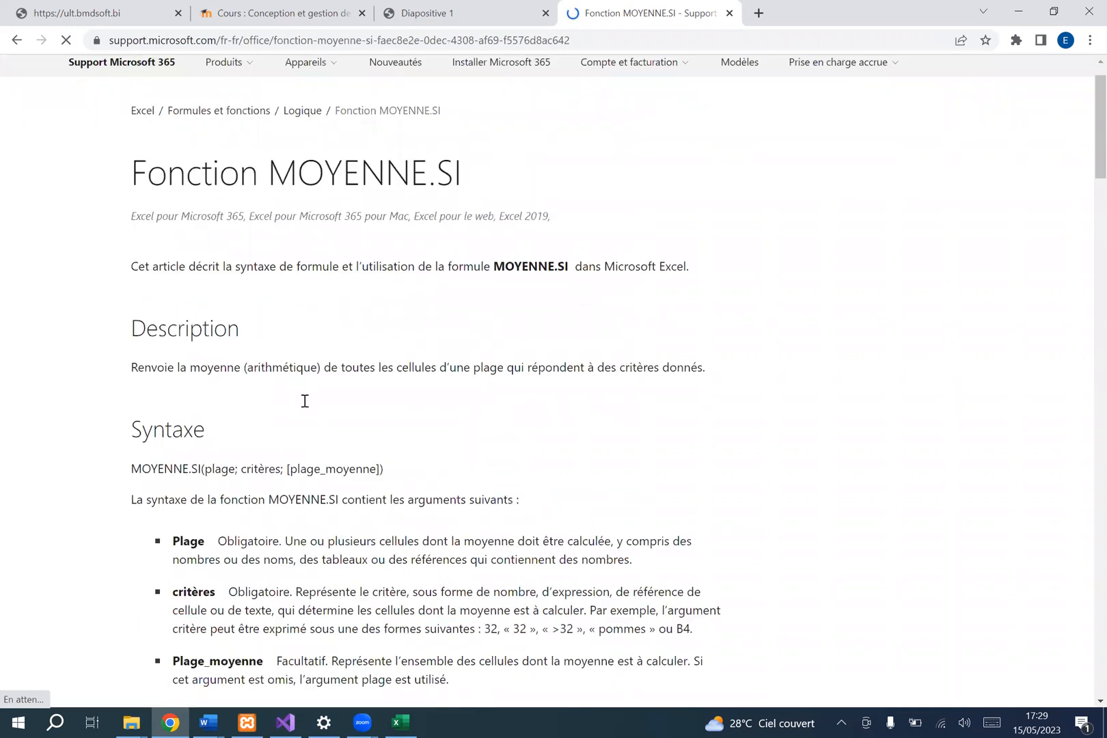
{"action": "double_click", "coordinate": [186, 440]}
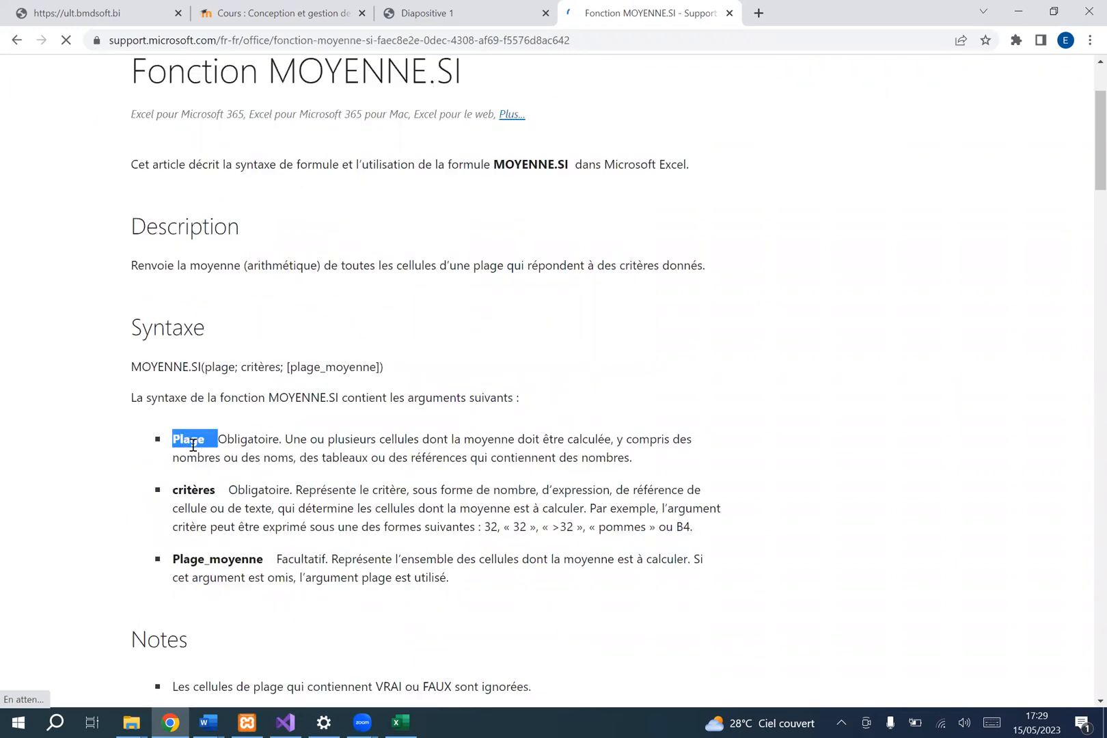
{"action": "double_click", "coordinate": [194, 488]}
{"action": "double_click", "coordinate": [229, 559]}
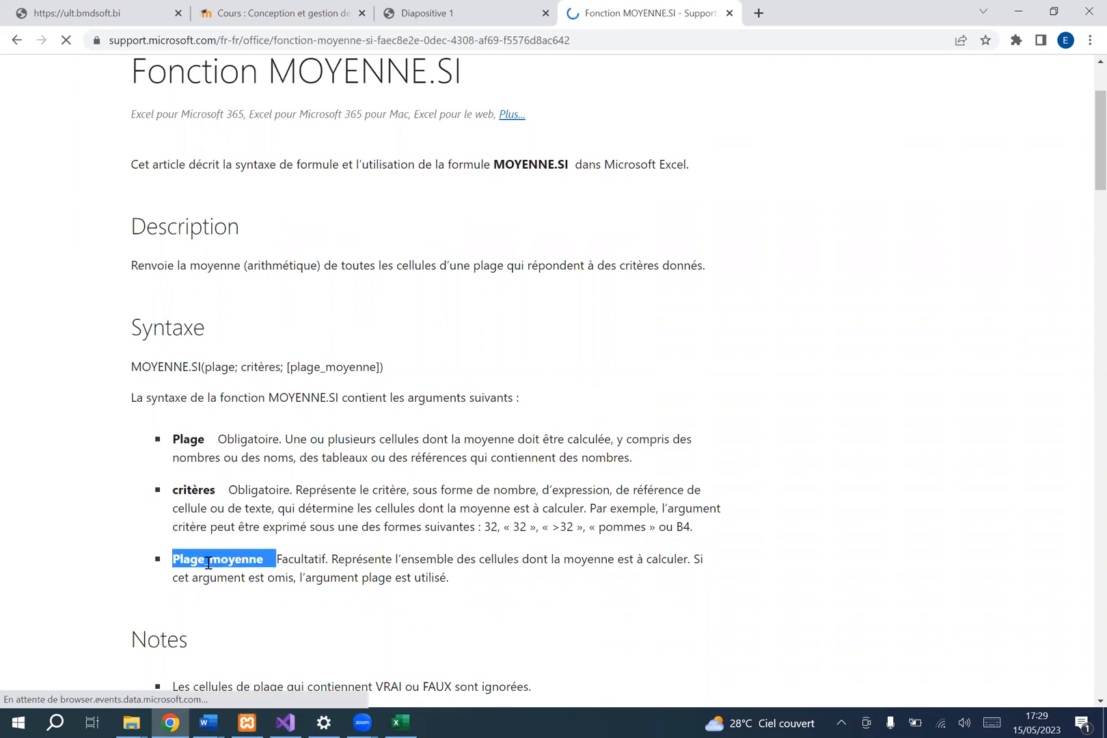
{"action": "double_click", "coordinate": [192, 489]}
{"action": "left_click", "coordinate": [202, 460]}
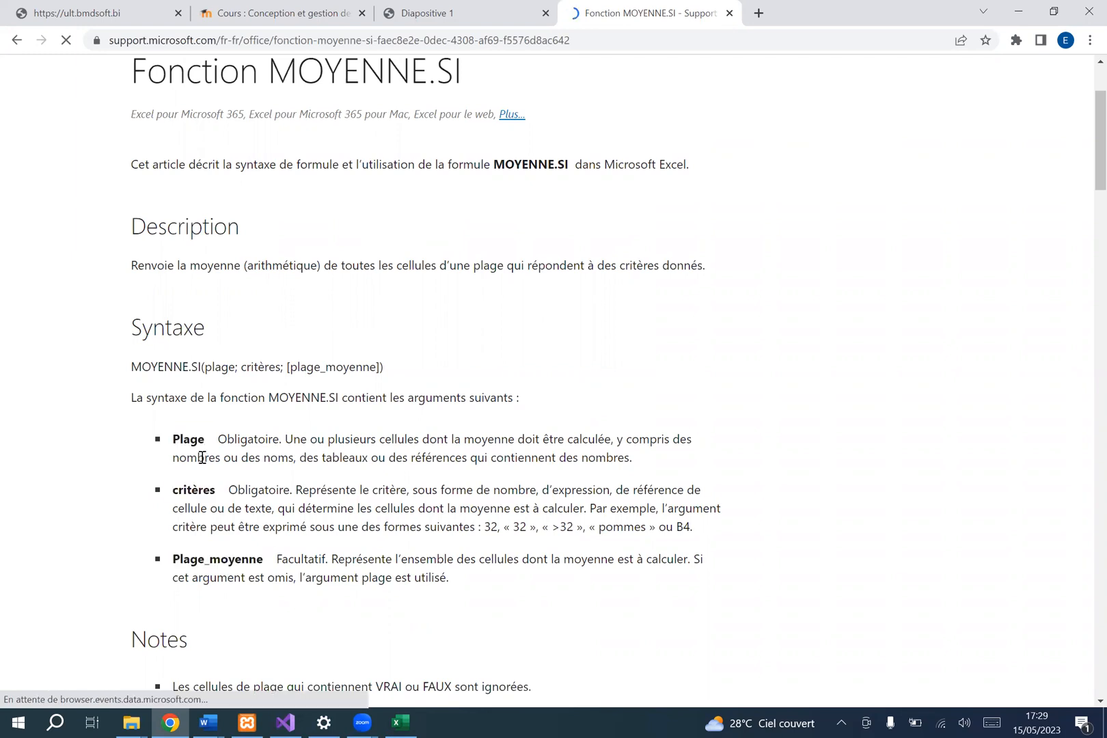
{"action": "left_click", "coordinate": [400, 722]}
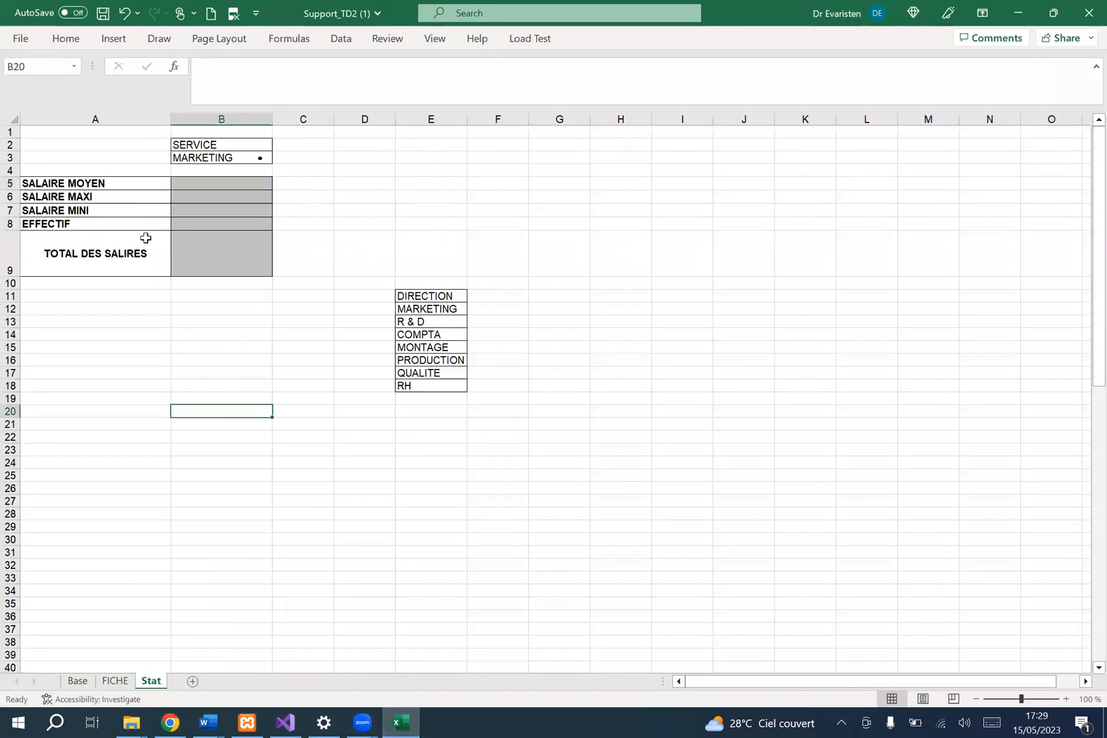
{"action": "left_click", "coordinate": [77, 184]}
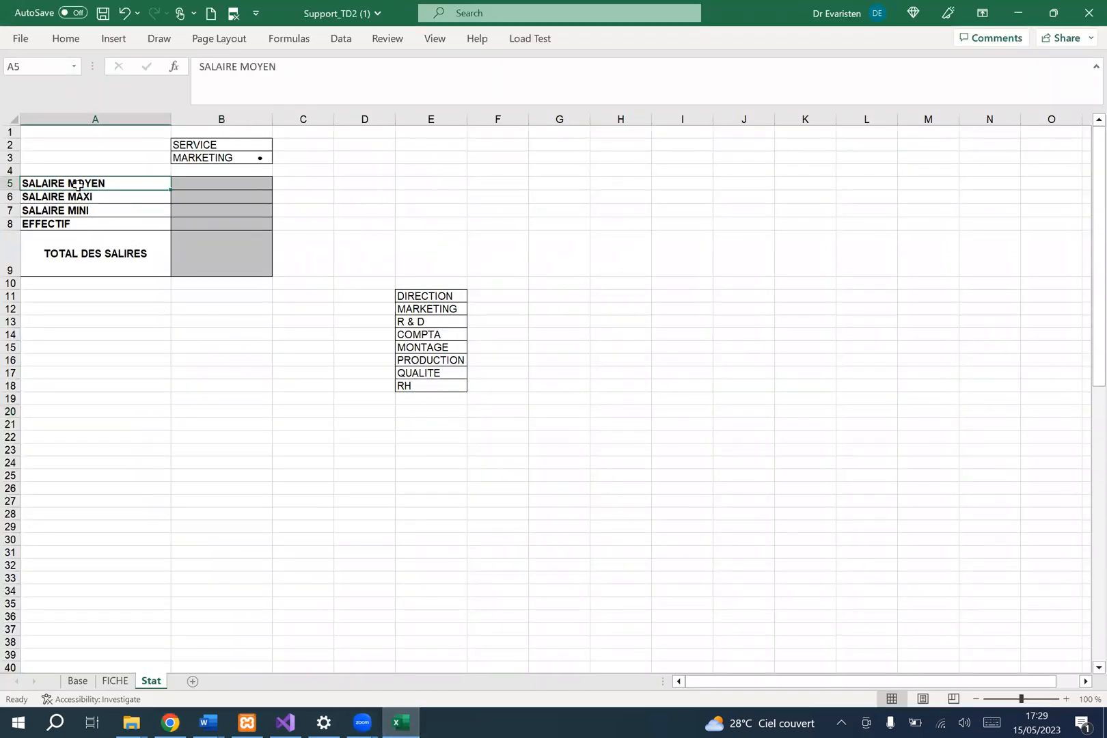
{"action": "left_click", "coordinate": [197, 157]}
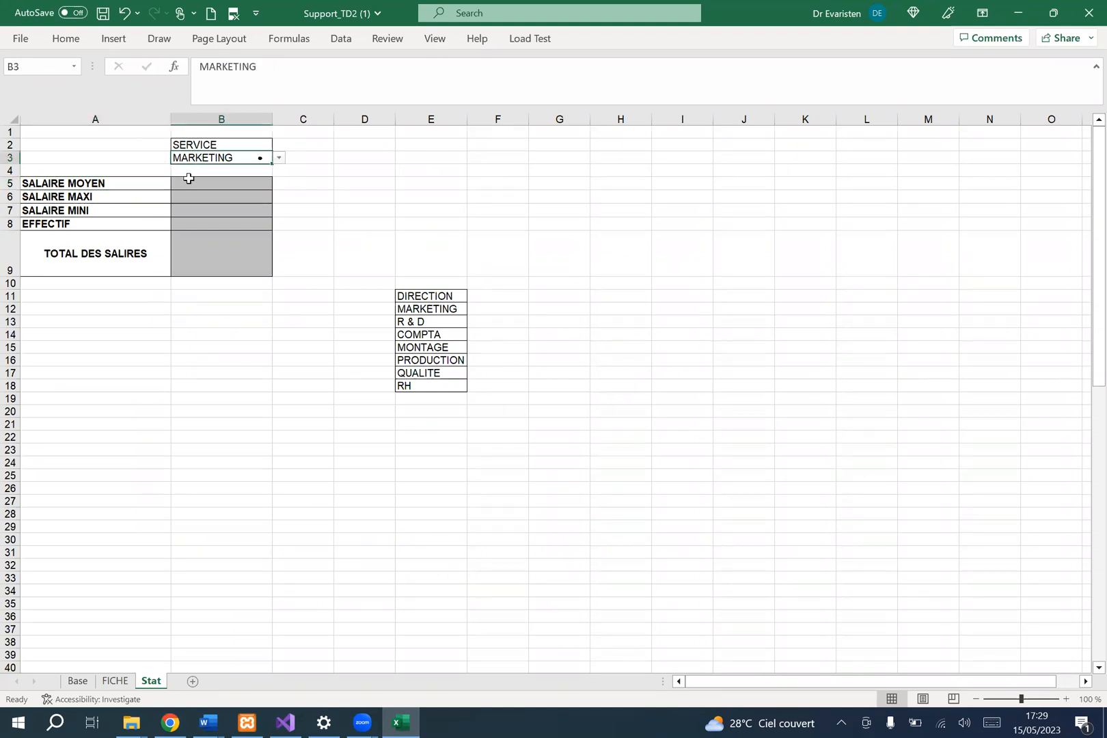
{"action": "left_click", "coordinate": [195, 181]}
{"action": "type", "text": "="}
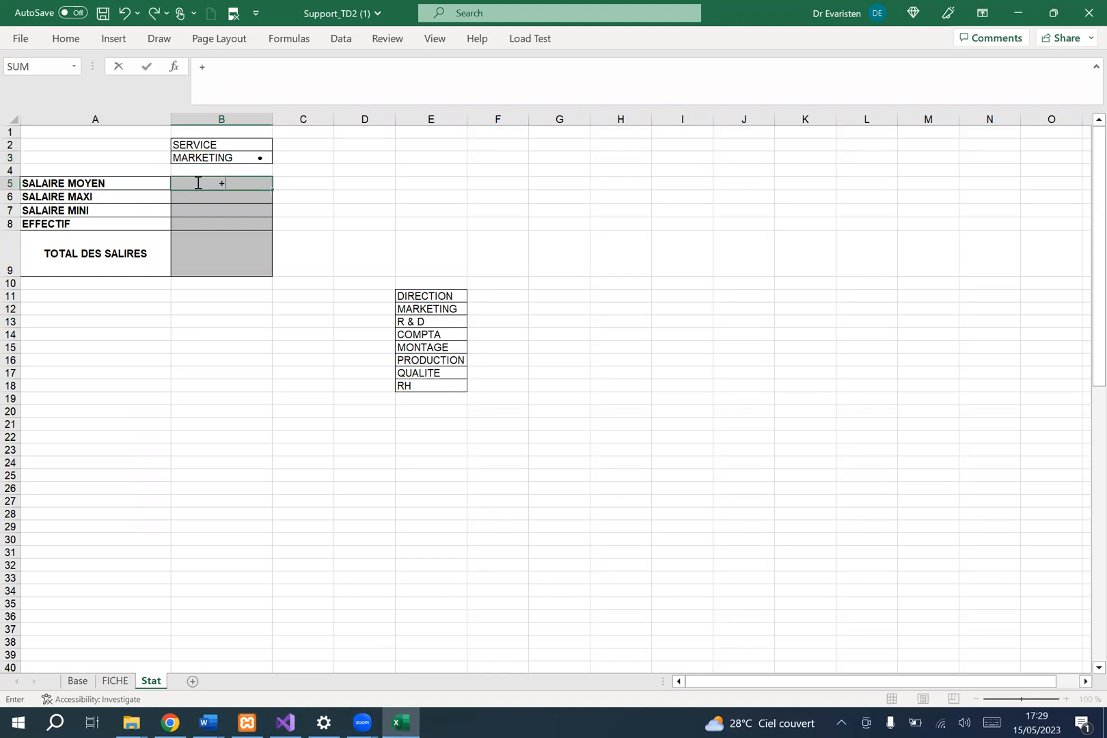
{"action": "key", "text": "BackSpace"}
{"action": "type", "text": "=me"}
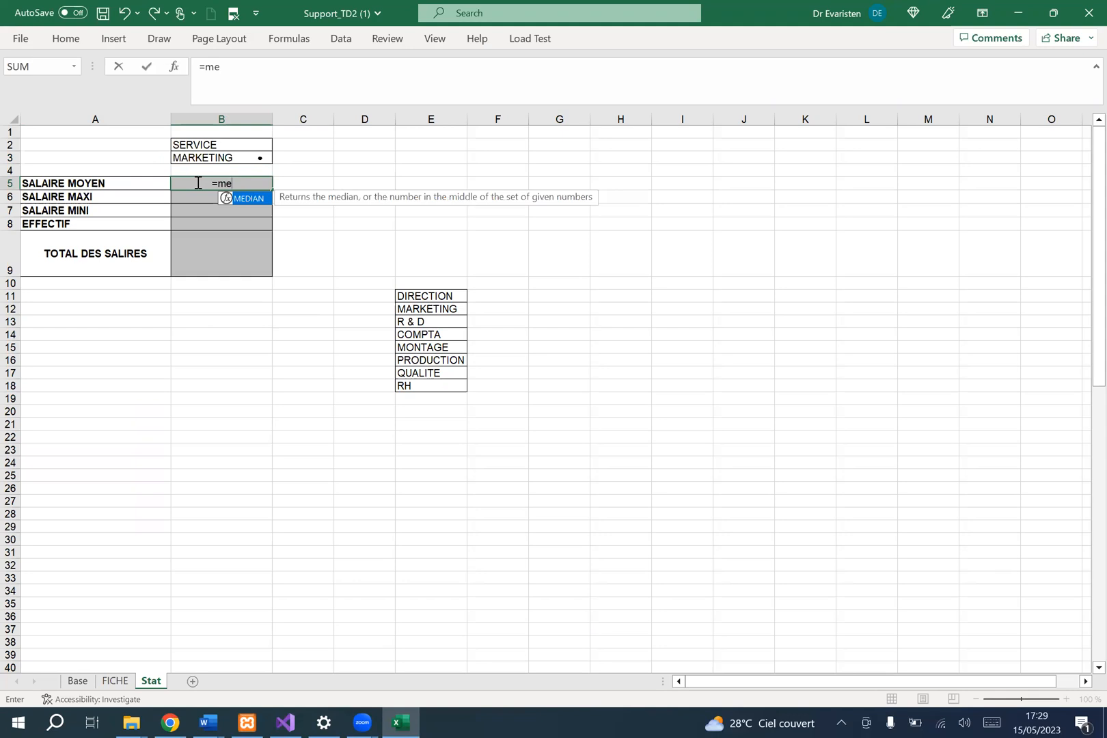
{"action": "key", "text": "BackSpace"}
{"action": "key", "text": "BackSpace"}
{"action": "key", "text": "BackSpace"}
Switch to Chrome, look over the MOYENNE.SI article again and load google.fr in the same tab
{"action": "left_click", "coordinate": [169, 721]}
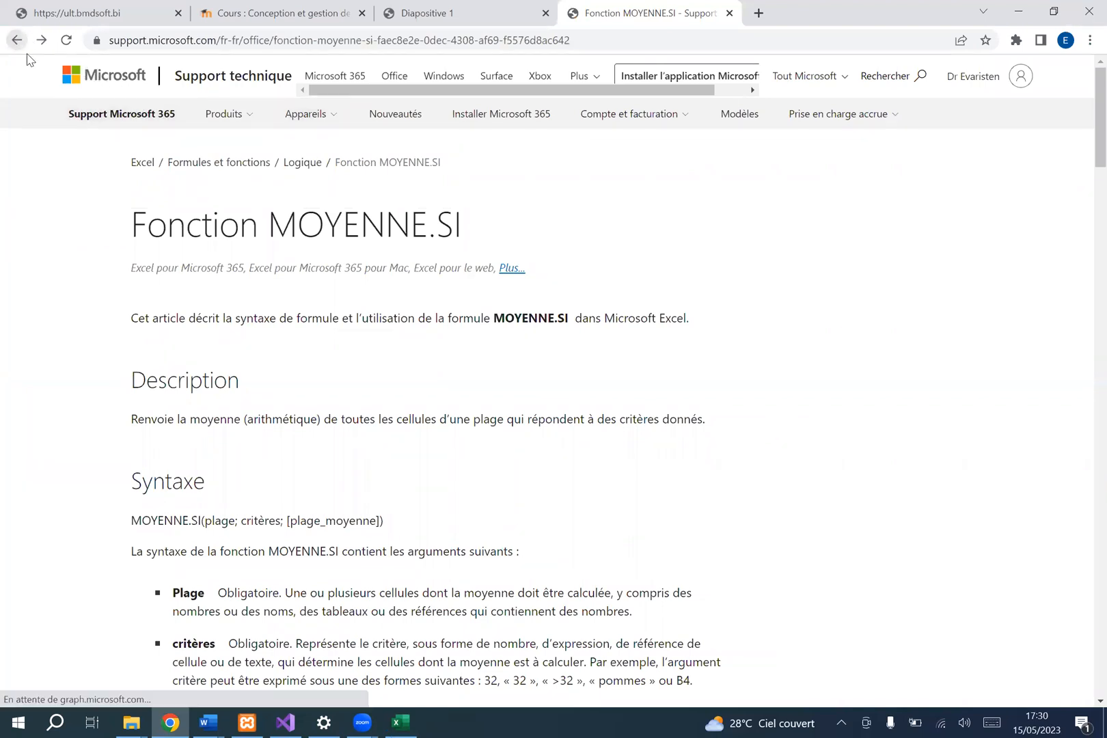
{"action": "scroll", "coordinate": [582, 477], "scroll_direction": "down", "scroll_amount": 5}
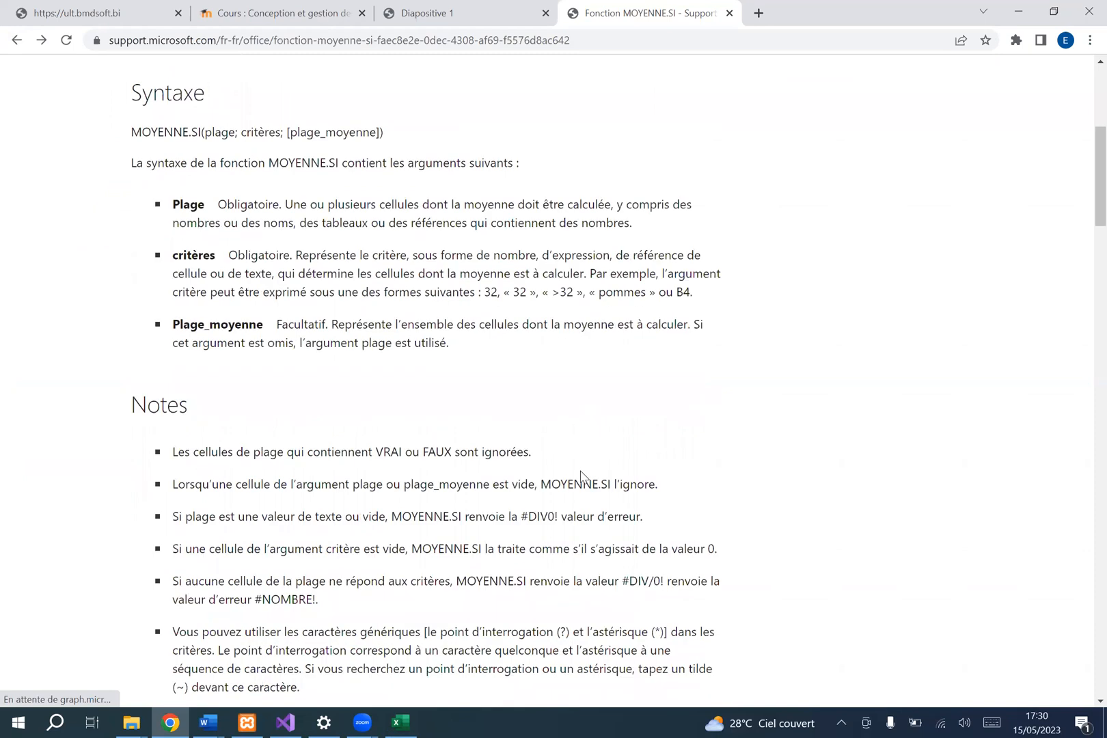
{"action": "scroll", "coordinate": [583, 475], "scroll_direction": "up", "scroll_amount": 6}
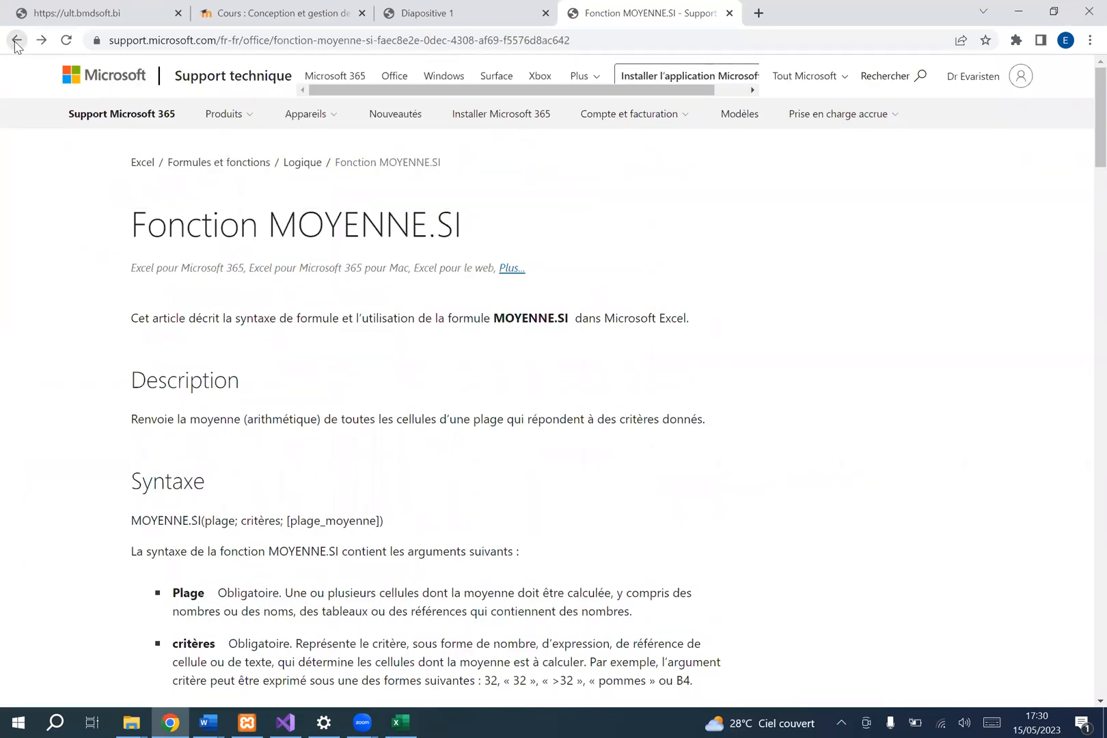
{"action": "left_click", "coordinate": [562, 37]}
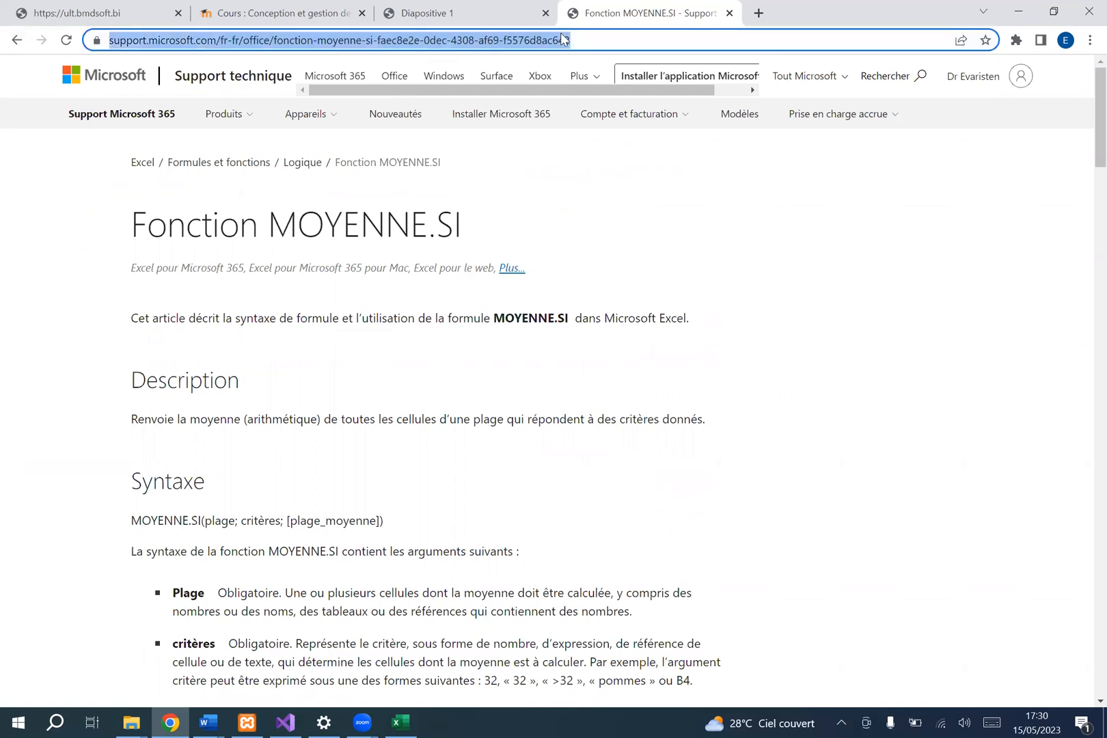
{"action": "type", "text": "google.fr"}
{"action": "key", "text": "Return"}
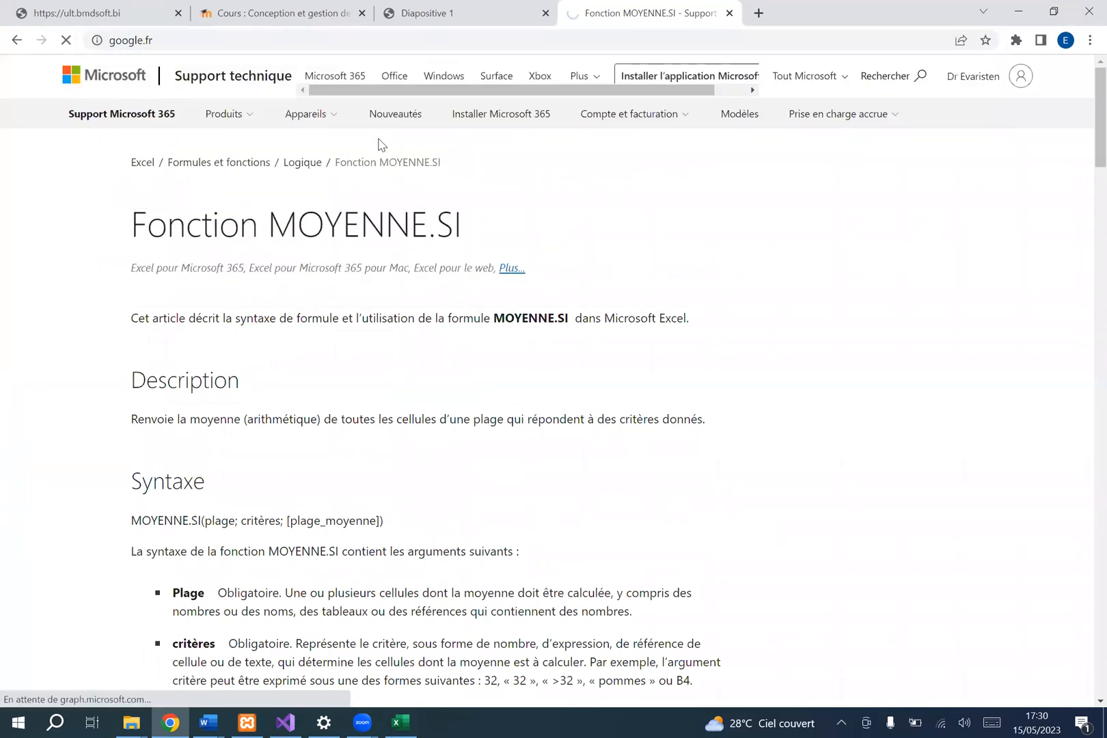
Search Google for "moyenne.si en anglais" and highlight the English function name in the answer
{"action": "type", "text": "moyenne.si en a"}
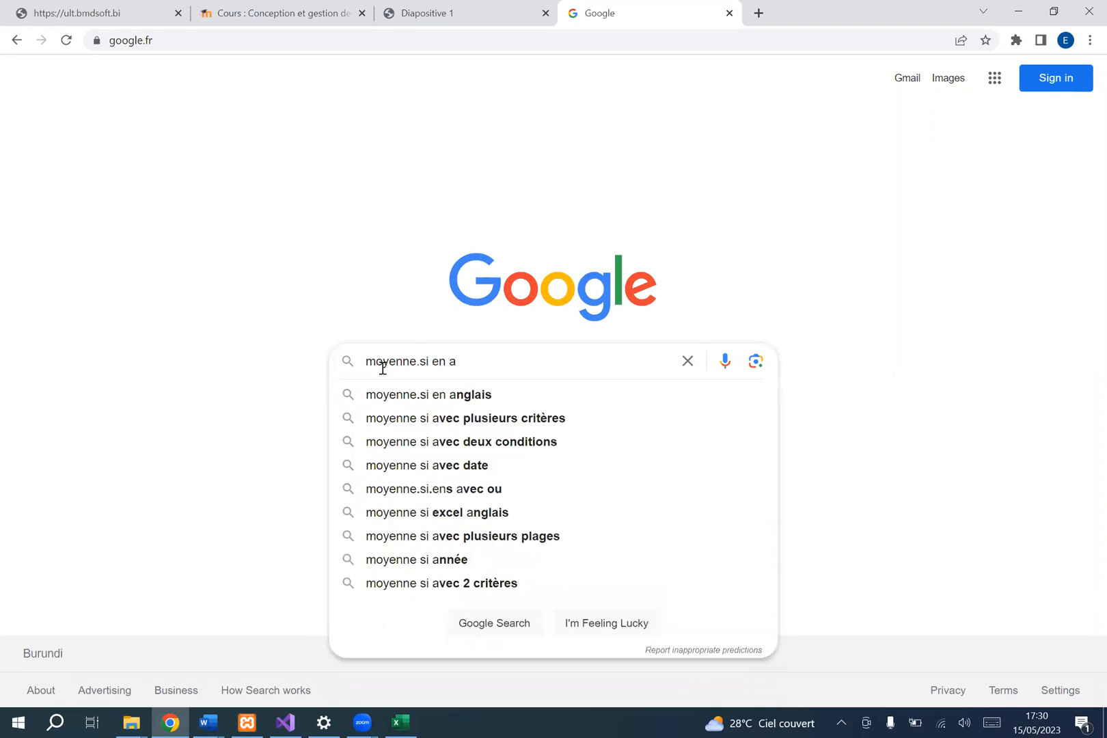
{"action": "type", "text": "nglais"}
{"action": "key", "text": "Return"}
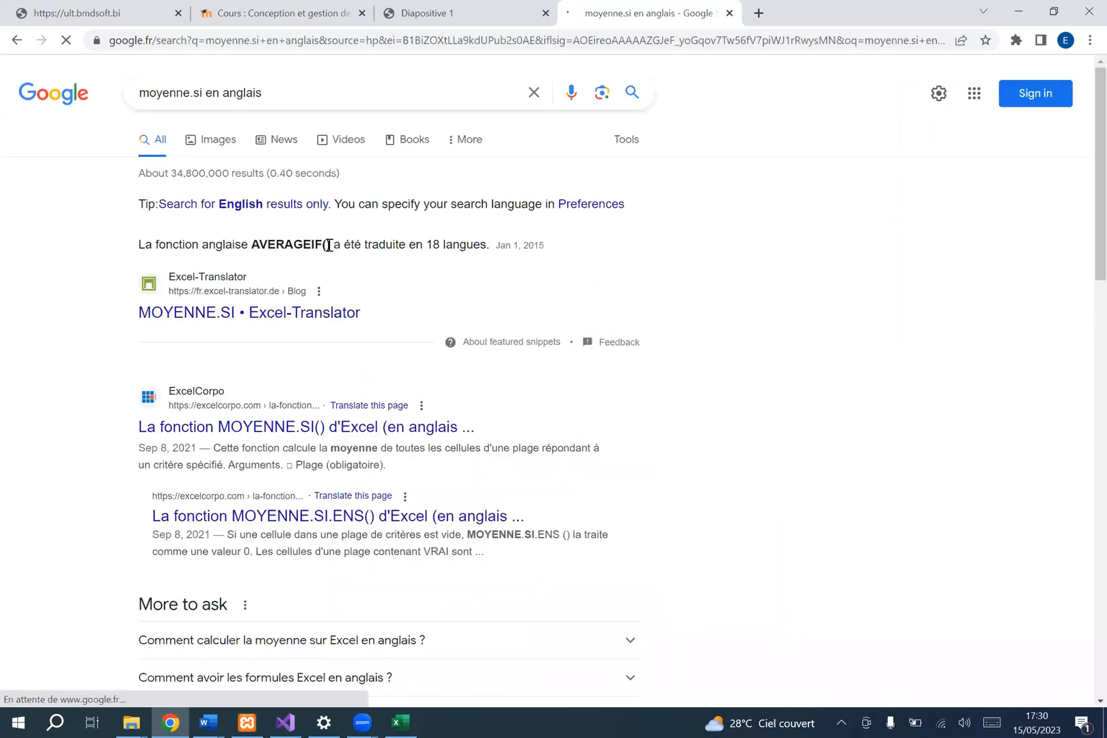
{"action": "left_click_drag", "start_coordinate": [331, 244], "coordinate": [255, 246]}
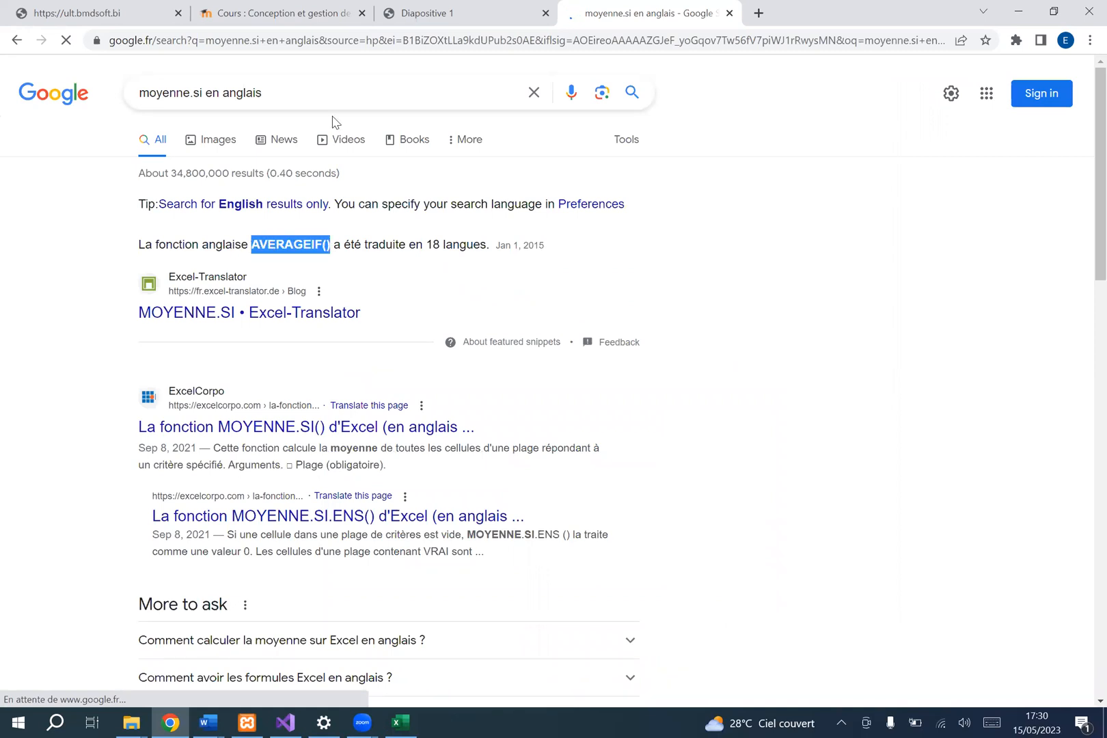
Switch to Excel and start an AVERAGEIF formula in Stat cell B5 with Base!H3:H86 as its range argument
{"action": "left_click", "coordinate": [402, 721]}
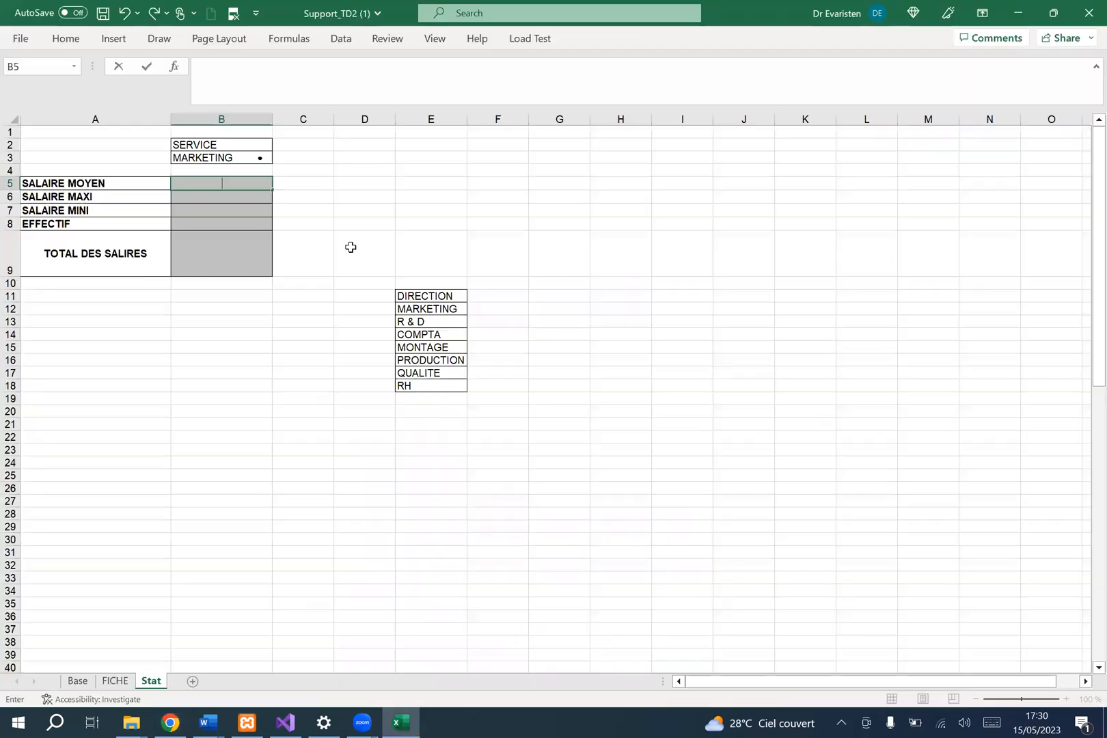
{"action": "type", "text": "=av"}
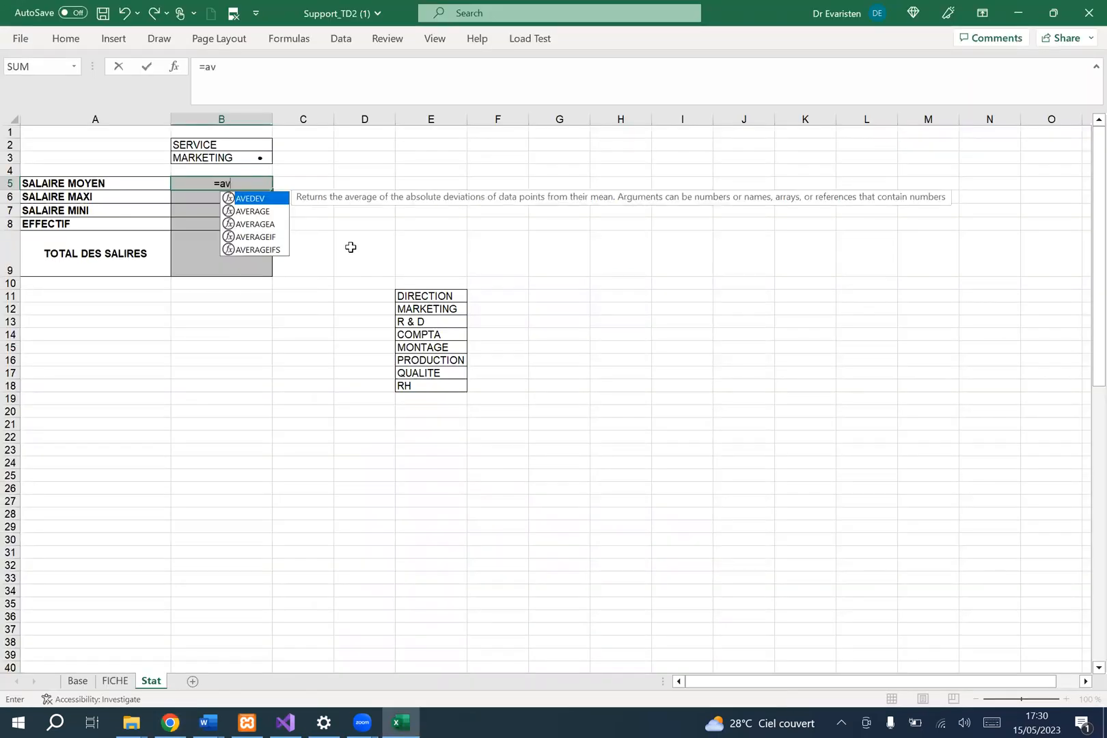
{"action": "left_click", "coordinate": [258, 239]}
{"action": "double_click", "coordinate": [258, 239]}
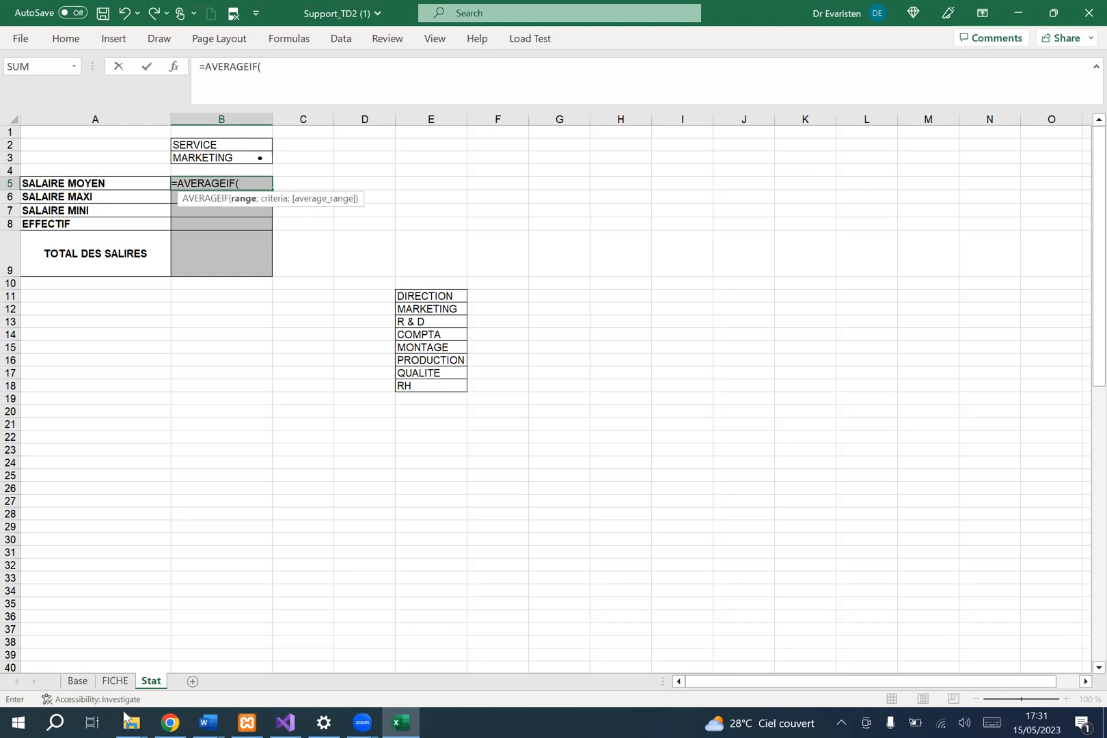
{"action": "left_click", "coordinate": [83, 682]}
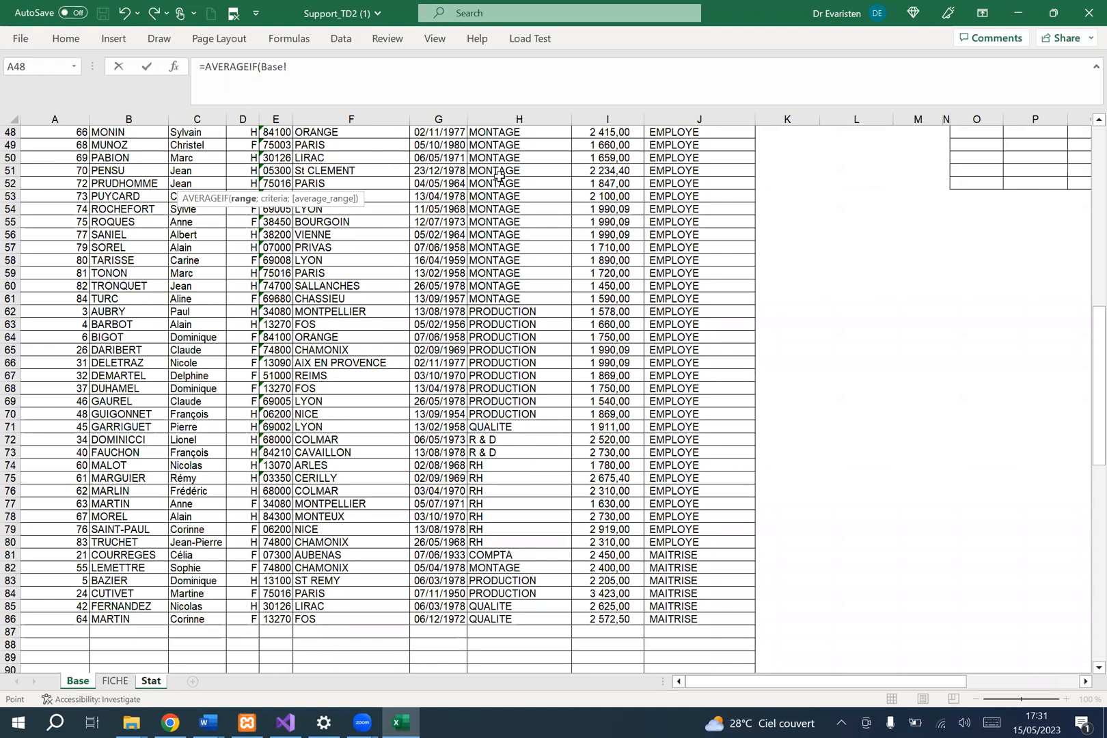
{"action": "scroll", "coordinate": [497, 176], "scroll_direction": "up", "scroll_amount": 16}
{"action": "left_click_drag", "start_coordinate": [509, 171], "coordinate": [519, 645]}
{"action": "left_click", "coordinate": [353, 68]}
{"action": "type", "text": ";"}
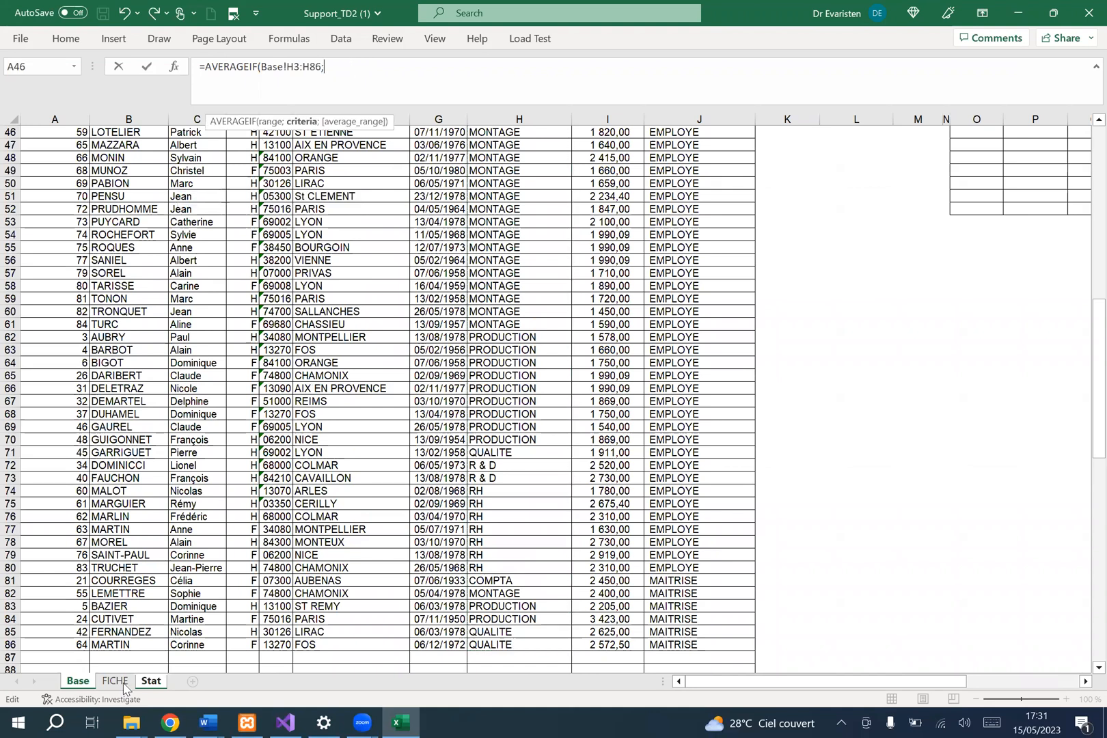
Complete the B5 formula with Stat!B3 as the criterion and Base!I3:I86 as the average range, and select B5
{"action": "left_click", "coordinate": [145, 685]}
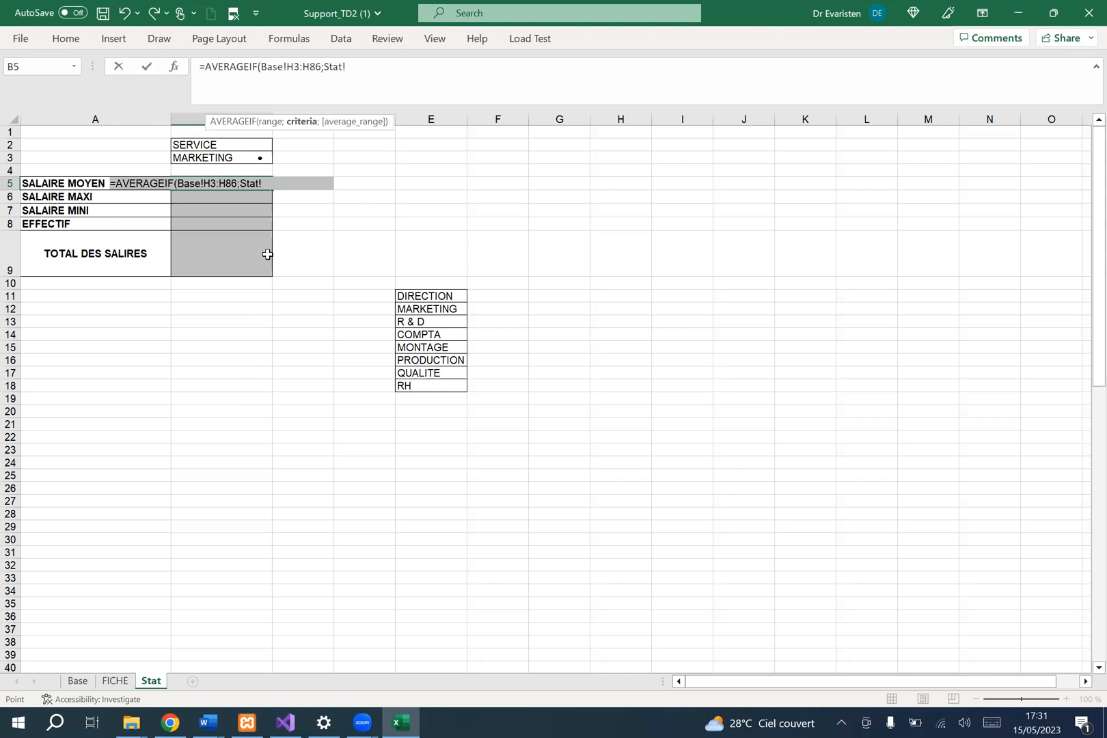
{"action": "left_click", "coordinate": [218, 156]}
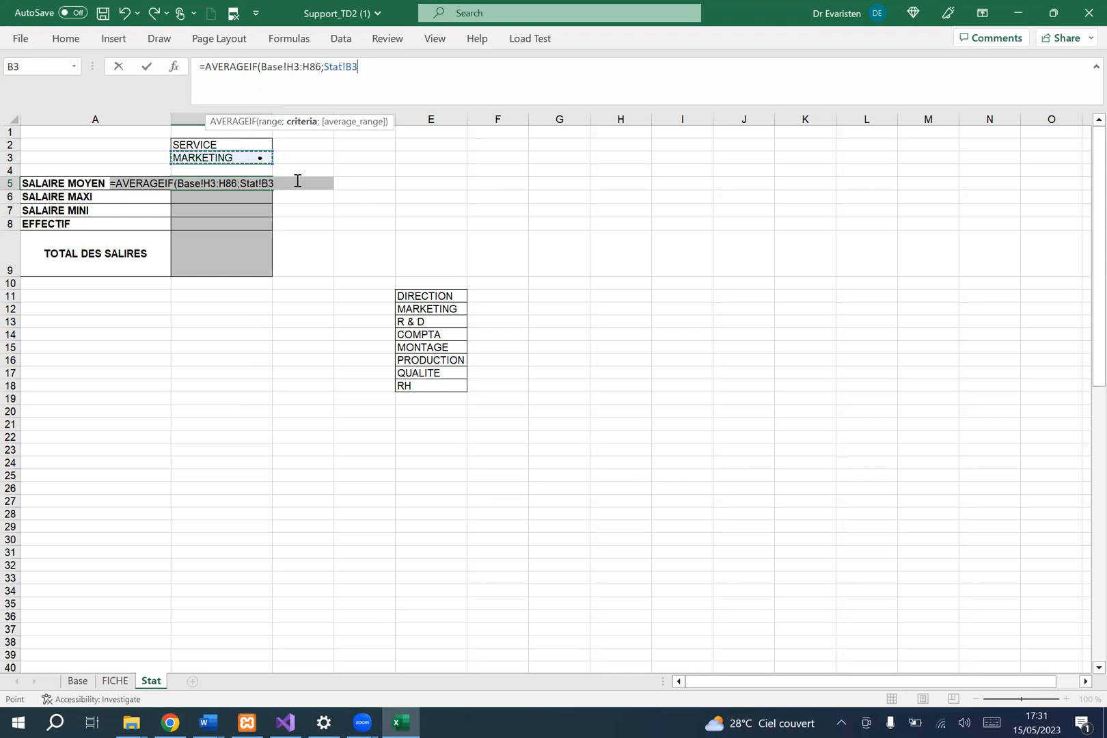
{"action": "type", "text": ";"}
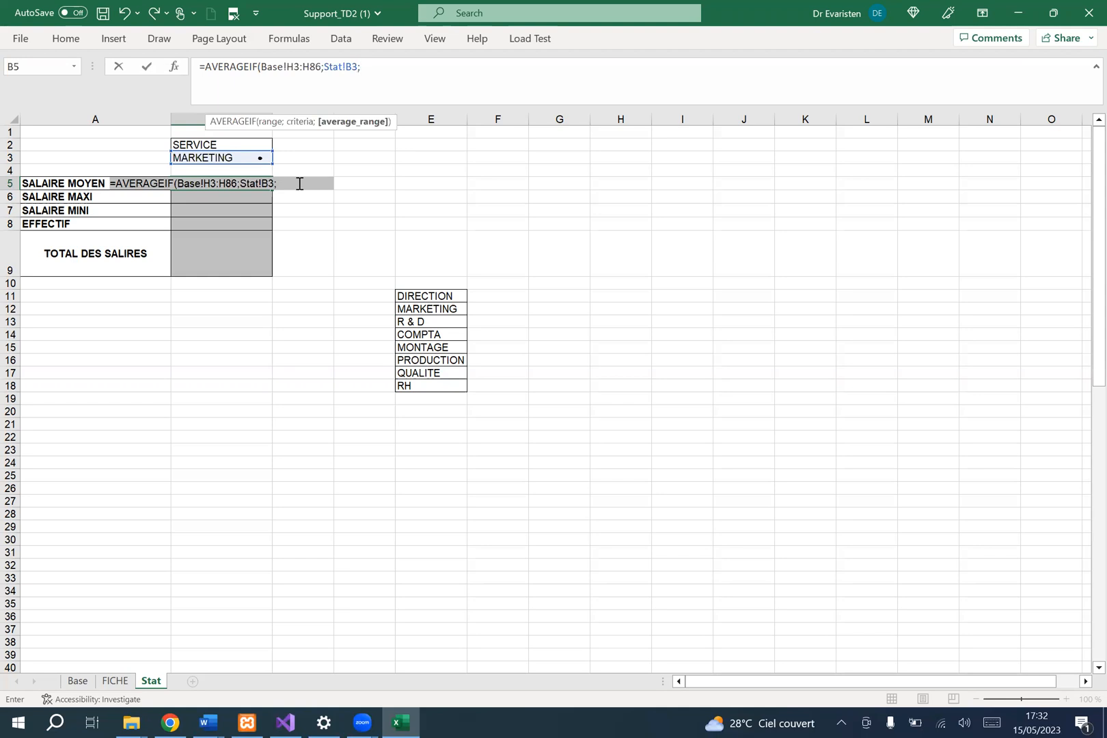
{"action": "left_click", "coordinate": [78, 682]}
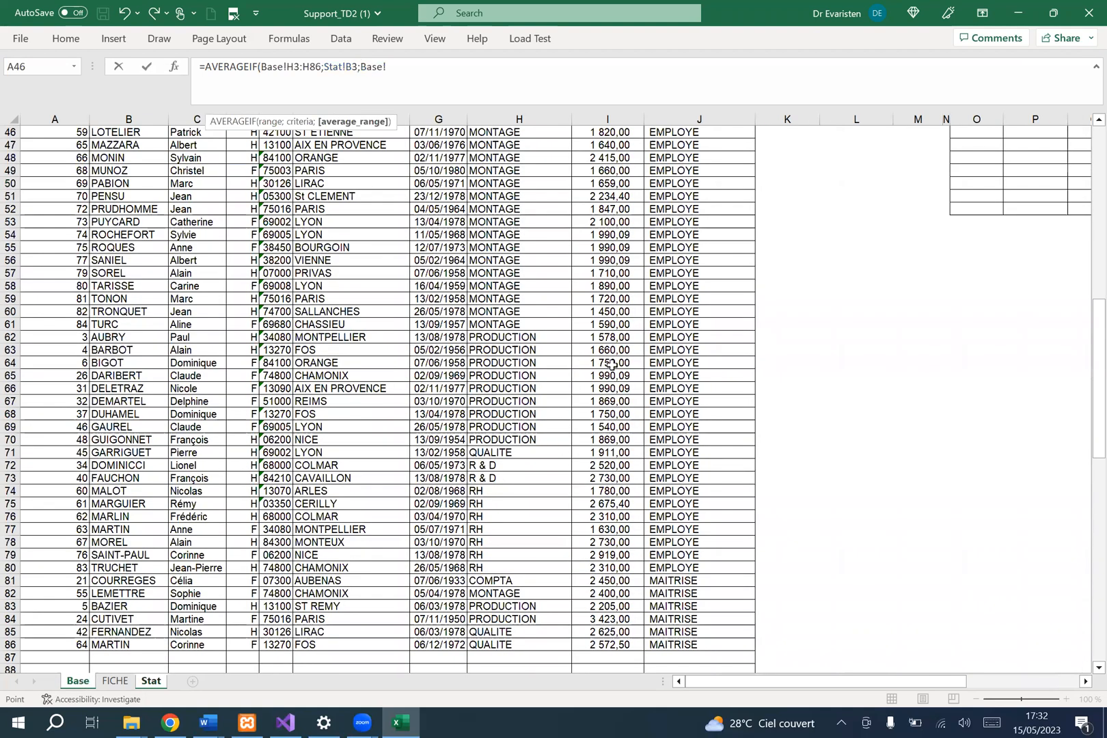
{"action": "scroll", "coordinate": [612, 364], "scroll_direction": "up", "scroll_amount": 15}
{"action": "left_click_drag", "start_coordinate": [608, 171], "coordinate": [613, 647]}
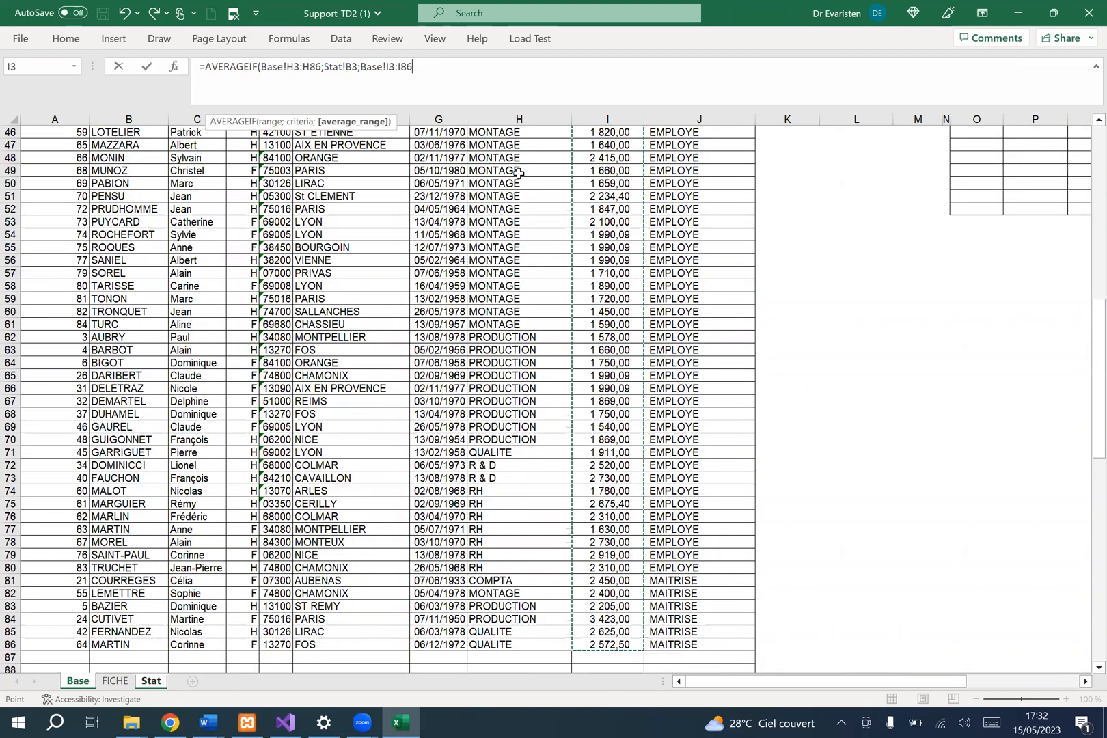
{"action": "type", "text": ")"}
{"action": "key", "text": "Return"}
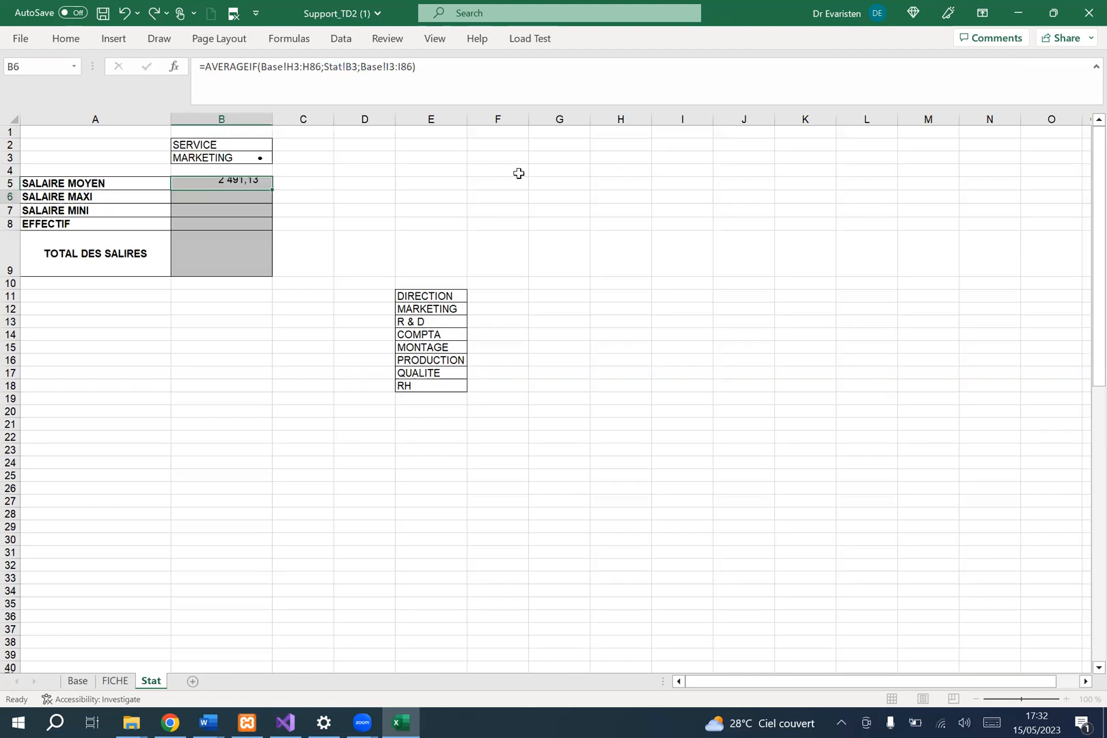
{"action": "left_click", "coordinate": [344, 194]}
{"action": "left_click", "coordinate": [216, 186]}
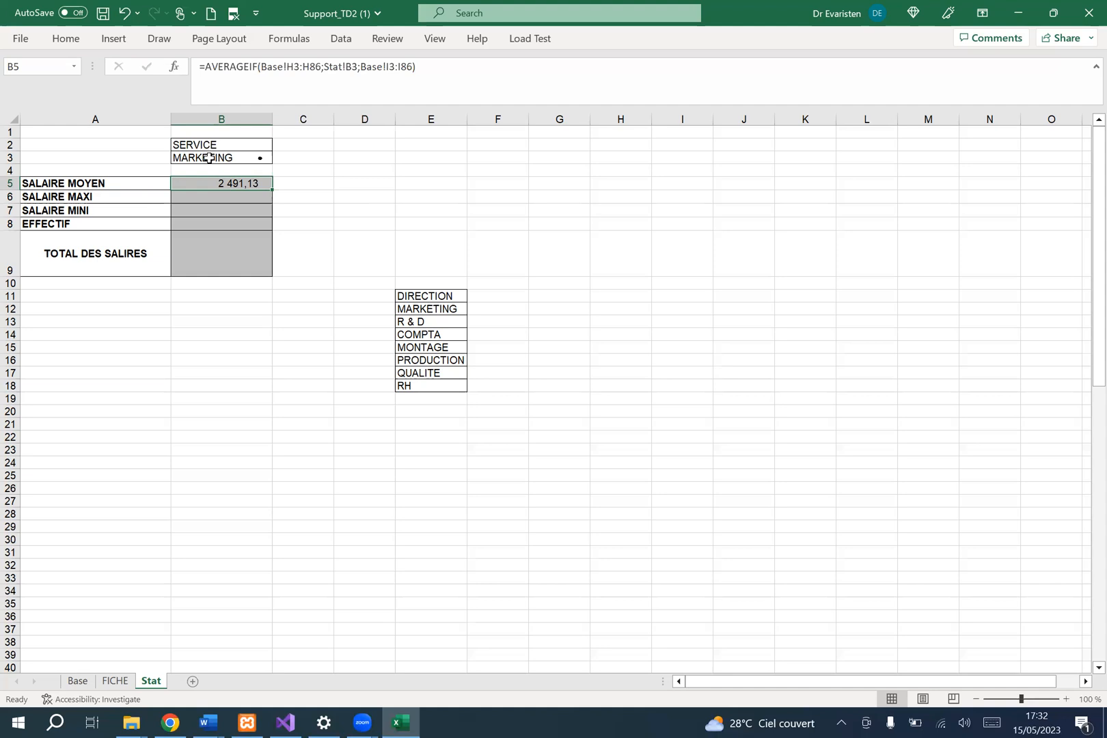
Test the service dropdown in Stat cell B3 by choosing COMPTA, MONTAGE and finally PRODUCTION
{"action": "left_click", "coordinate": [209, 158]}
{"action": "left_click", "coordinate": [279, 158]}
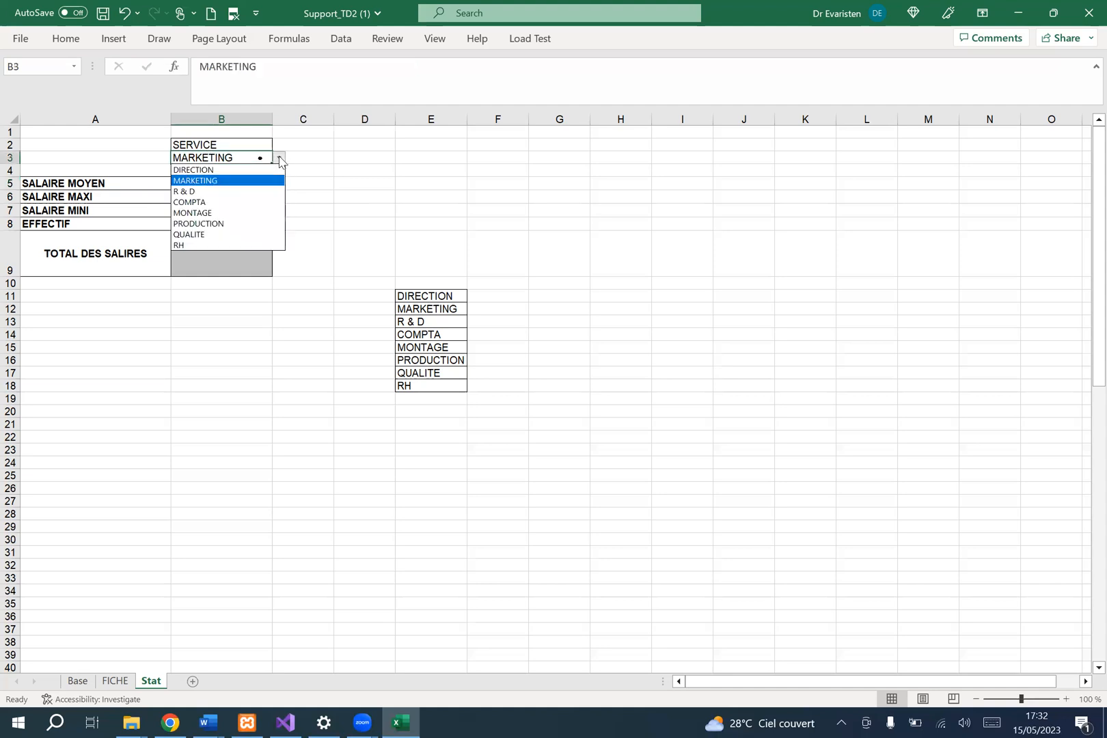
{"action": "left_click", "coordinate": [217, 202]}
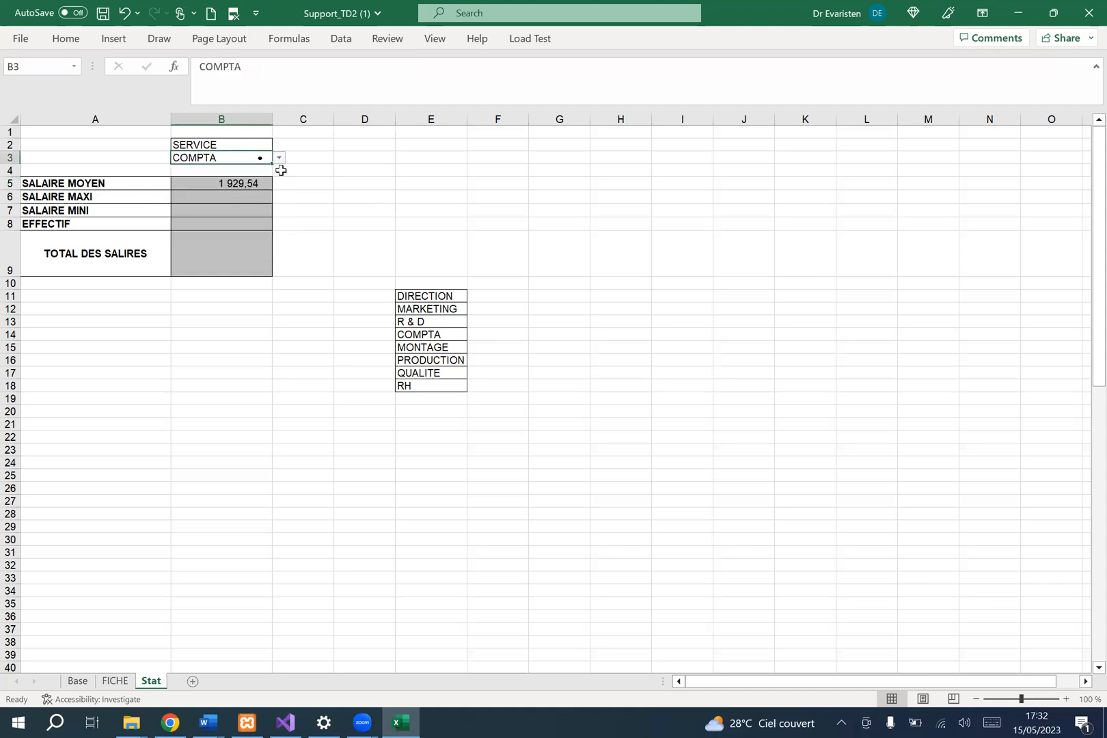
{"action": "left_click", "coordinate": [280, 158]}
{"action": "left_click", "coordinate": [236, 209]}
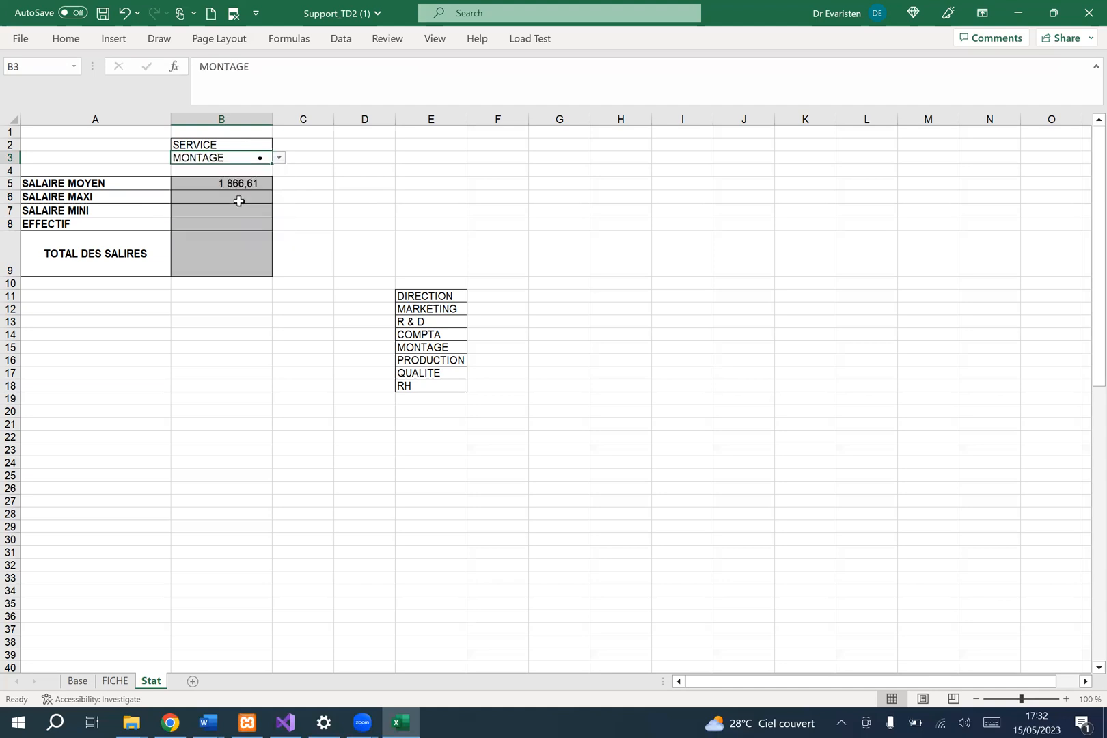
{"action": "left_click", "coordinate": [280, 158]}
{"action": "left_click", "coordinate": [238, 224]}
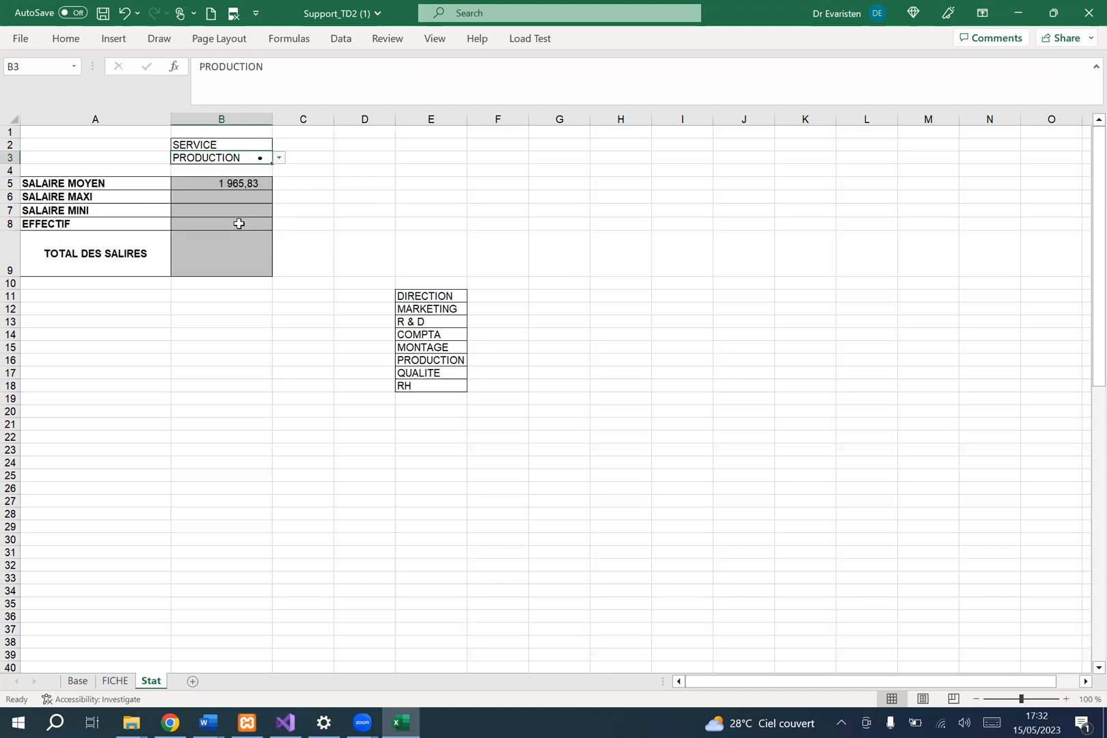
Switch to Chrome, search Google for "maxi.si en anglais" and highlight the English function name in the first result
{"action": "left_click", "coordinate": [58, 198]}
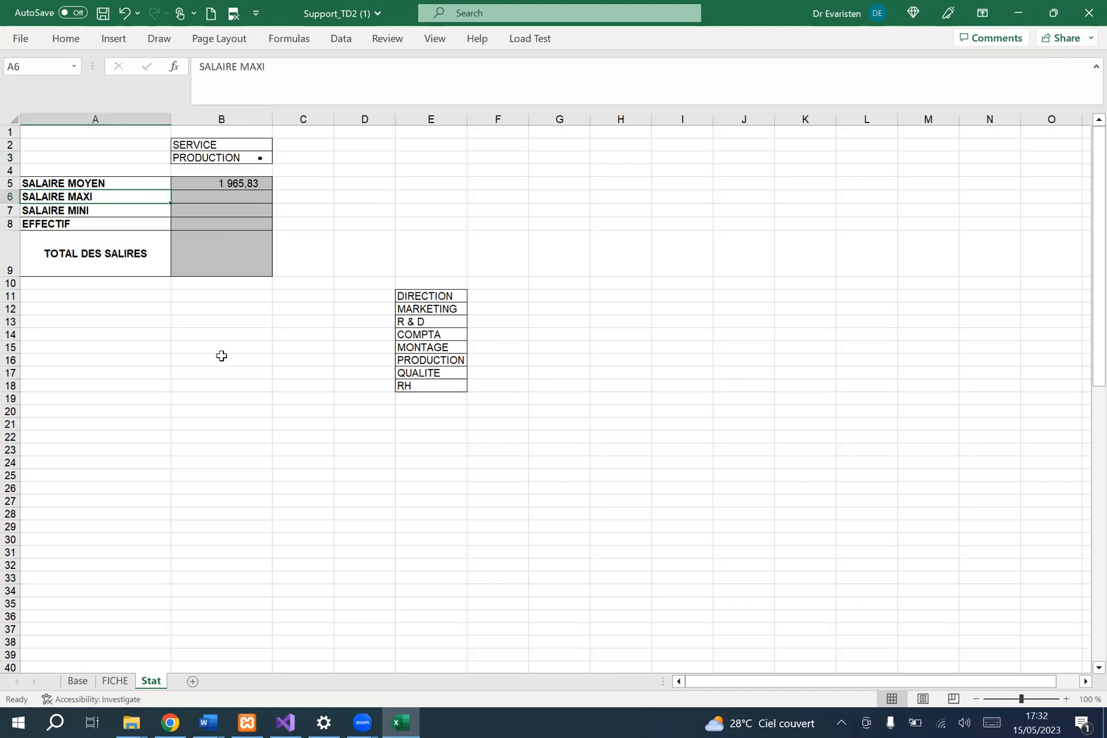
{"action": "left_click", "coordinate": [171, 721]}
{"action": "double_click", "coordinate": [175, 96]}
{"action": "type", "text": "maxi.si en anglais"}
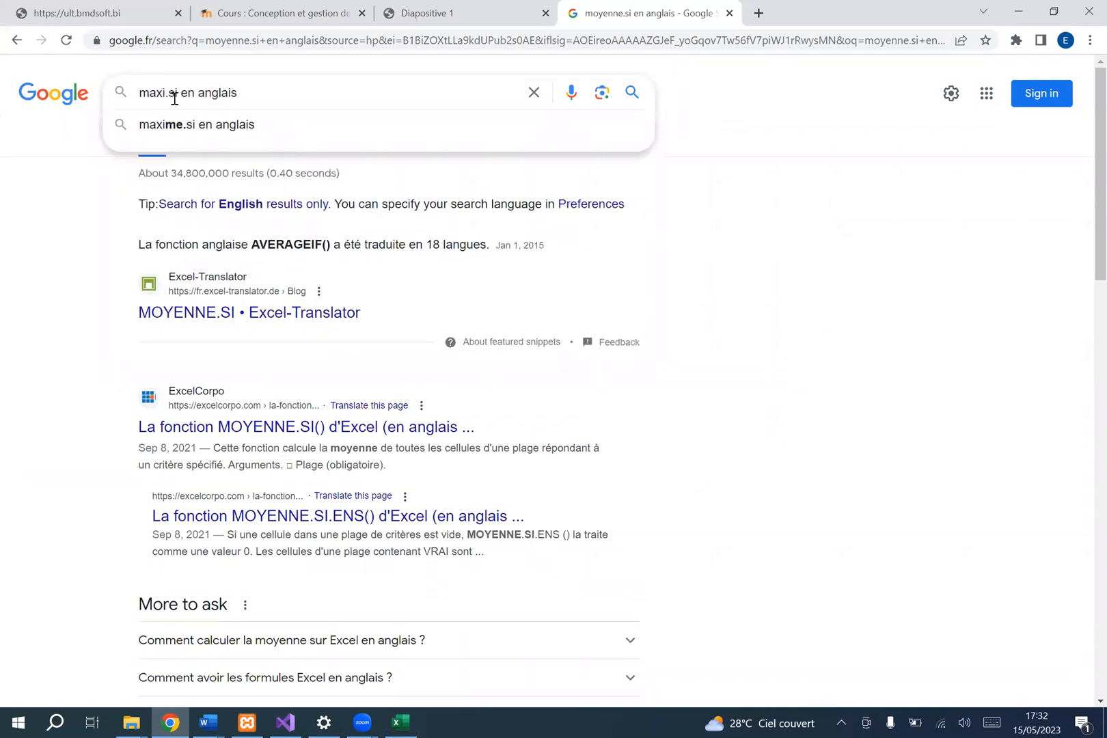
{"action": "key", "text": "Return"}
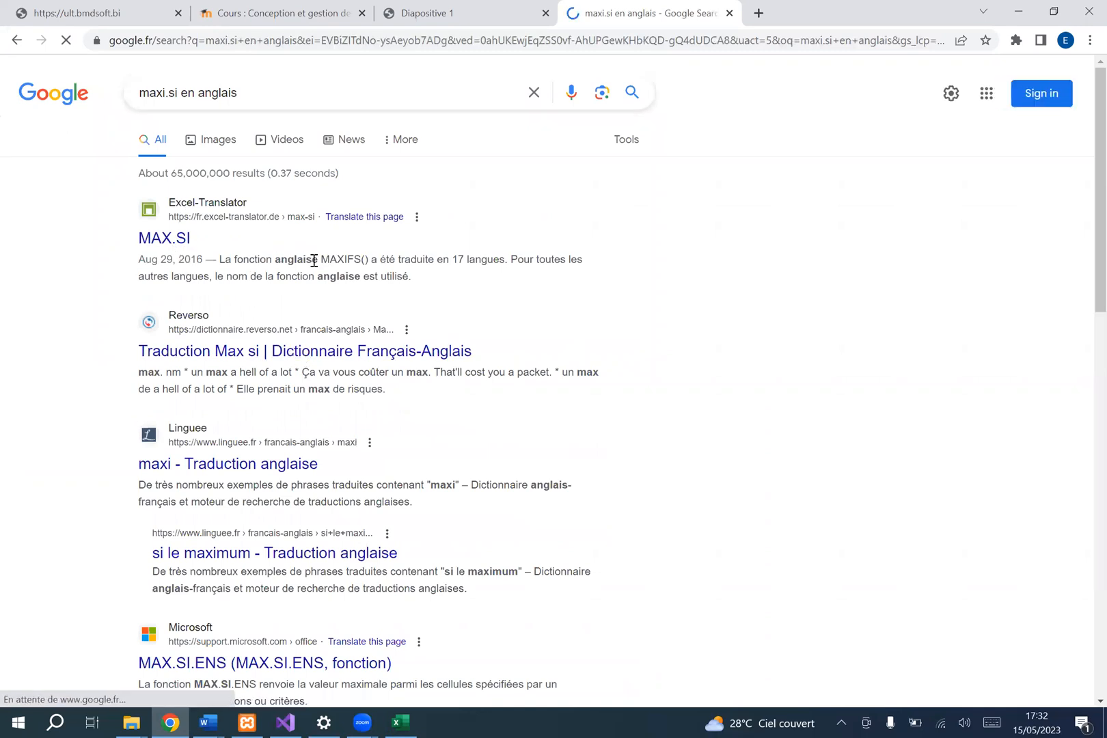
{"action": "double_click", "coordinate": [337, 262]}
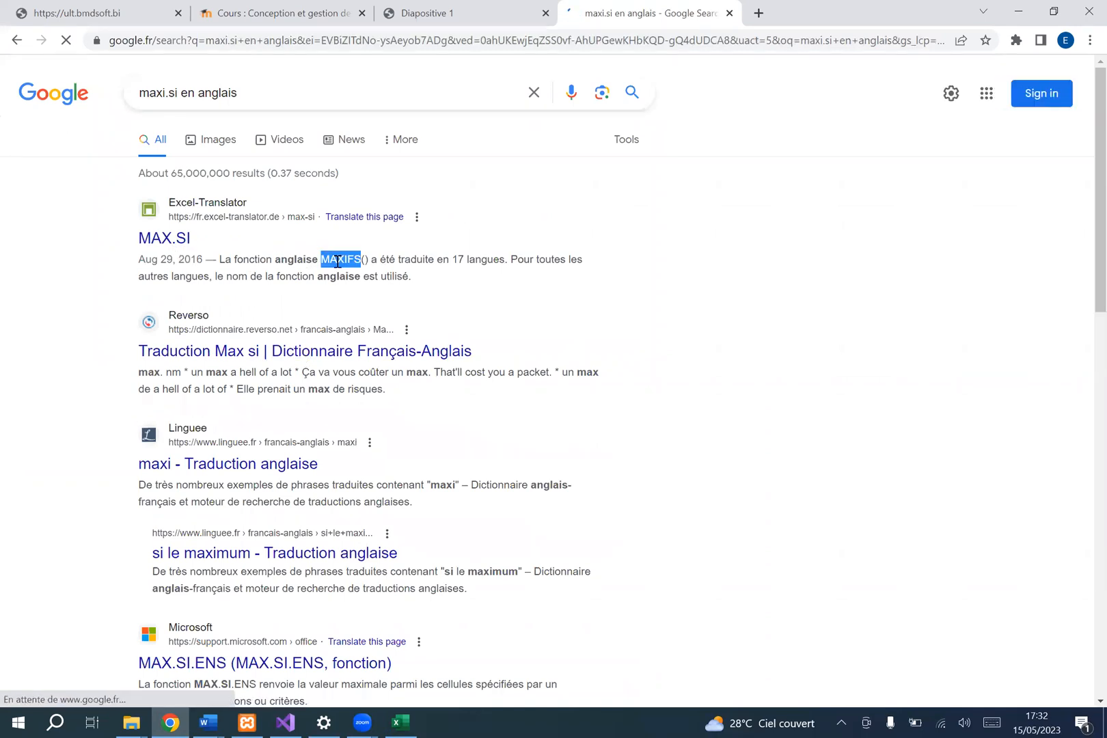
Switch to Excel and start a MAXIFS formula in Stat cell B6 with Base!I3:I86 as its max range
{"action": "key", "text": "alt+Tab"}
{"action": "left_click", "coordinate": [210, 194]}
{"action": "type", "text": "="}
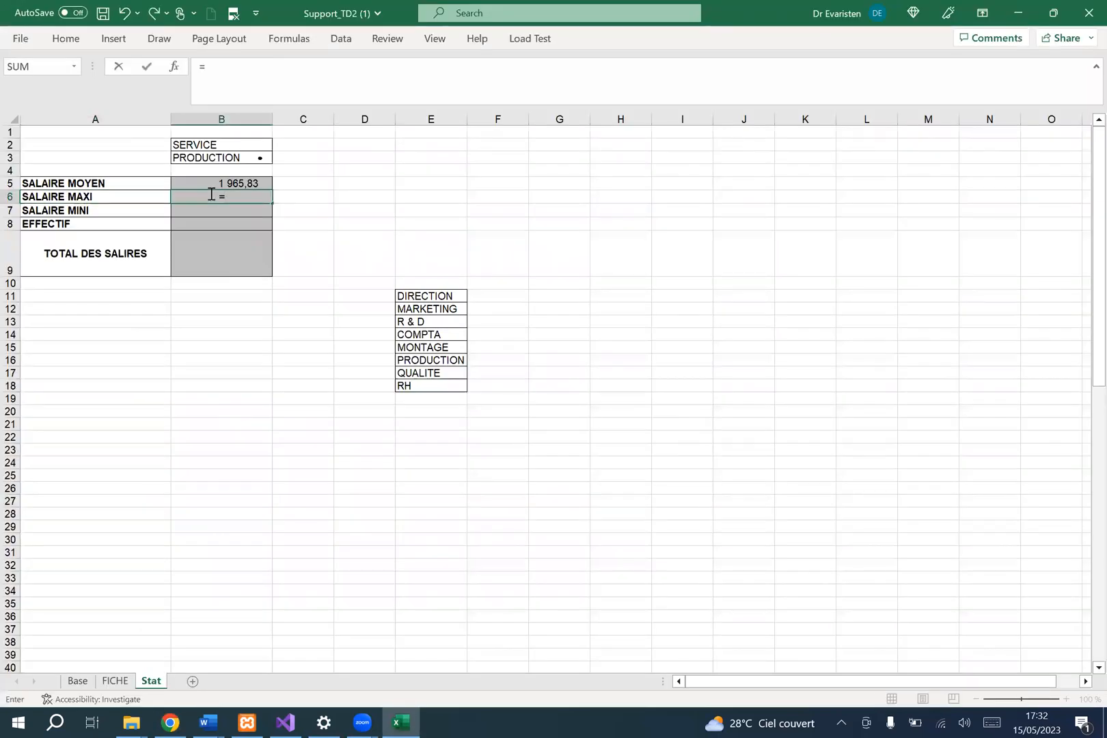
{"action": "type", "text": "max"}
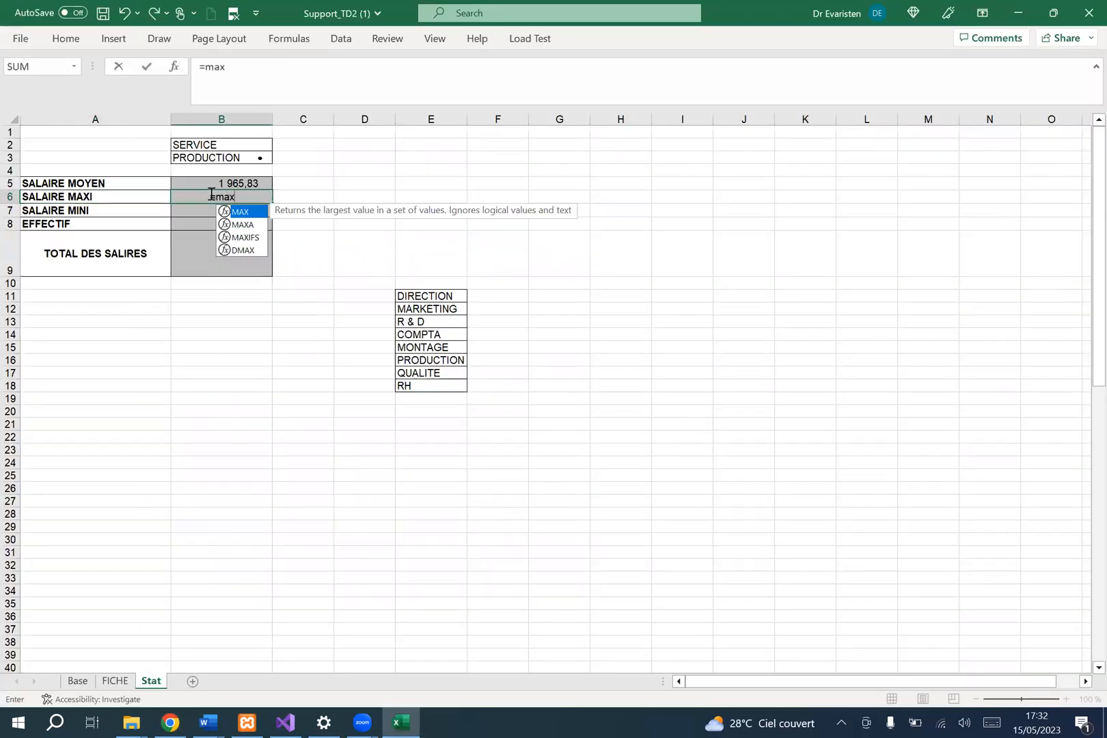
{"action": "left_click", "coordinate": [245, 237]}
{"action": "double_click", "coordinate": [246, 238]}
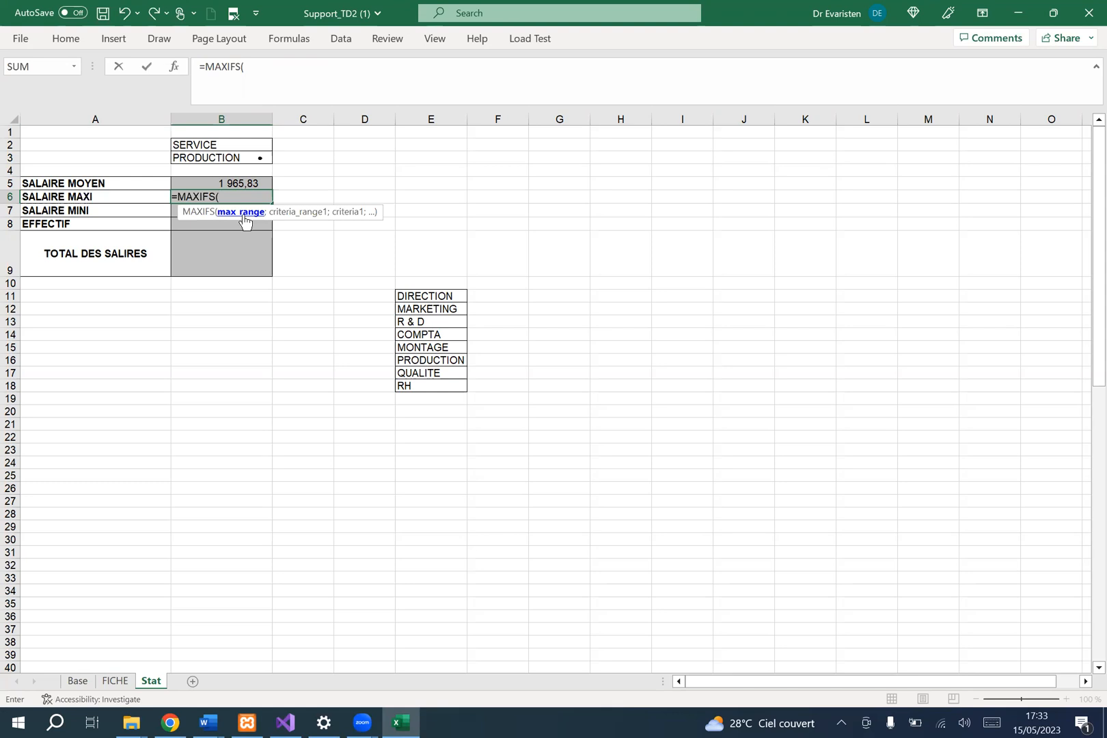
{"action": "left_click", "coordinate": [80, 682]}
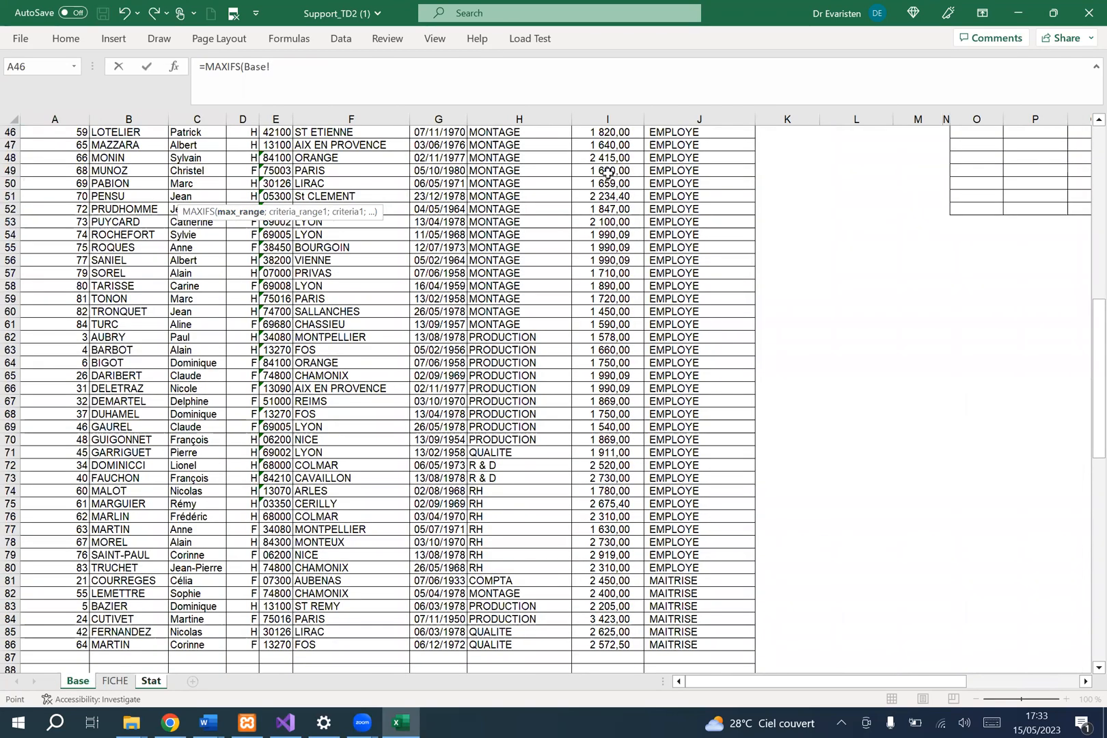
{"action": "scroll", "coordinate": [607, 294], "scroll_direction": "up", "scroll_amount": 15}
{"action": "left_click_drag", "start_coordinate": [607, 170], "coordinate": [613, 633]}
{"action": "left_click", "coordinate": [329, 69]}
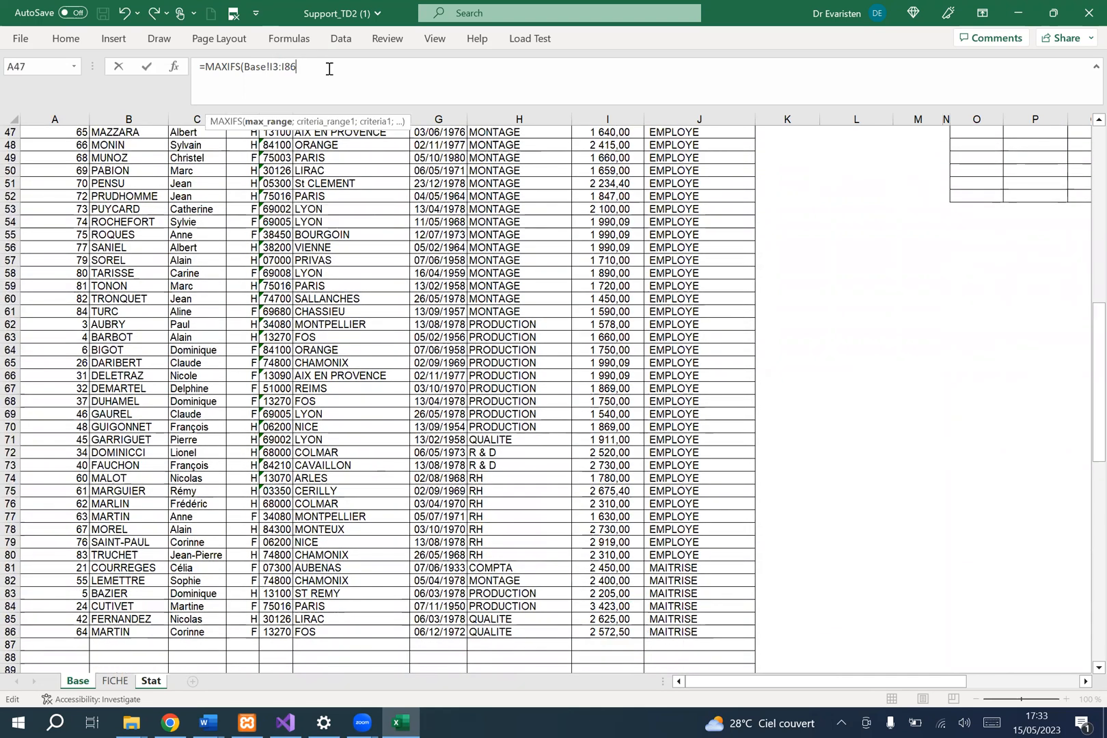
{"action": "type", "text": ";"}
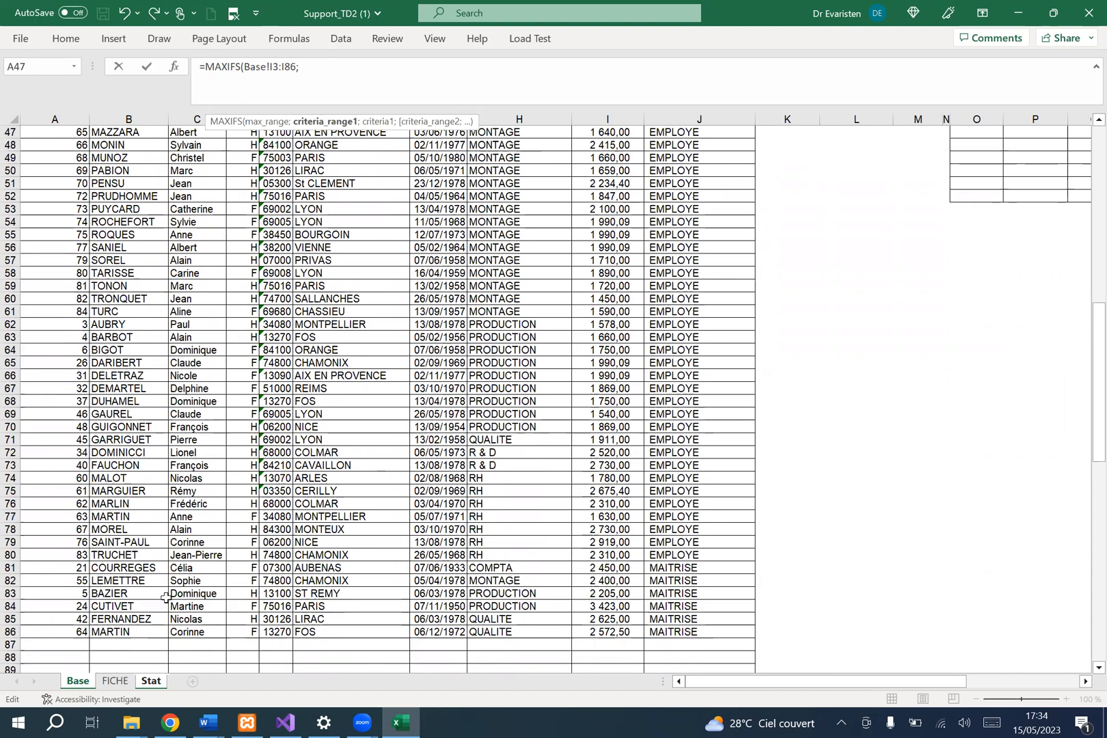
{"action": "left_click", "coordinate": [152, 680]}
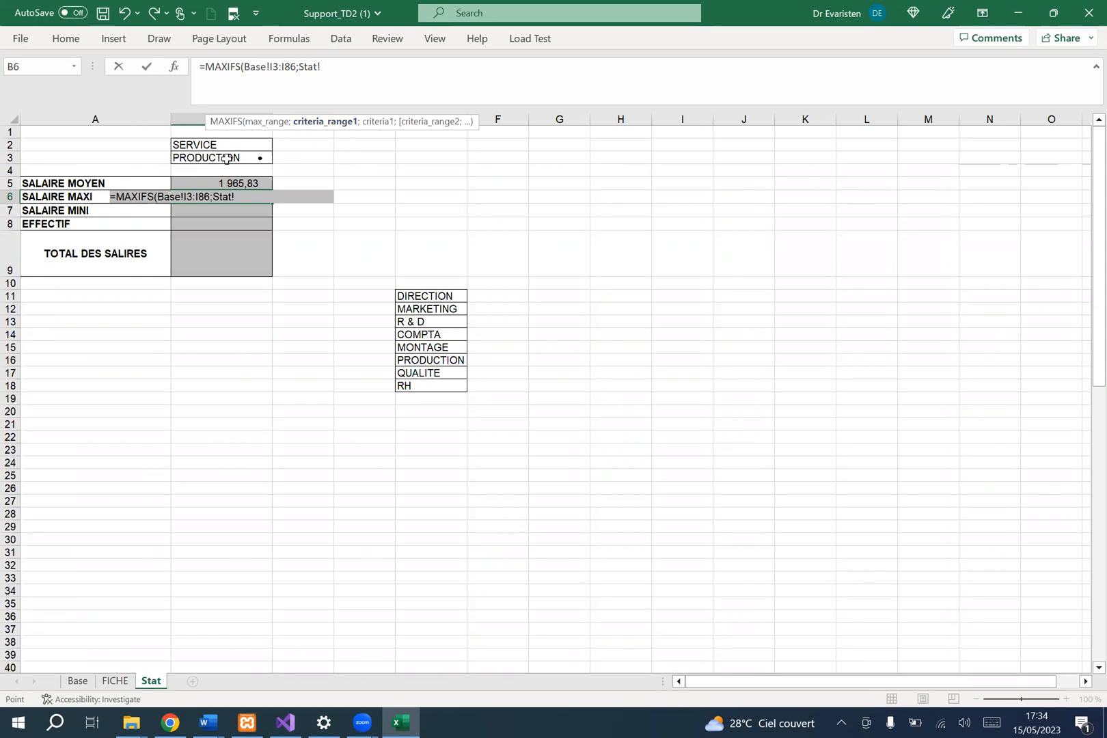
{"action": "left_click", "coordinate": [226, 159]}
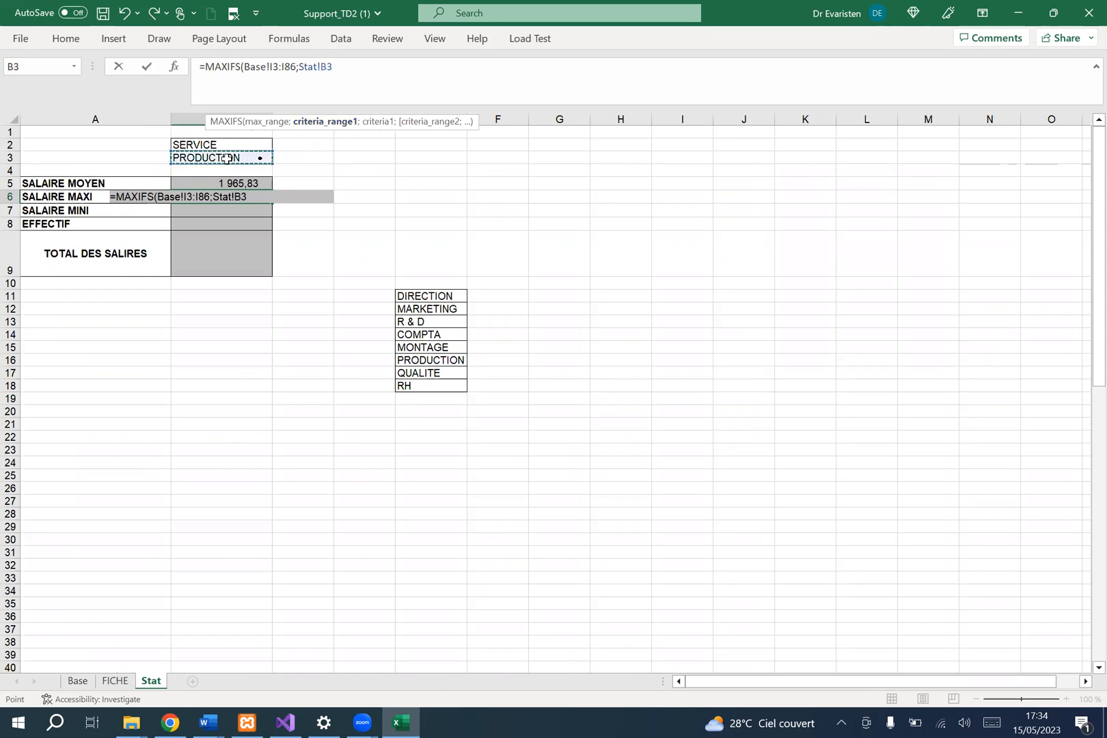
{"action": "type", "text": ";"}
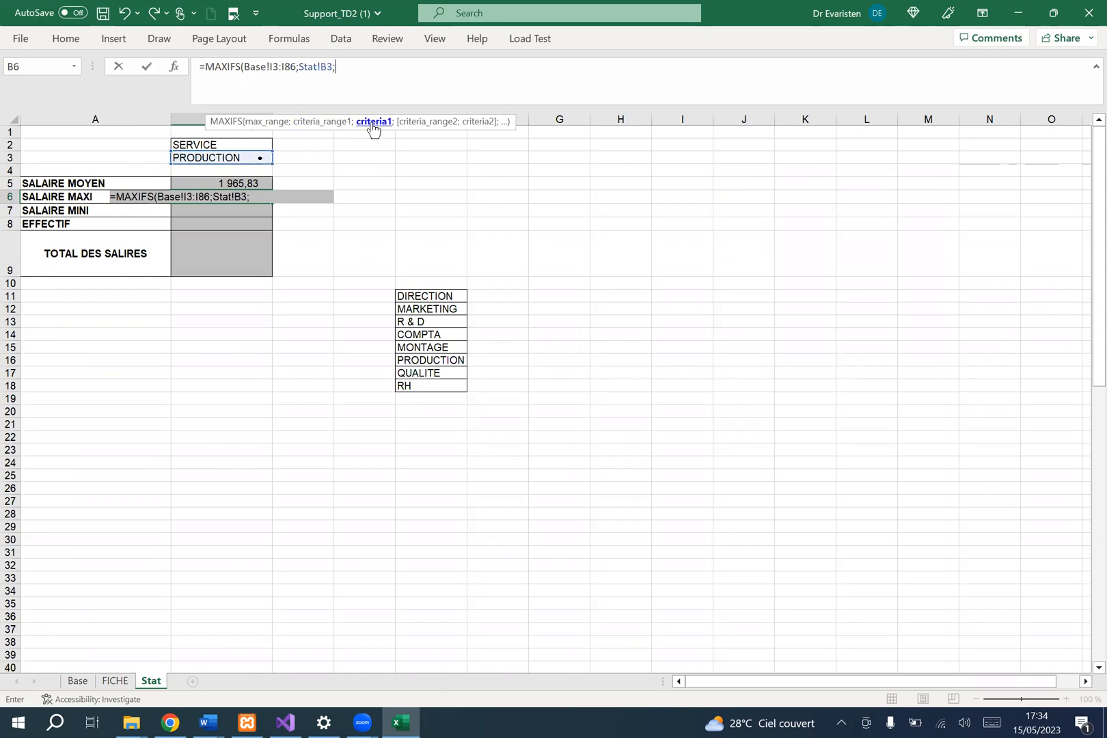
{"action": "key", "text": "BackSpace"}
{"action": "key", "text": "BackSpace"}
{"action": "key", "text": "BackSpace"}
{"action": "key", "text": "BackSpace"}
{"action": "key", "text": "BackSpace"}
{"action": "key", "text": "BackSpace"}
{"action": "key", "text": "BackSpace"}
{"action": "key", "text": "BackSpace"}
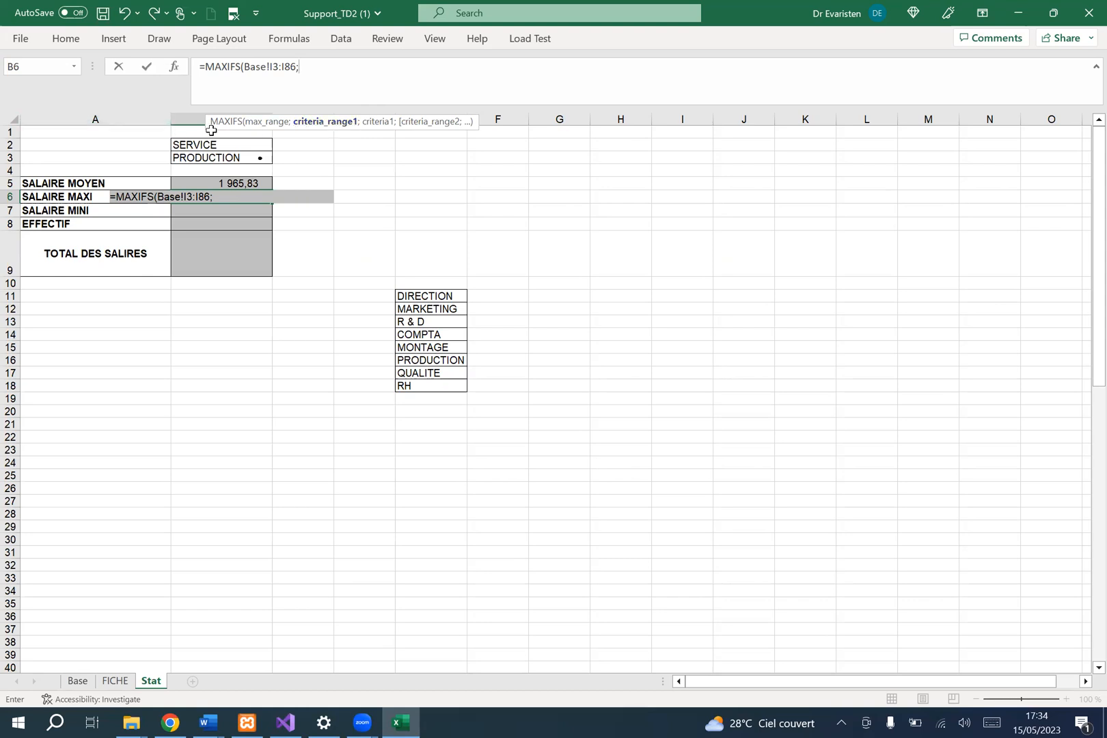
Complete the MAXIFS formula with Base!H3:H86 as the criteria range and Stat!B3 as the criterion
{"action": "left_click", "coordinate": [77, 682]}
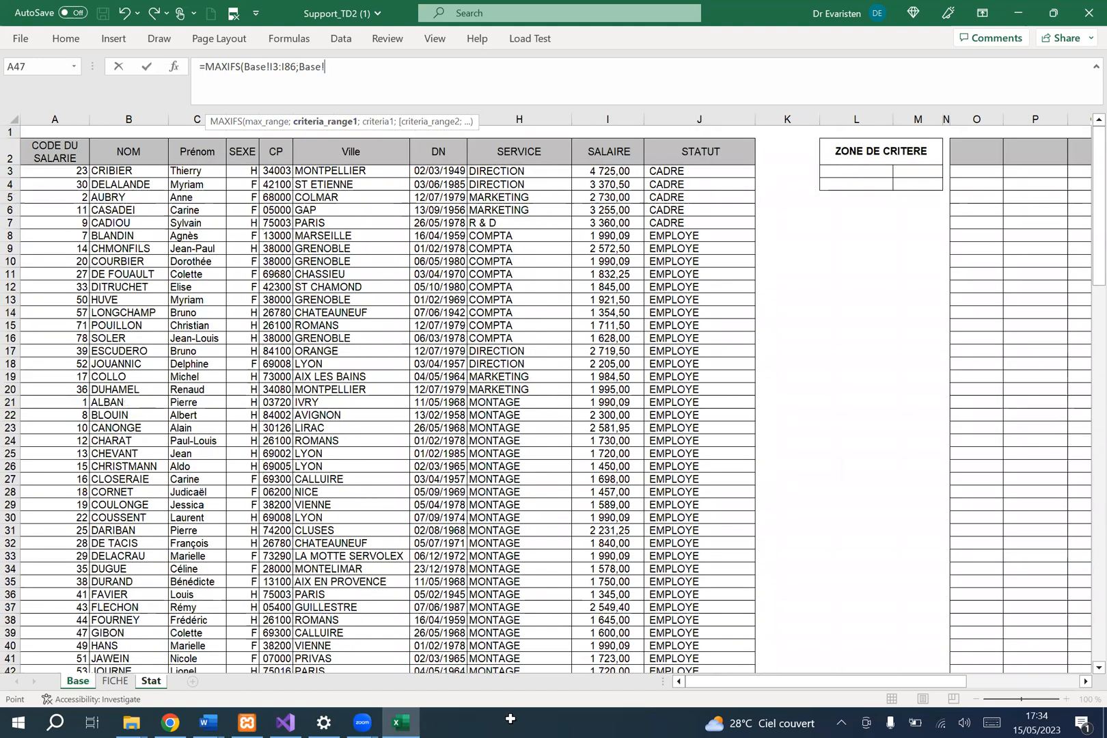
{"action": "left_click_drag", "start_coordinate": [510, 719], "coordinate": [514, 649]}
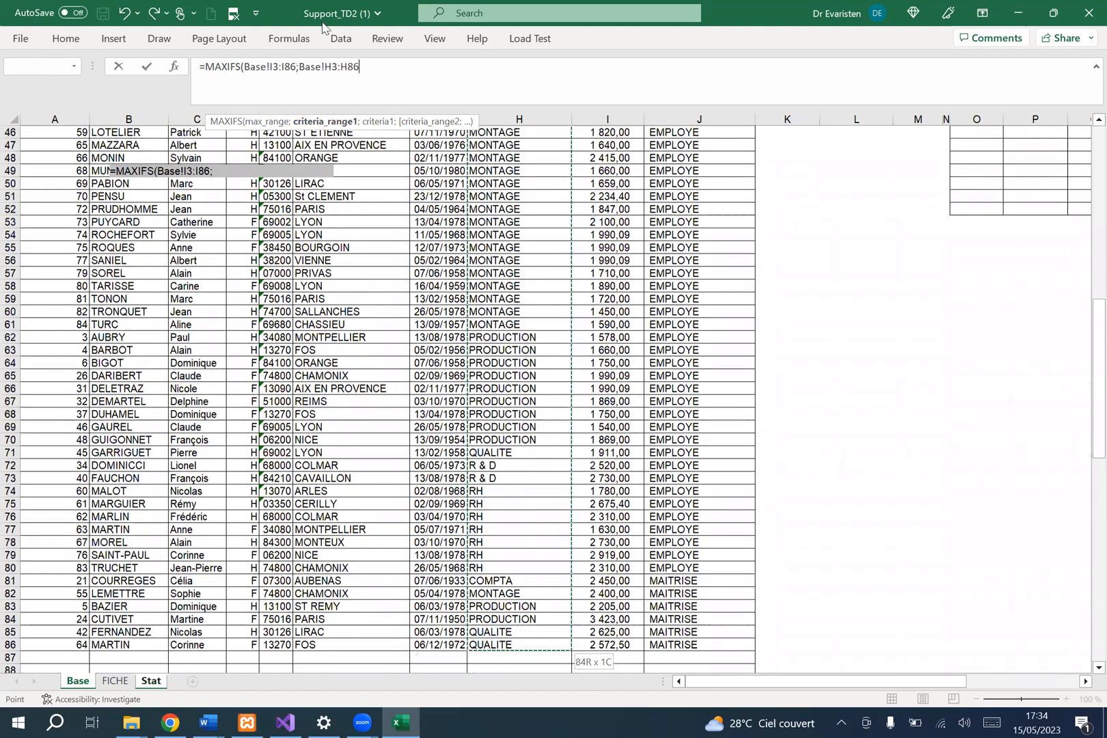
{"action": "type", "text": ";"}
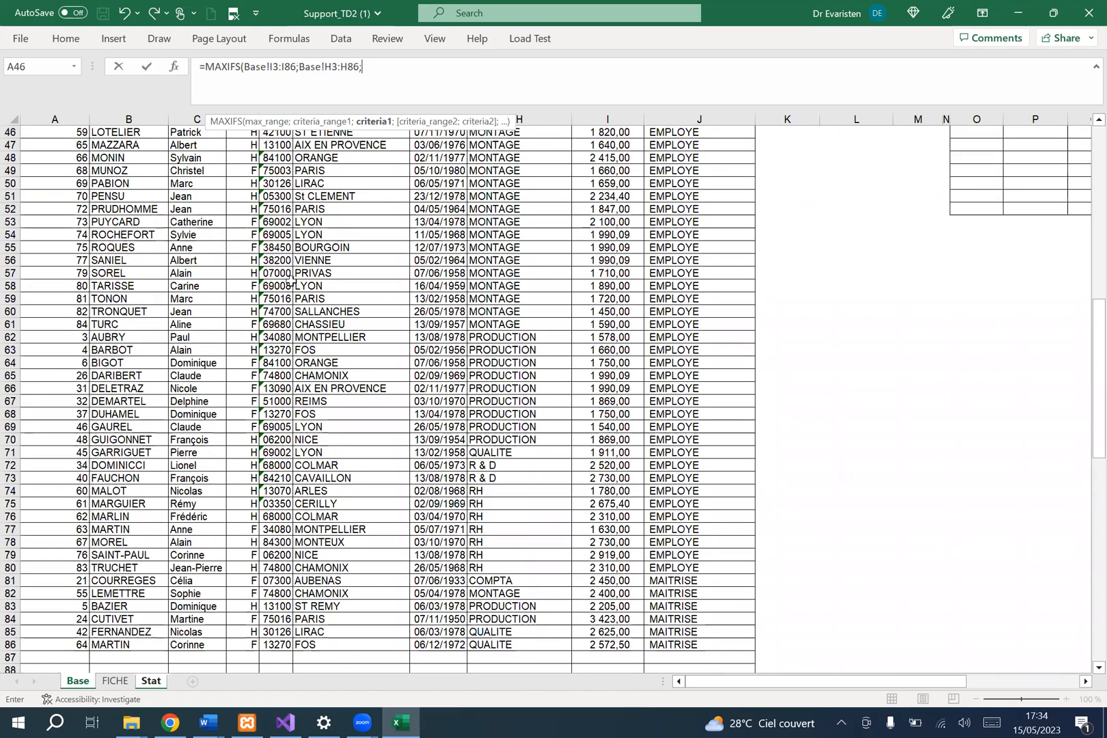
{"action": "left_click", "coordinate": [151, 680]}
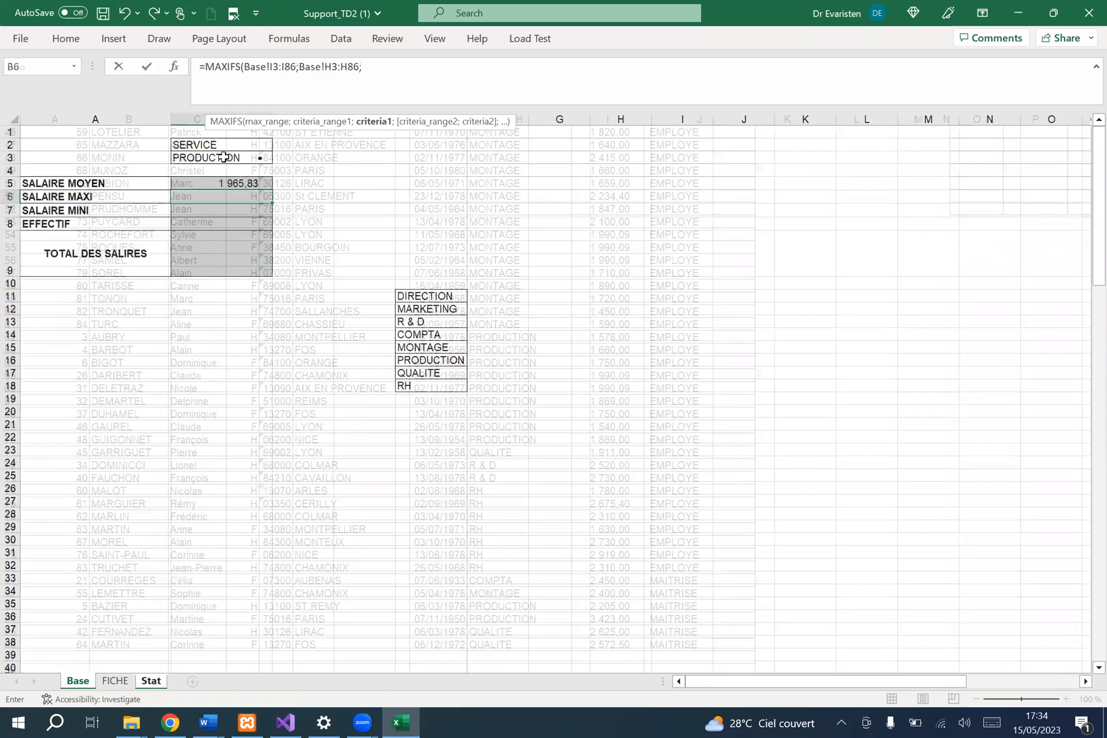
{"action": "left_click", "coordinate": [226, 157]}
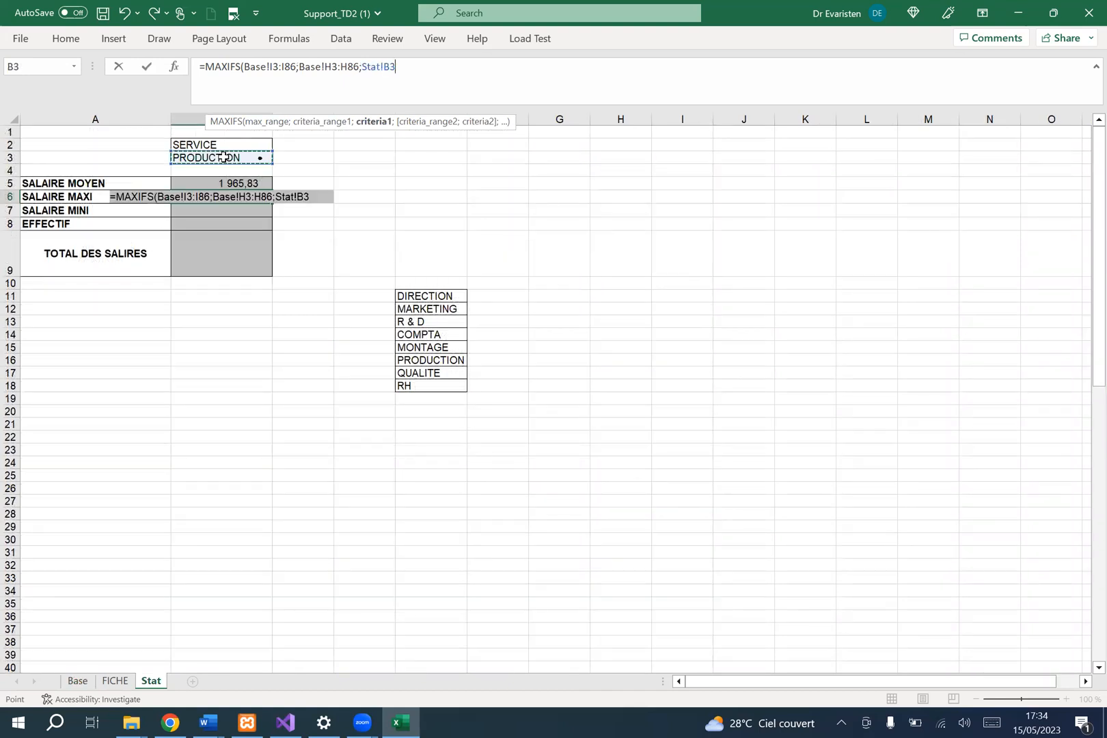
{"action": "type", "text": ")"}
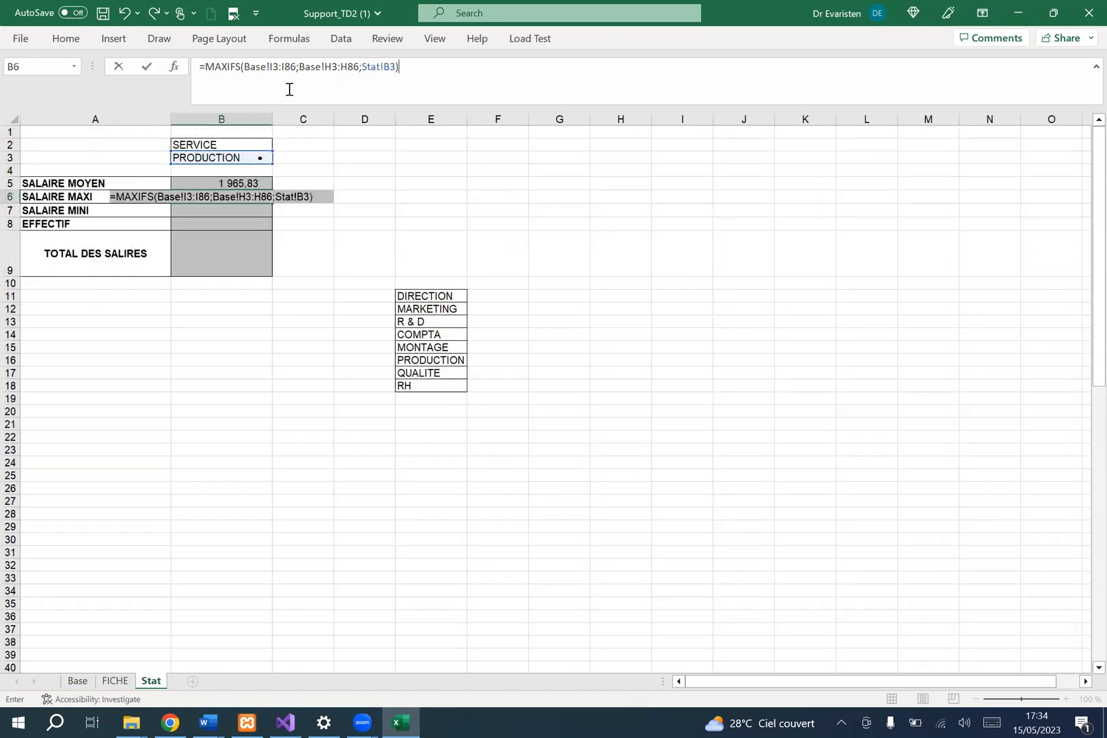
Review the MAXIFS formula's arguments one by one, enter the formula and select B6
{"action": "left_click_drag", "start_coordinate": [297, 67], "coordinate": [254, 66]}
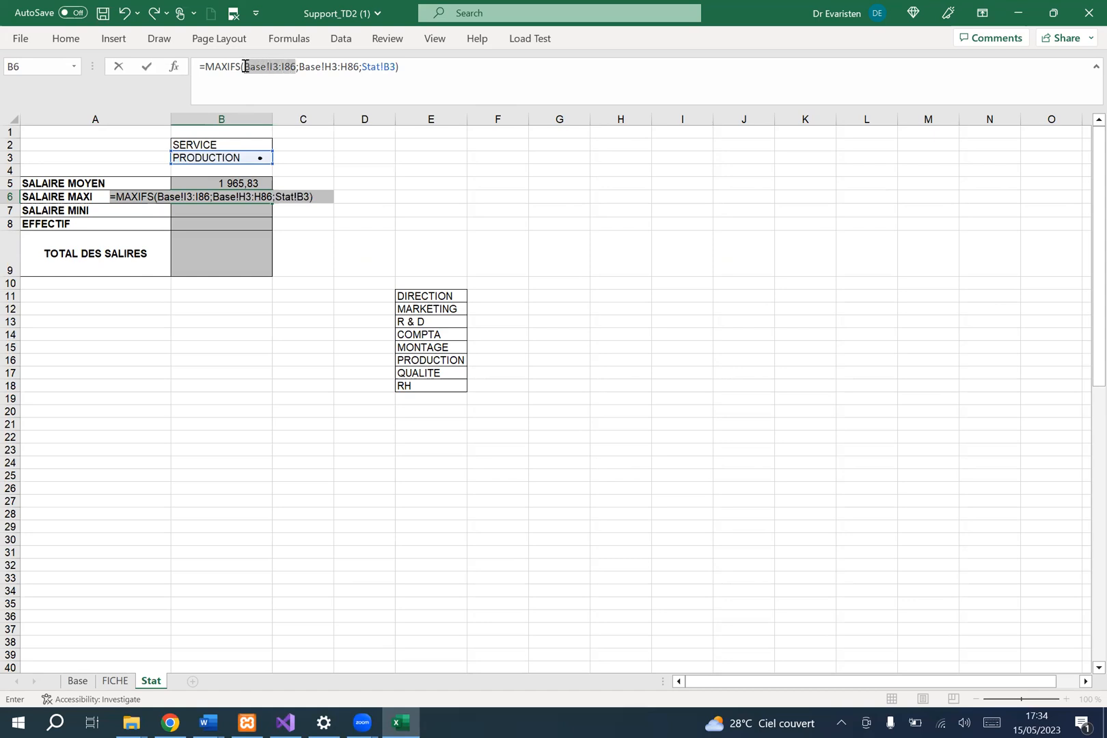
{"action": "left_click", "coordinate": [301, 66]}
{"action": "left_click_drag", "start_coordinate": [300, 66], "coordinate": [359, 66]}
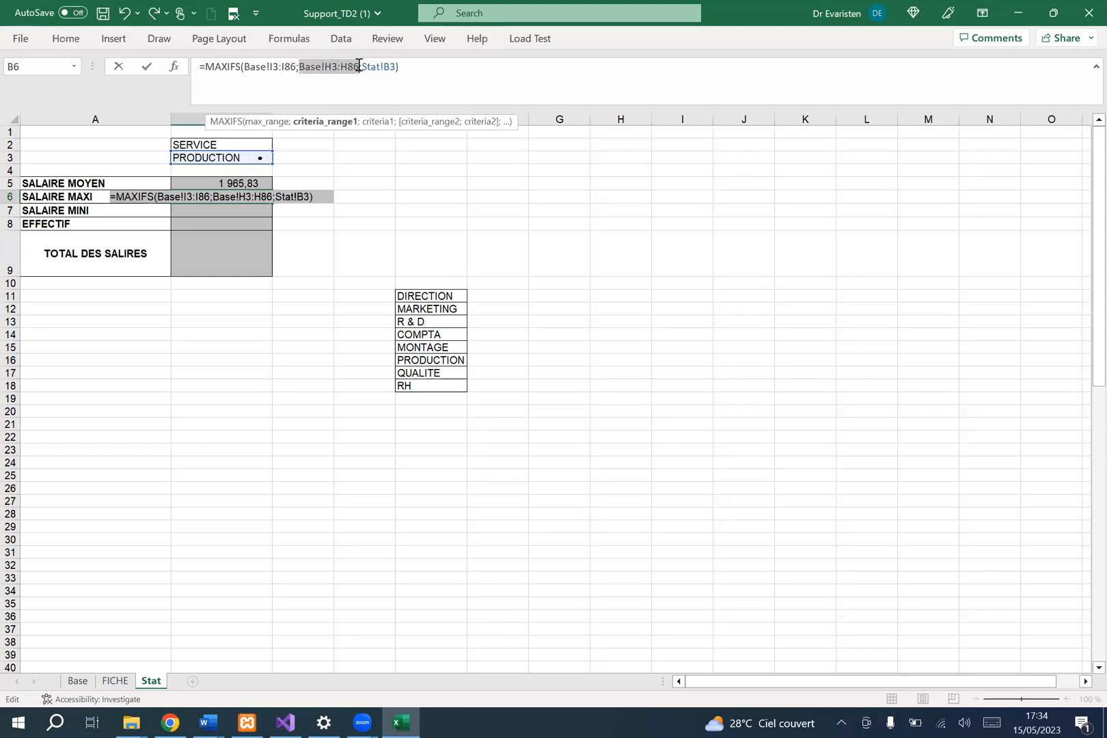
{"action": "left_click", "coordinate": [364, 67]}
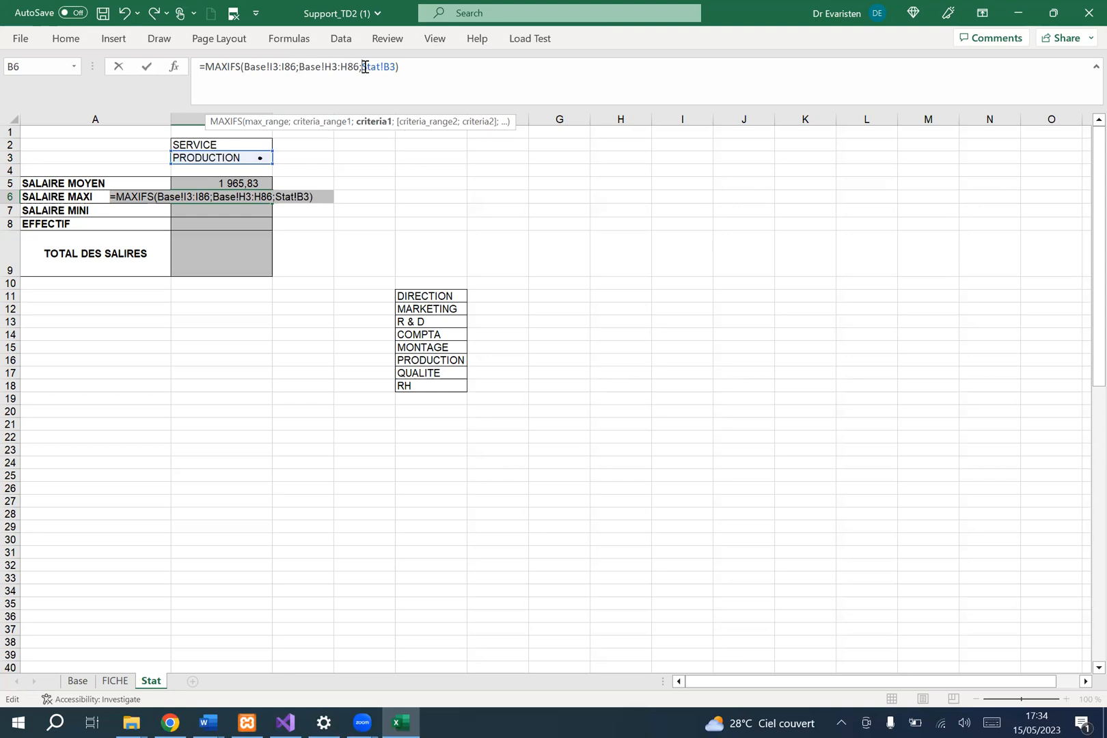
{"action": "key", "text": "Return"}
{"action": "left_click", "coordinate": [236, 196]}
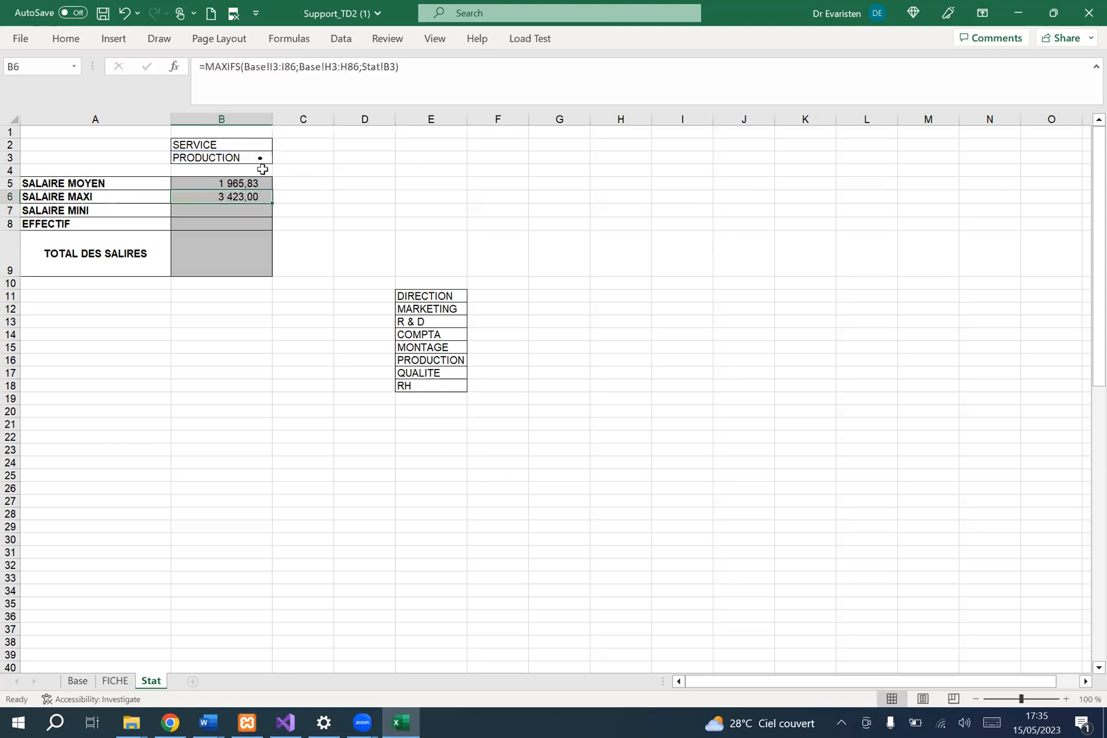
Copy the text of the MAXIFS formula from B6 and paste it into the SALAIRE MINI cell B7
{"action": "left_click_drag", "start_coordinate": [408, 67], "coordinate": [183, 65]}
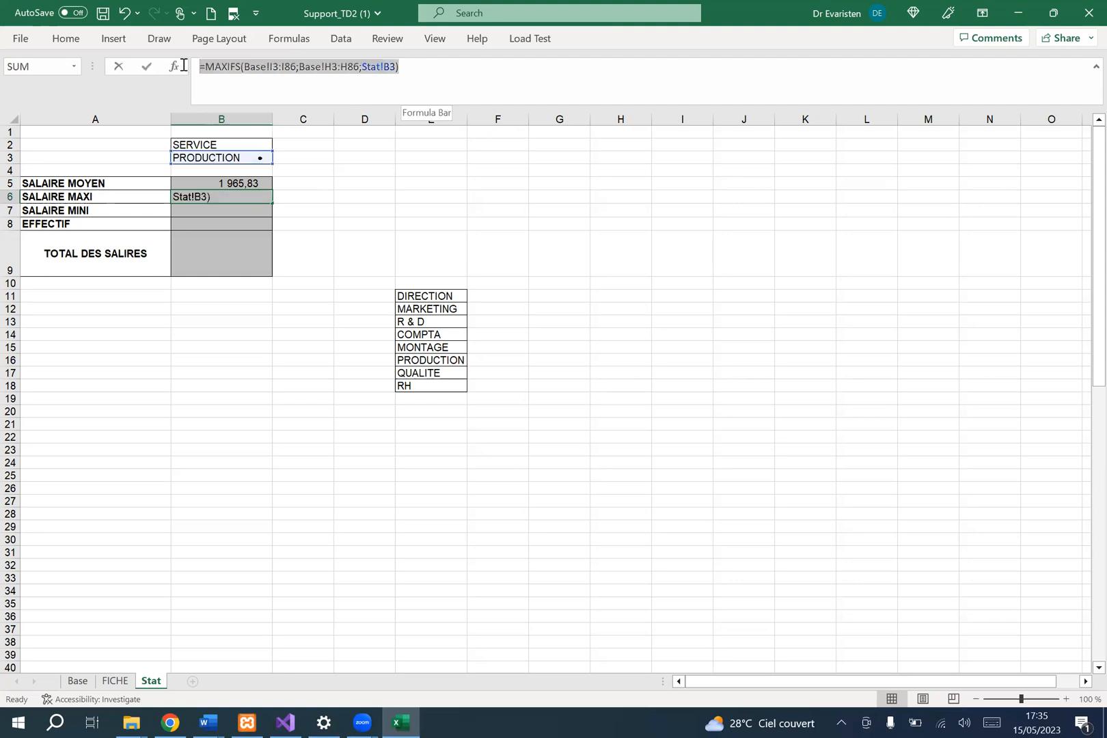
{"action": "key", "text": "Return"}
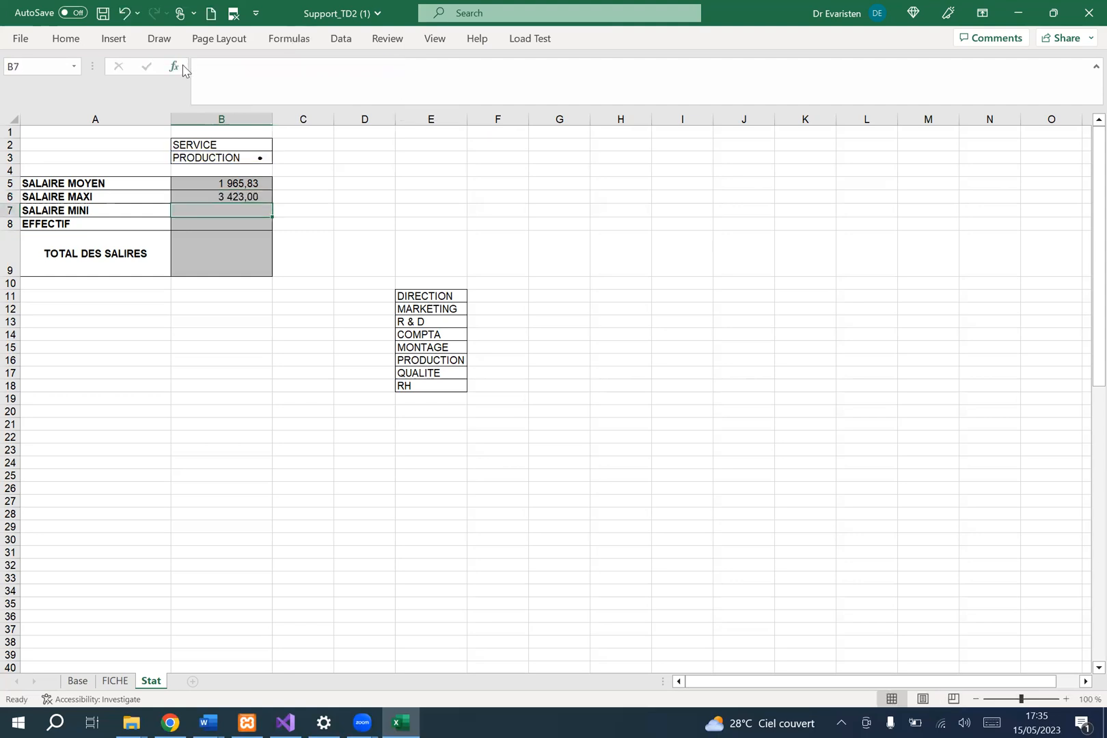
{"action": "key", "text": "ctrl+v"}
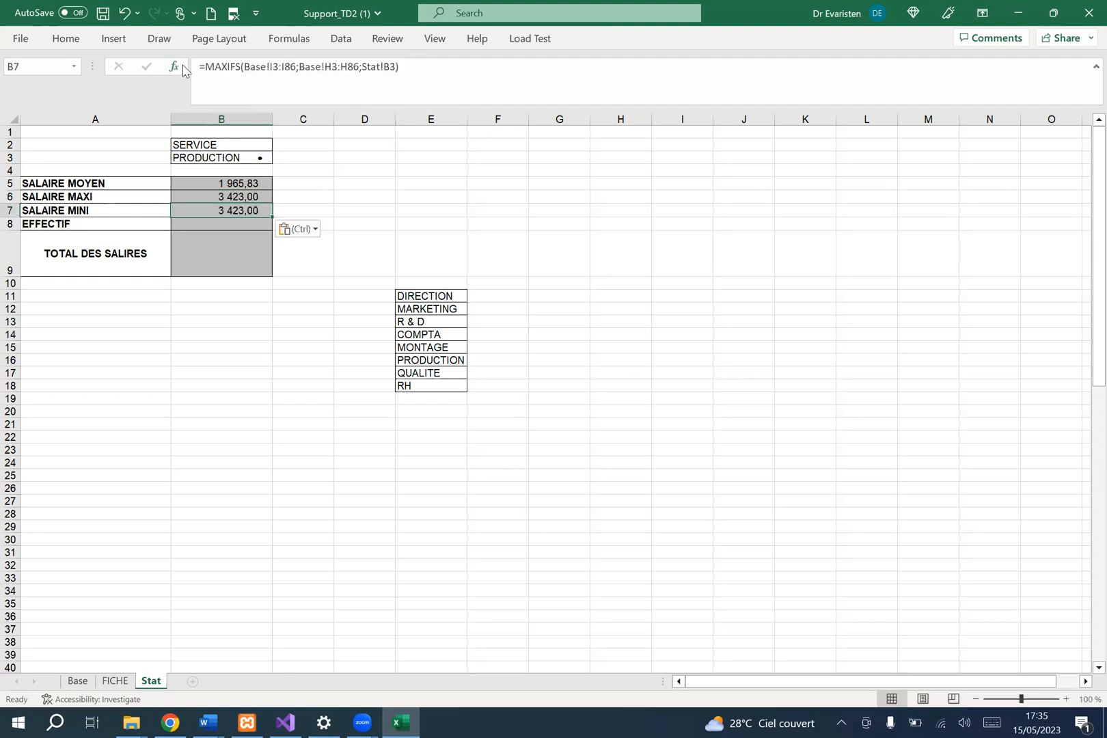
Change the function name in the B7 formula to MINIFS and select the service cell B3
{"action": "left_click", "coordinate": [228, 66]}
{"action": "key", "text": "BackSpace"}
{"action": "key", "text": "BackSpace"}
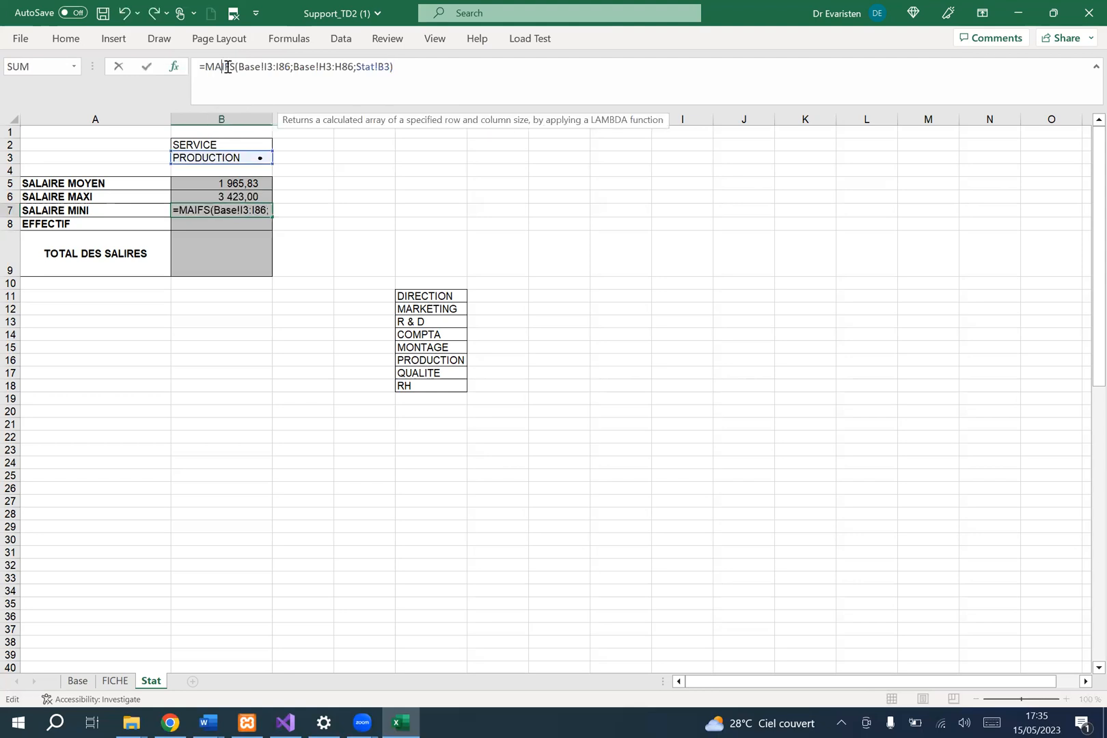
{"action": "left_click", "coordinate": [228, 66]}
{"action": "type", "text": "NI"}
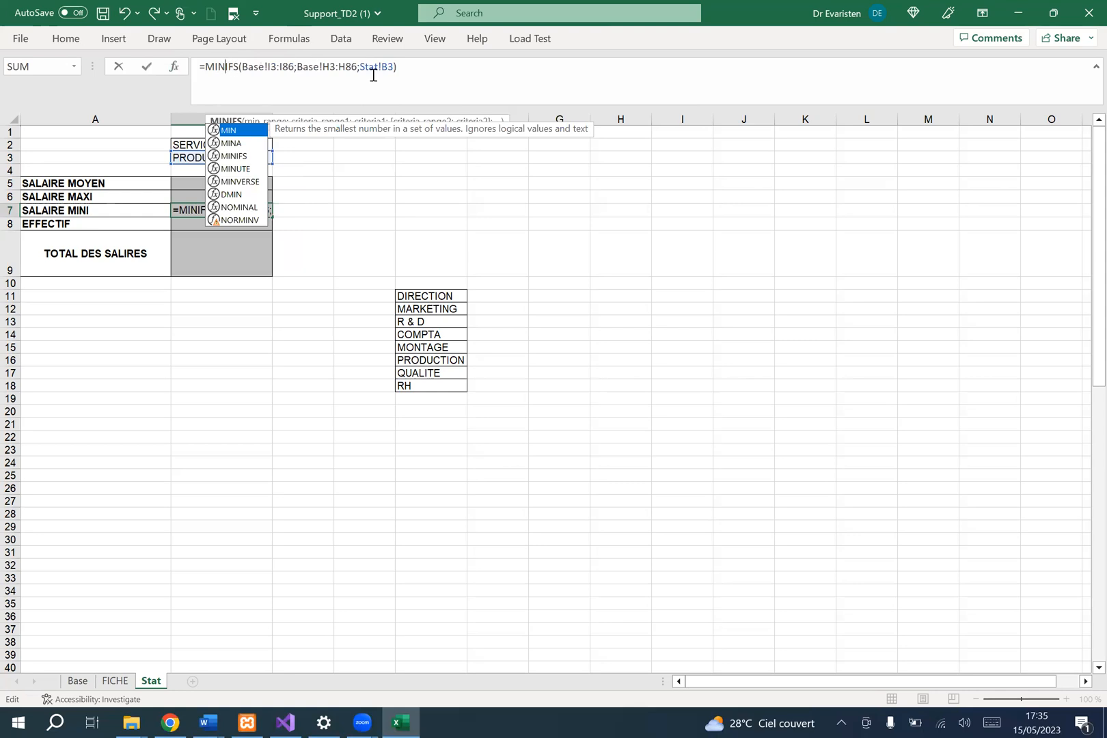
{"action": "left_click", "coordinate": [416, 65]}
{"action": "key", "text": "Return"}
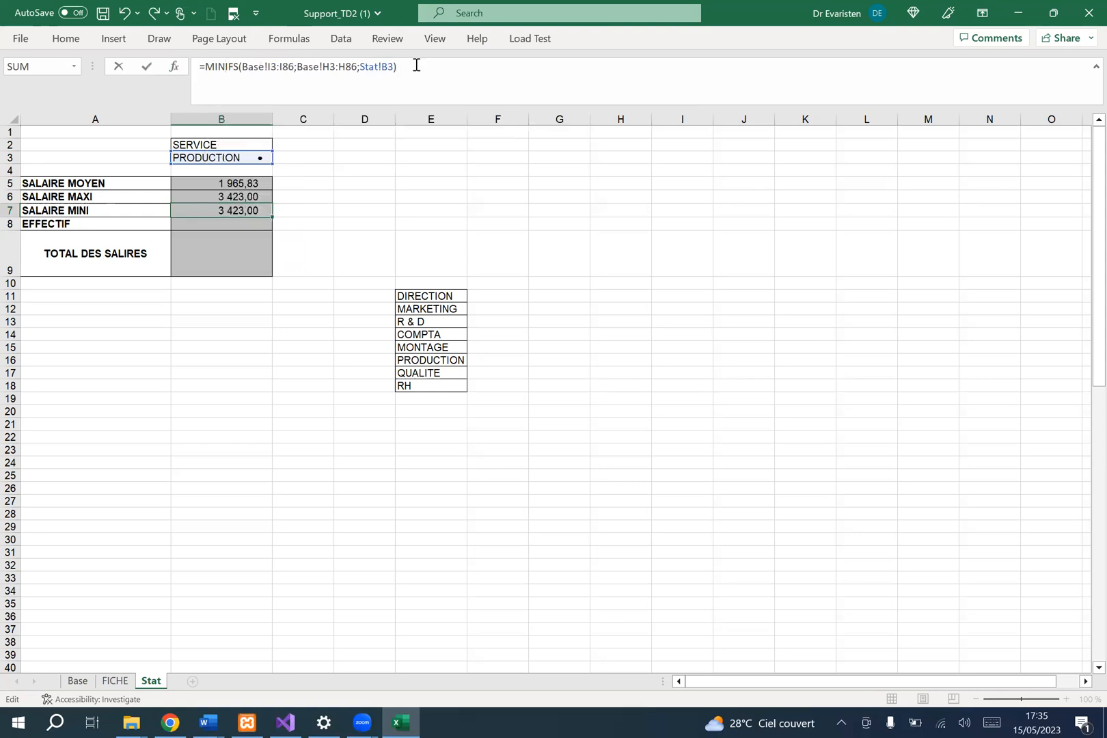
{"action": "left_click", "coordinate": [242, 160]}
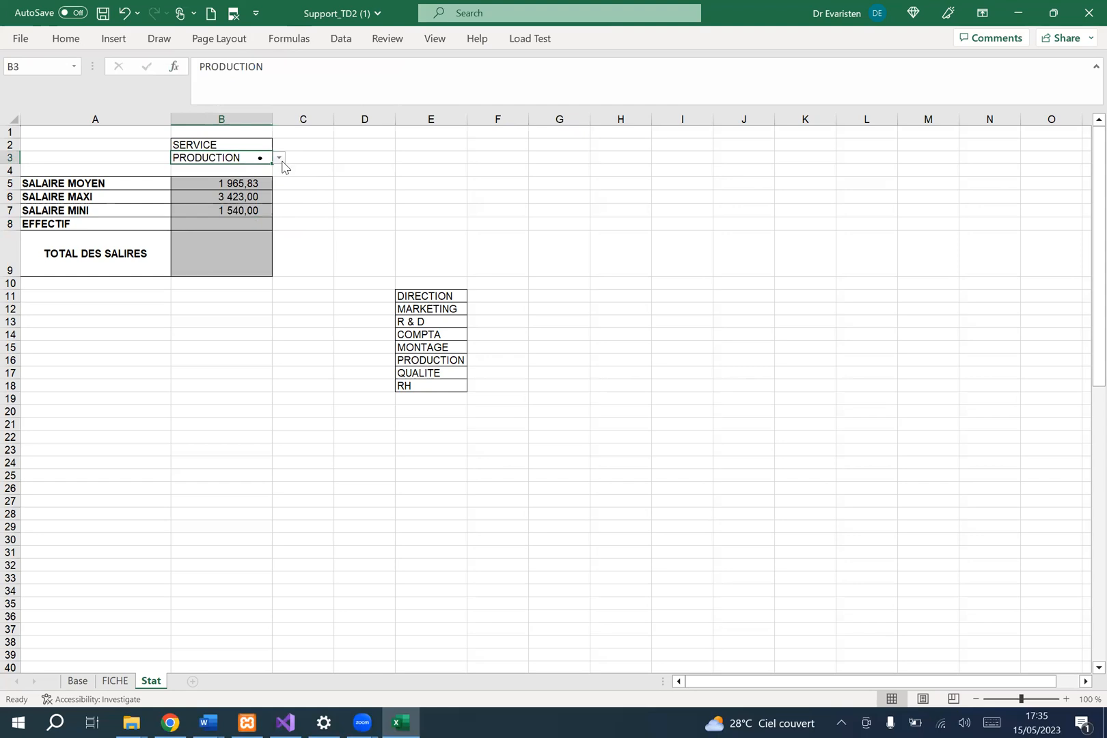
Check the average, maximum and minimum salary formulas by switching the service to COMPTA and back to PRODUCTION
{"action": "left_click", "coordinate": [278, 158]}
{"action": "left_click", "coordinate": [217, 201]}
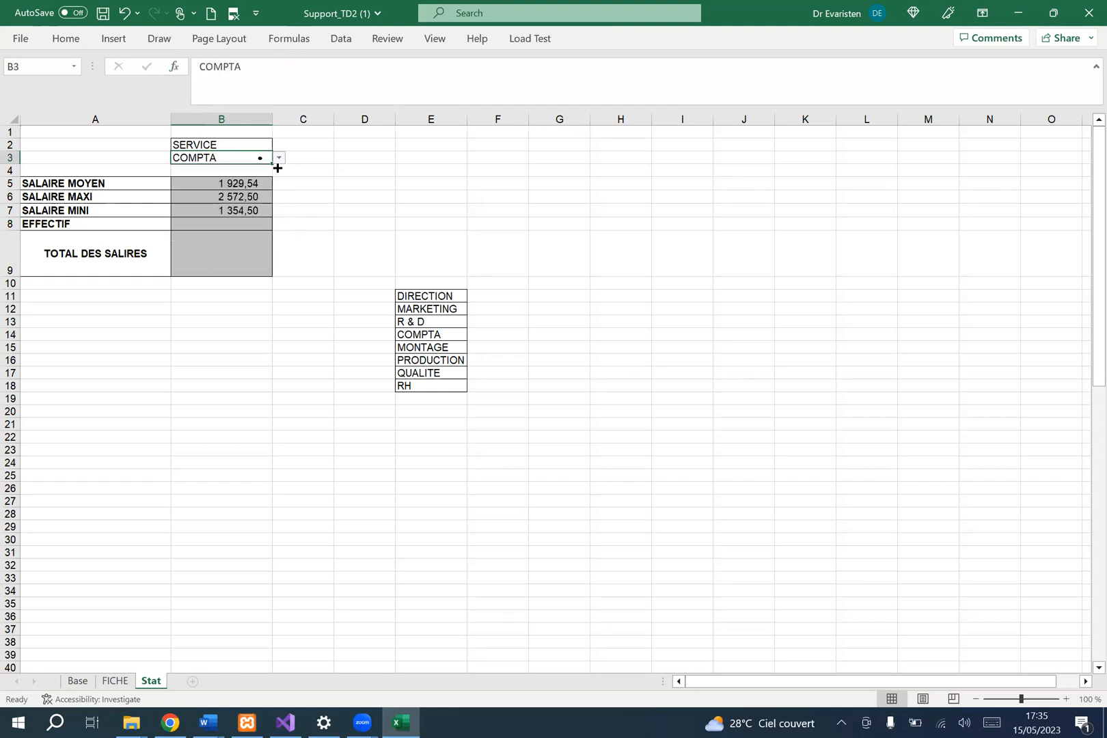
{"action": "left_click", "coordinate": [279, 158]}
{"action": "left_click", "coordinate": [226, 221]}
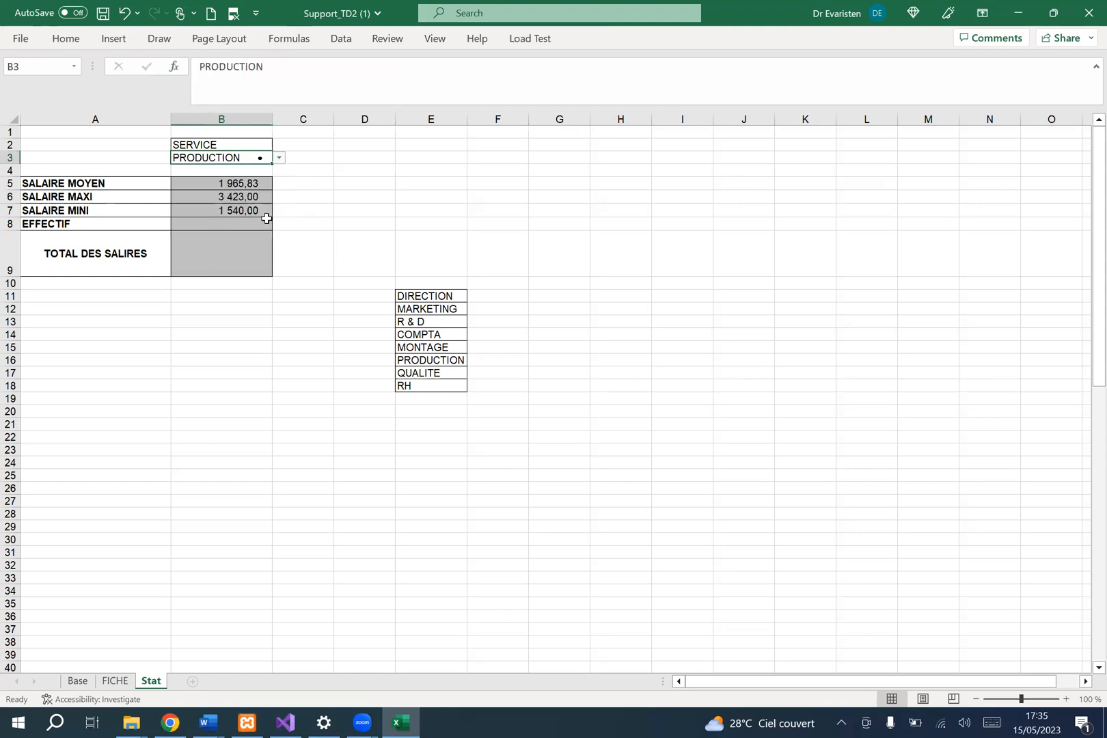
{"action": "left_click", "coordinate": [238, 223]}
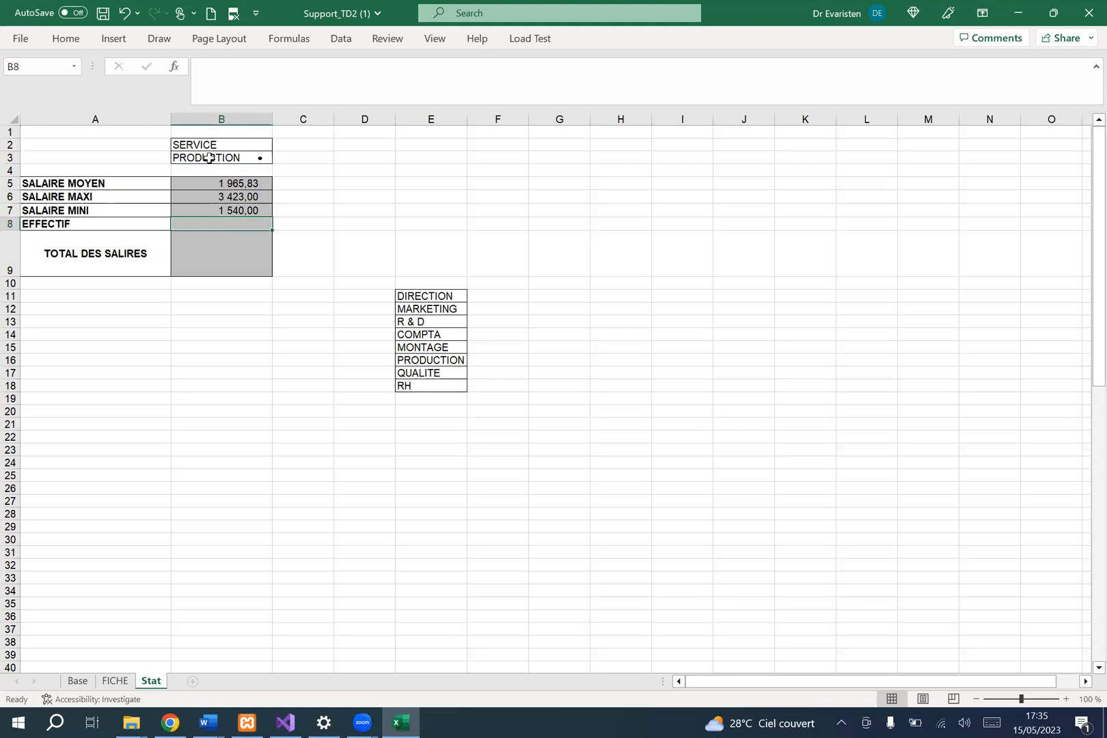
{"action": "left_click", "coordinate": [210, 158]}
{"action": "left_click", "coordinate": [39, 228]}
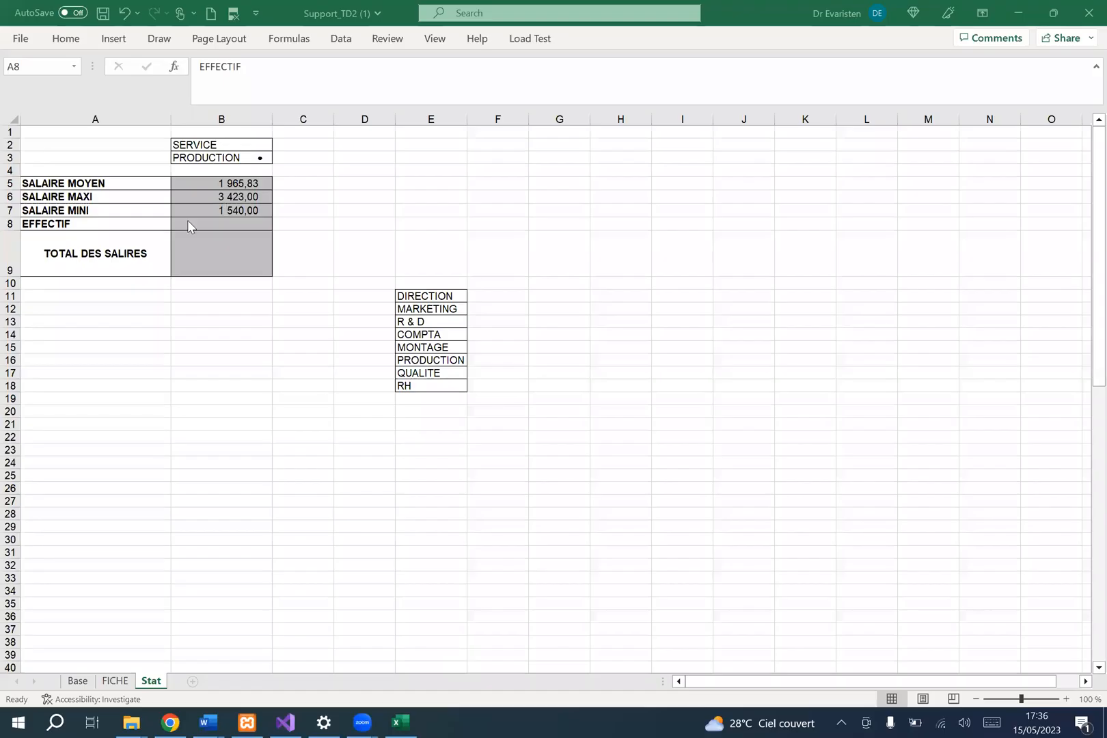
{"action": "left_click", "coordinate": [195, 224]}
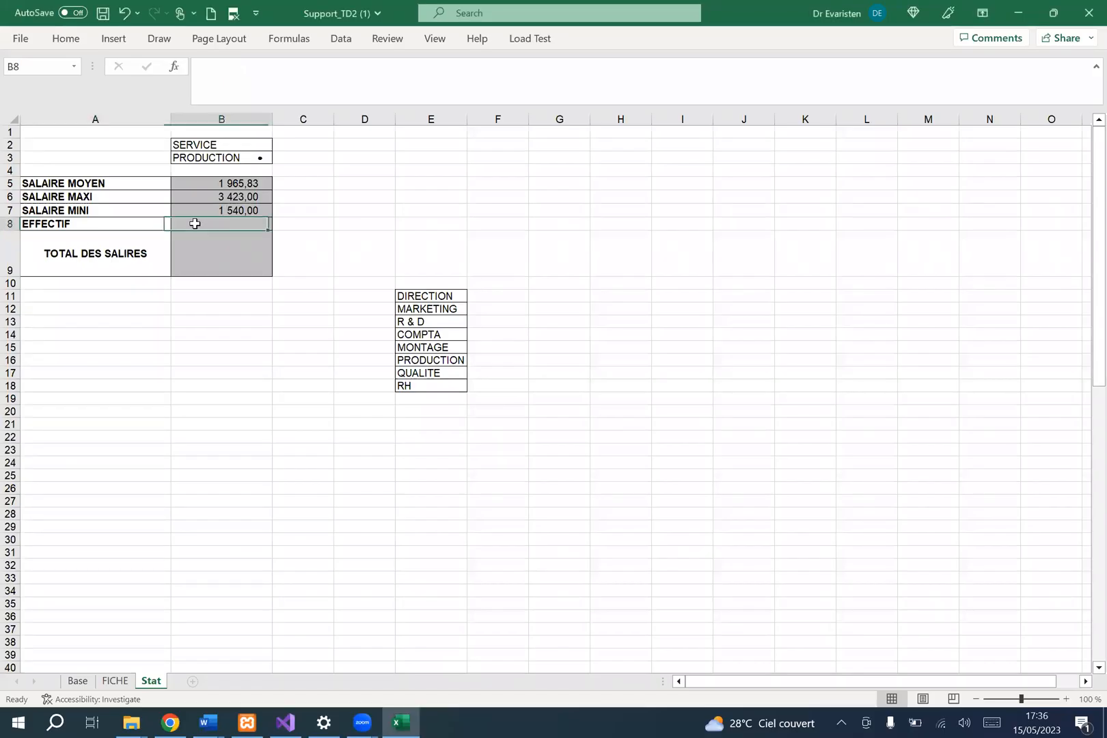
{"action": "left_click", "coordinate": [199, 158]}
{"action": "left_click", "coordinate": [198, 144]}
{"action": "key", "text": "Down"}
{"action": "left_click", "coordinate": [199, 145]}
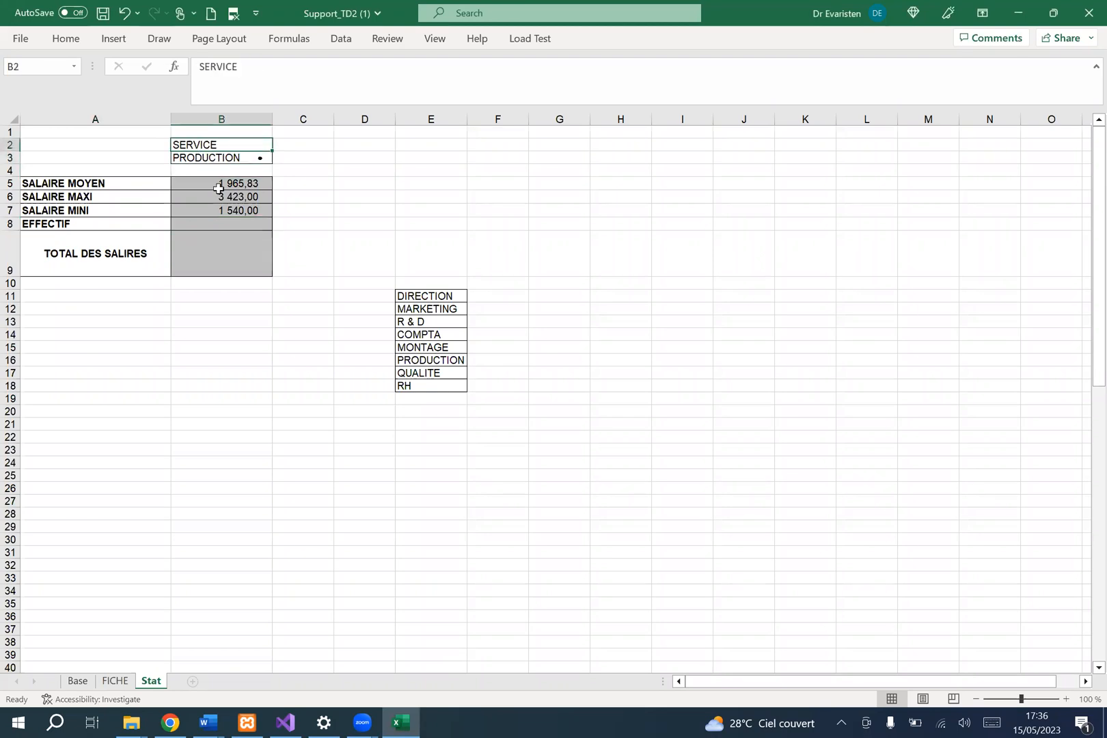
Start a COUNTIF formula in the EFFECTIF cell B8
{"action": "left_click", "coordinate": [216, 225]}
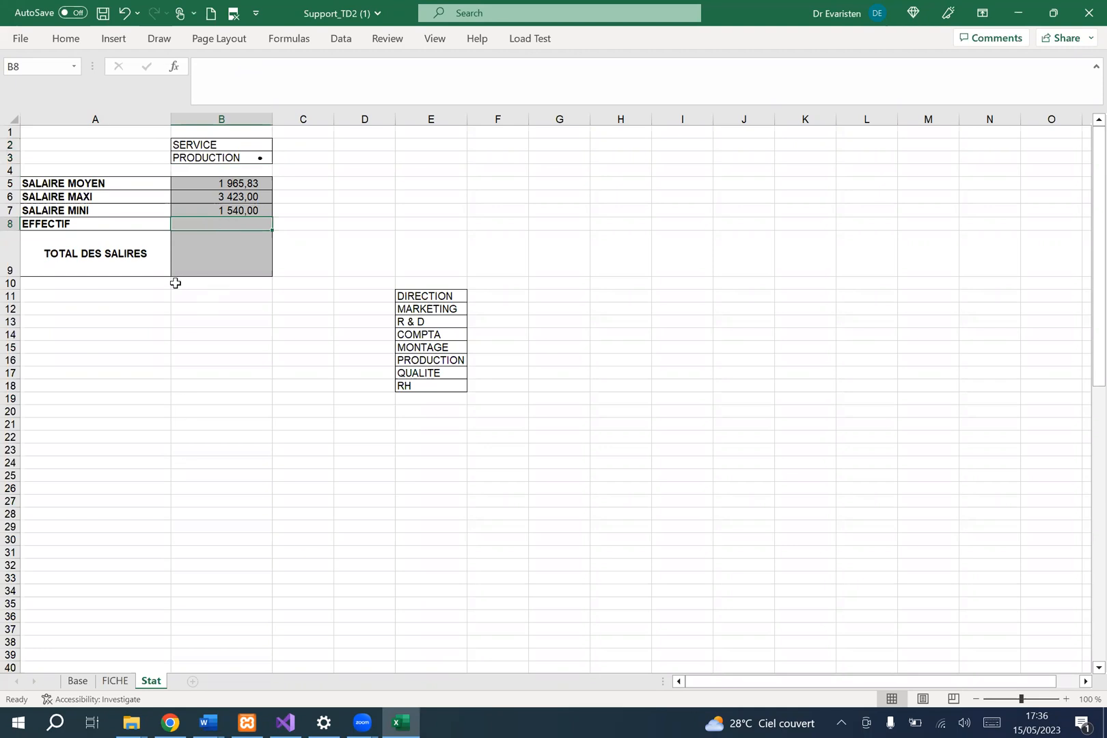
{"action": "type", "text": "+"}
{"action": "key", "text": "BackSpace"}
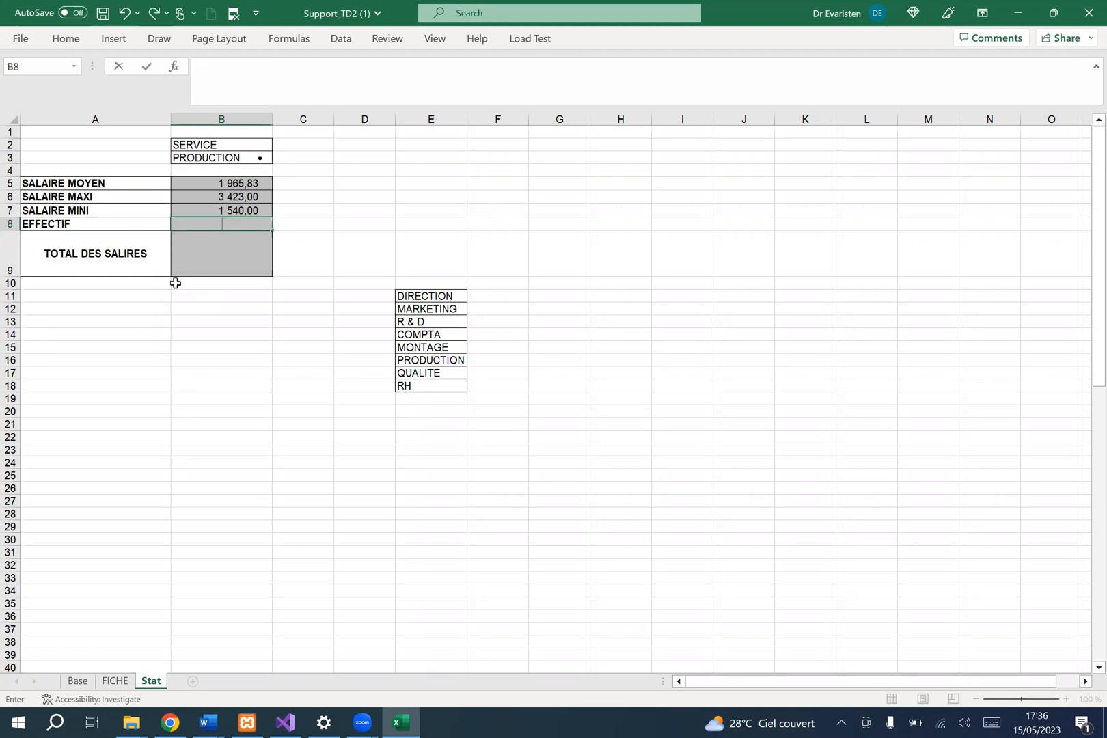
{"action": "type", "text": "coun"}
{"action": "key", "text": "BackSpace"}
{"action": "key", "text": "BackSpace"}
{"action": "key", "text": "BackSpace"}
{"action": "key", "text": "BackSpace"}
{"action": "type", "text": "=cou"}
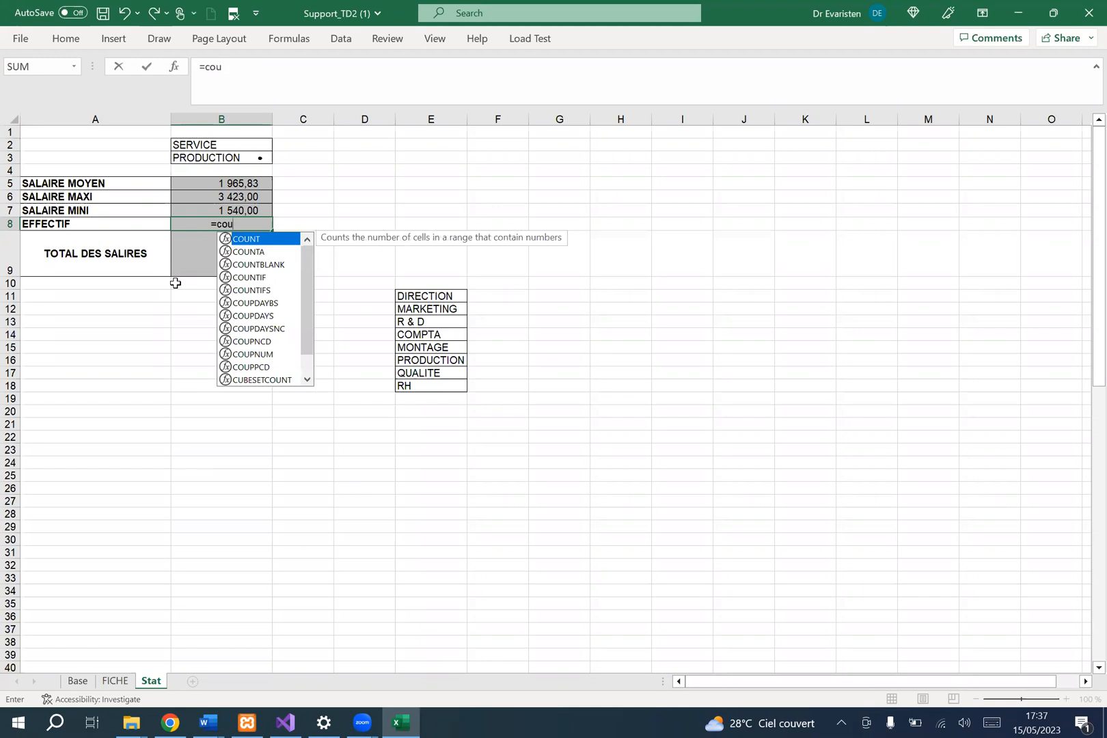
{"action": "double_click", "coordinate": [264, 277]}
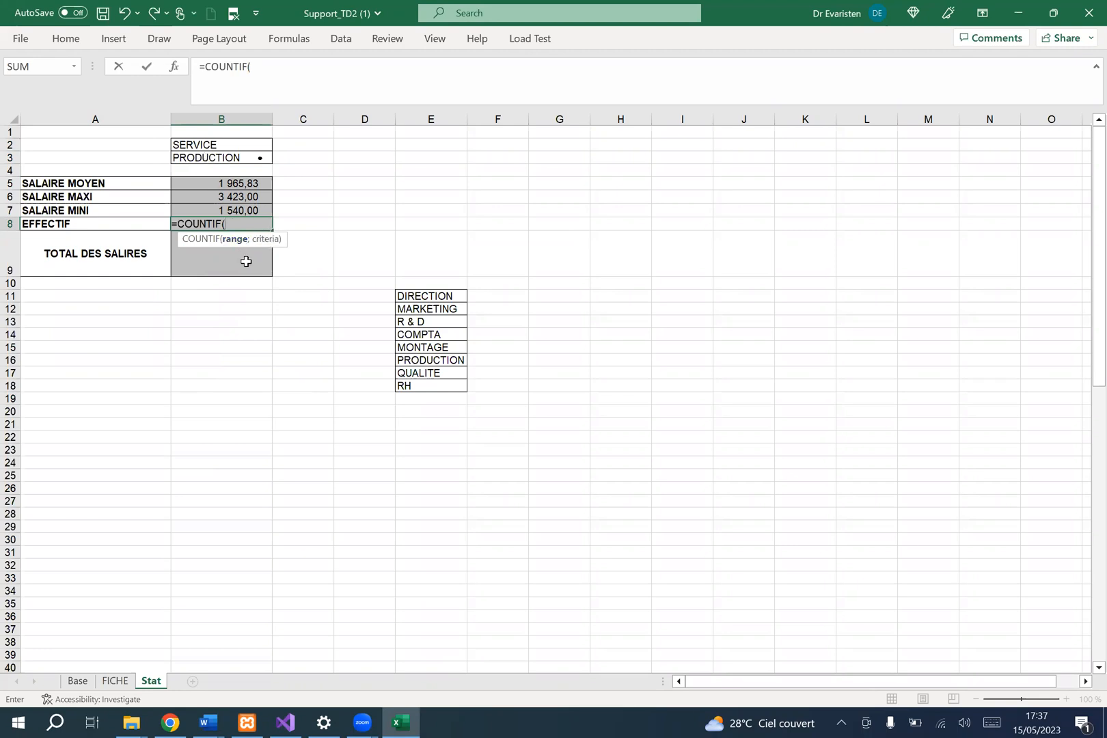
Set Base!H3:H86, the service column, as the range of the COUNTIF formula
{"action": "left_click", "coordinate": [78, 682]}
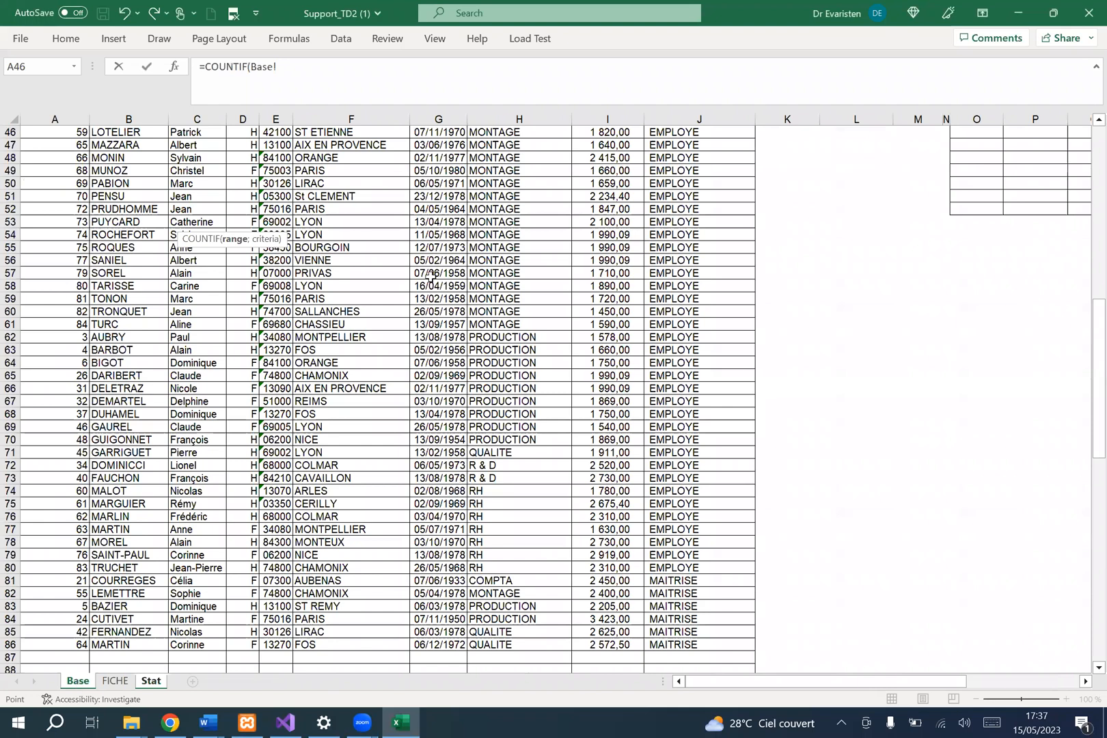
{"action": "scroll", "coordinate": [431, 278], "scroll_direction": "up", "scroll_amount": 15}
{"action": "left_click_drag", "start_coordinate": [491, 173], "coordinate": [508, 607]}
{"action": "left_click_drag", "start_coordinate": [503, 717], "coordinate": [509, 674]}
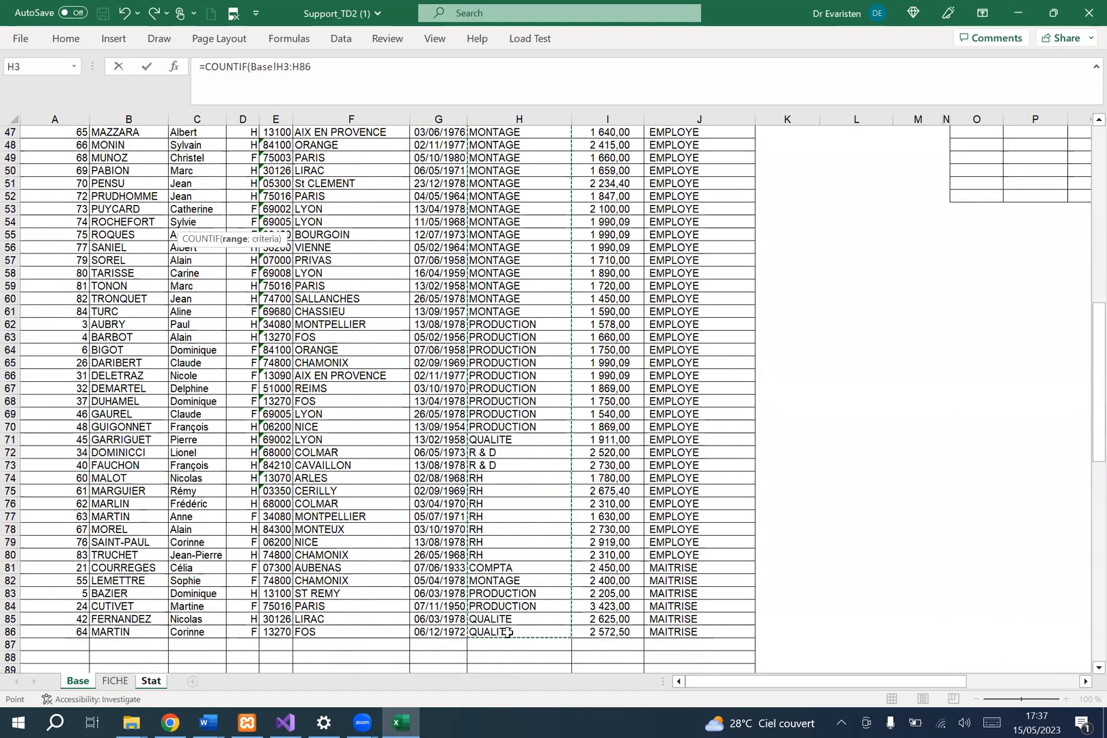
{"action": "left_click", "coordinate": [337, 63]}
{"action": "type", "text": ";"}
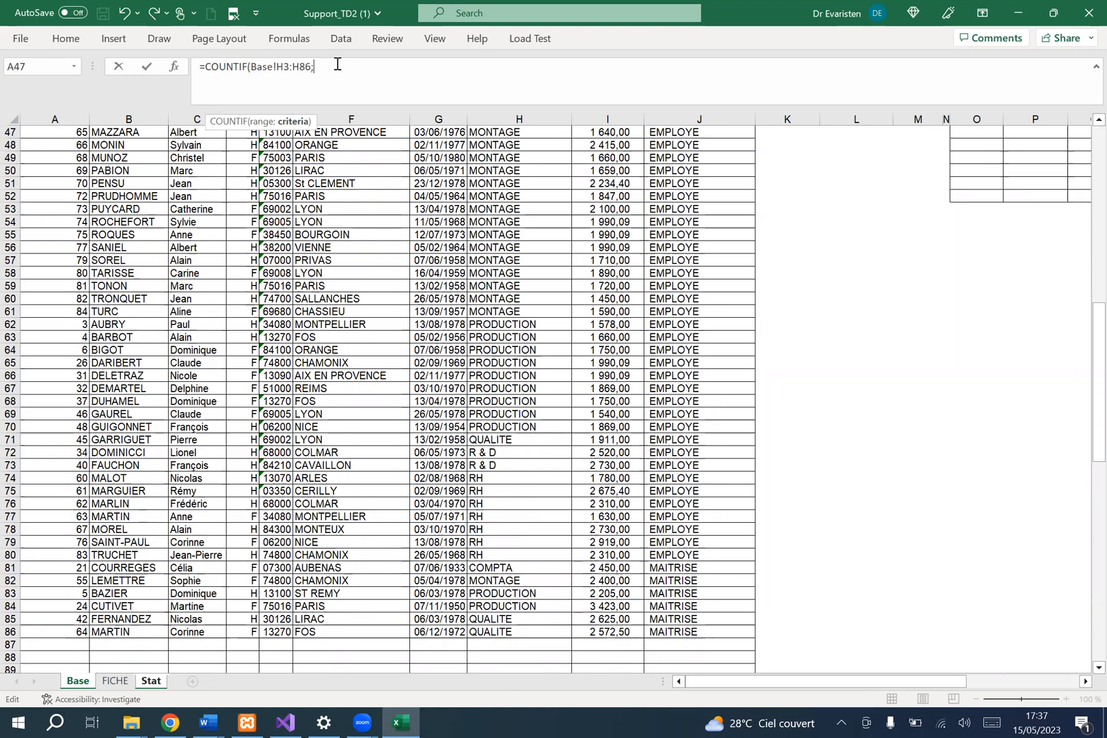
Complete the COUNTIF formula with Stat!B3 as the criterion and enter it
{"action": "left_click", "coordinate": [151, 682]}
{"action": "left_click", "coordinate": [229, 157]}
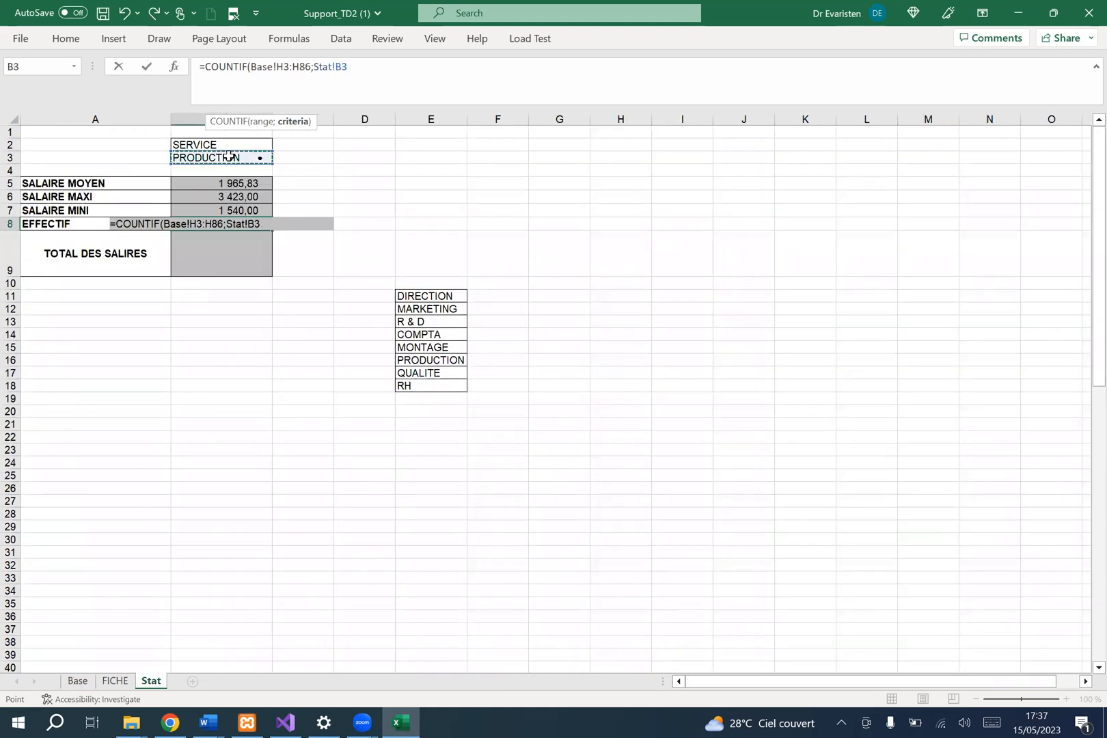
{"action": "key", "text": "Return"}
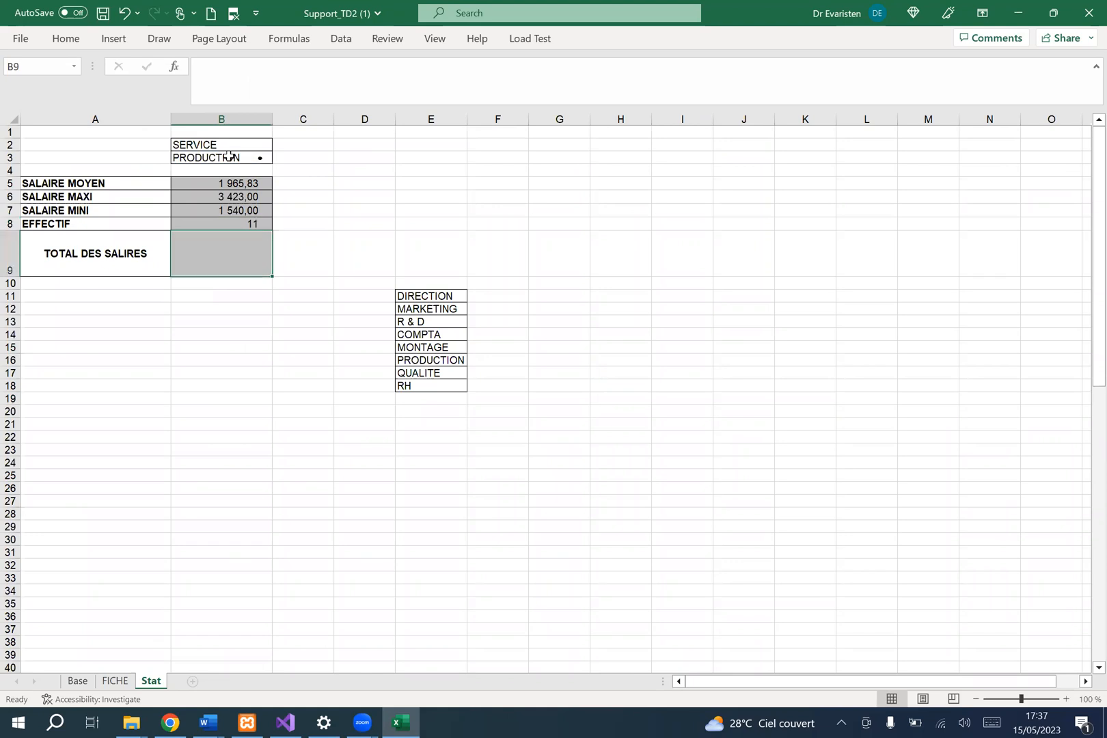
Test the EFFECTIF formula by switching the service in B3 to MARKETING and then to MONTAGE
{"action": "left_click", "coordinate": [223, 220]}
{"action": "left_click", "coordinate": [210, 157]}
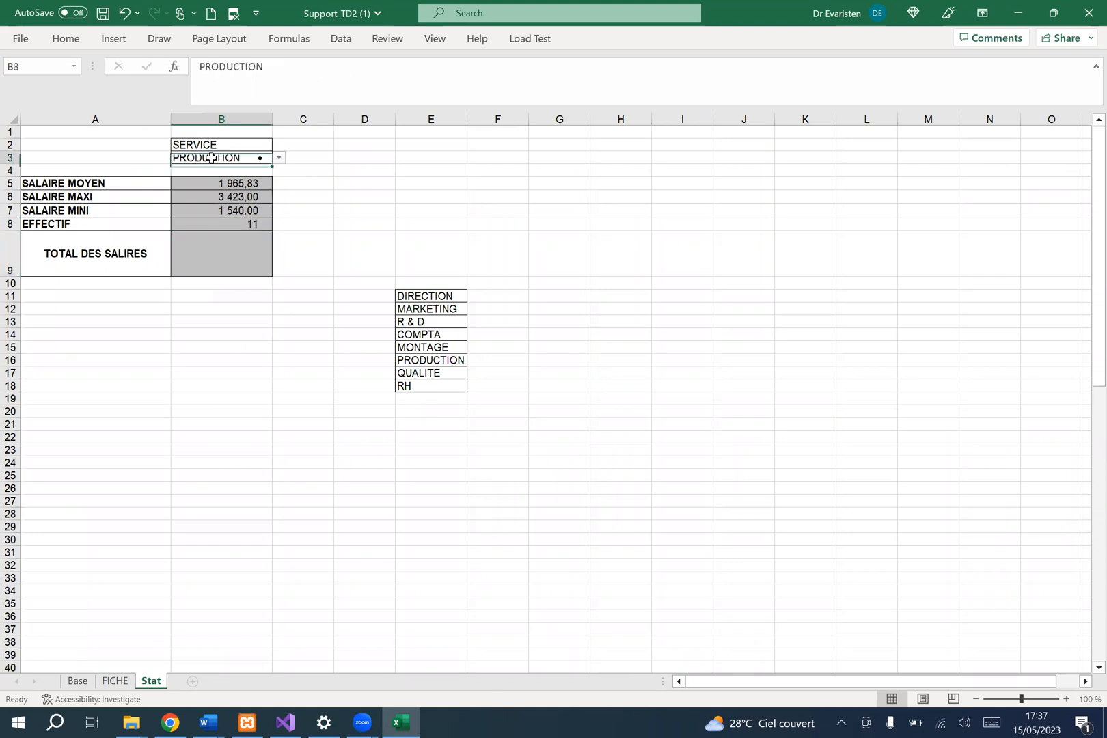
{"action": "left_click", "coordinate": [279, 158]}
{"action": "left_click", "coordinate": [253, 179]}
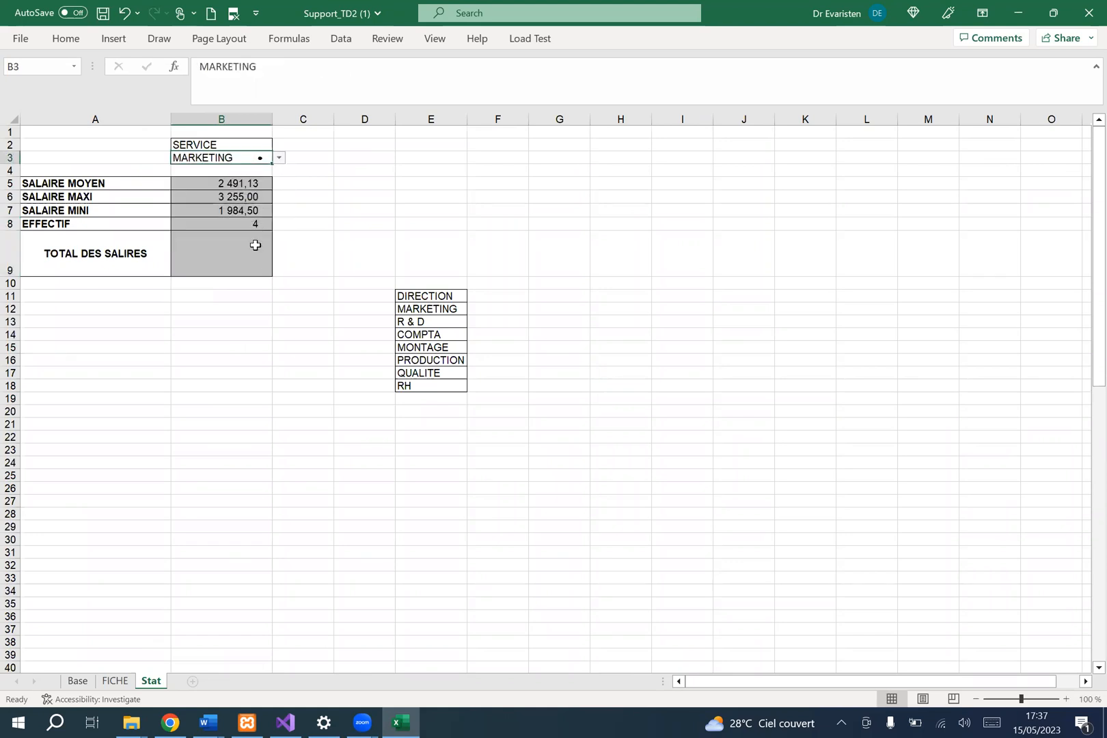
{"action": "left_click", "coordinate": [250, 223]}
{"action": "left_click", "coordinate": [254, 154]}
{"action": "left_click", "coordinate": [279, 158]}
{"action": "left_click", "coordinate": [229, 210]}
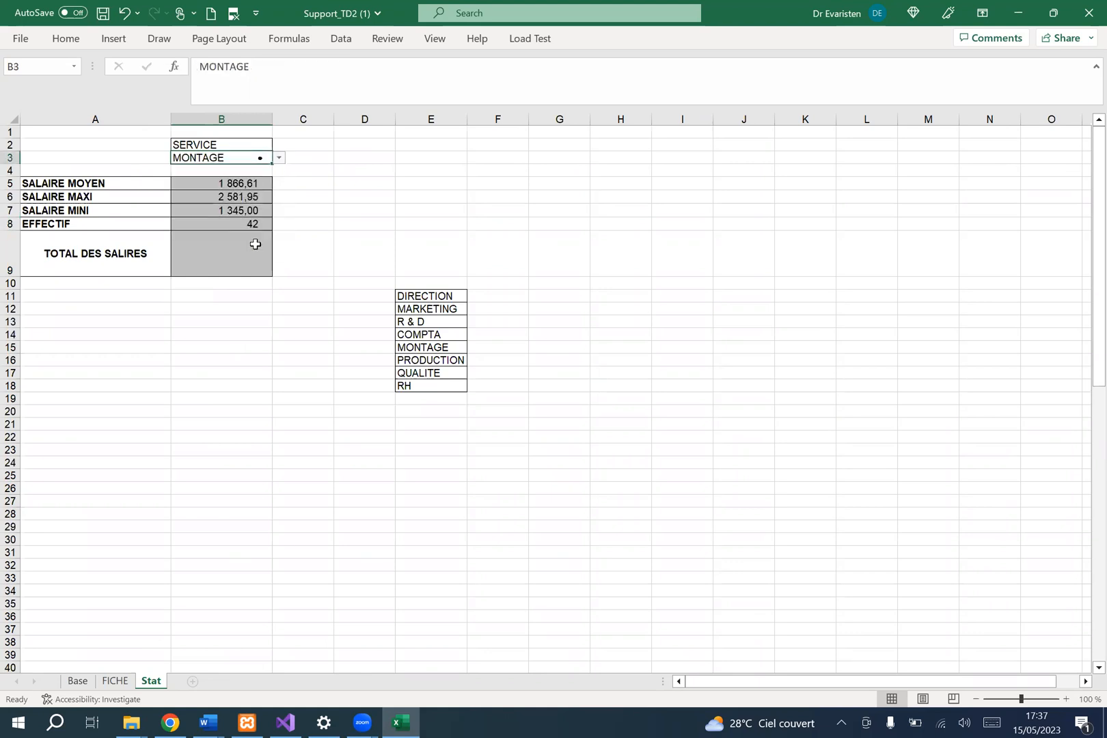